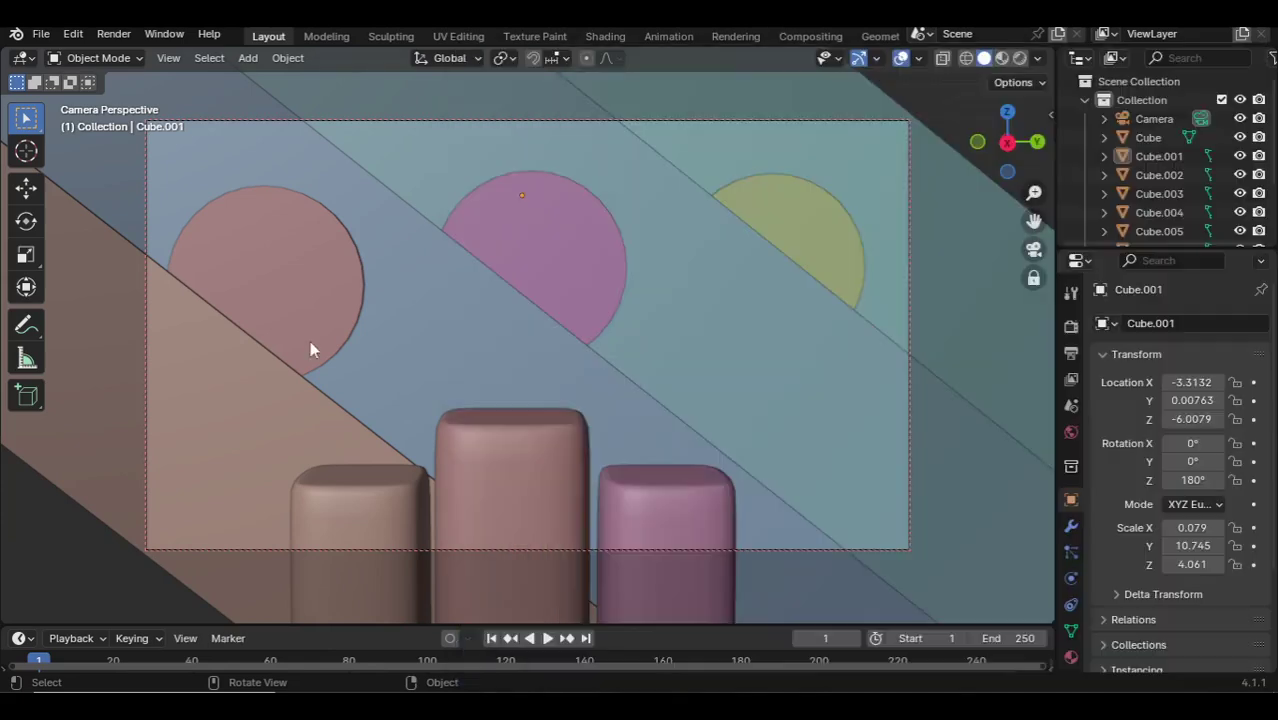
# Rotate the three rounded pedestal blocks about 20° around Z in Top view, checking through the camera.
pyautogui.click(310, 340)
pyautogui.press('KP_7')
pyautogui.click(535, 373)
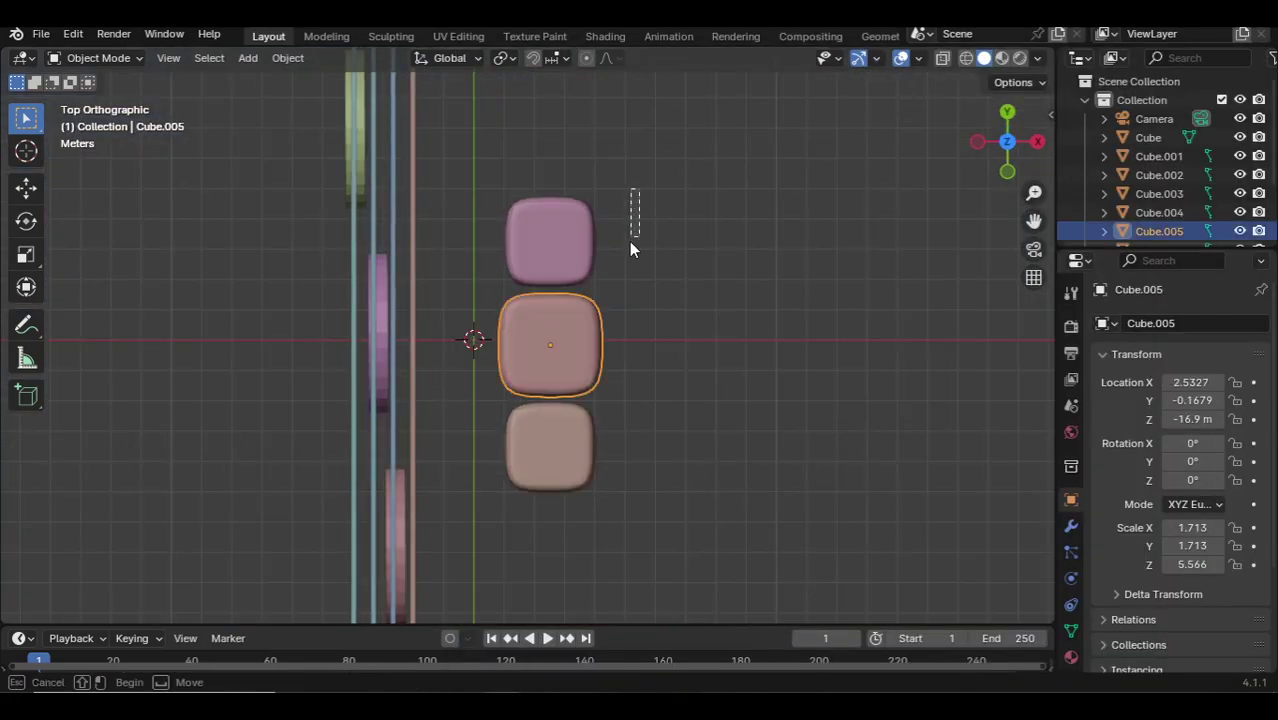
pyautogui.click(560, 230)
pyautogui.press('r')
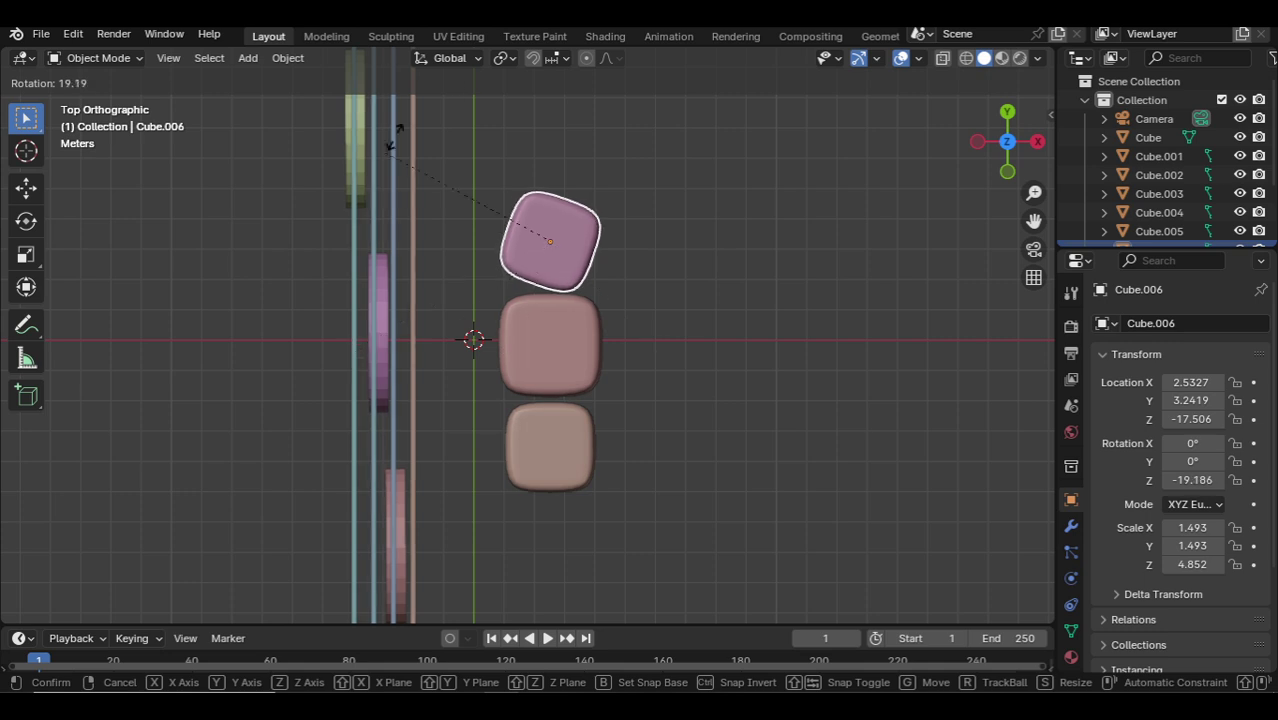
pyautogui.click(518, 305)
pyautogui.click(566, 344)
pyautogui.click(539, 458)
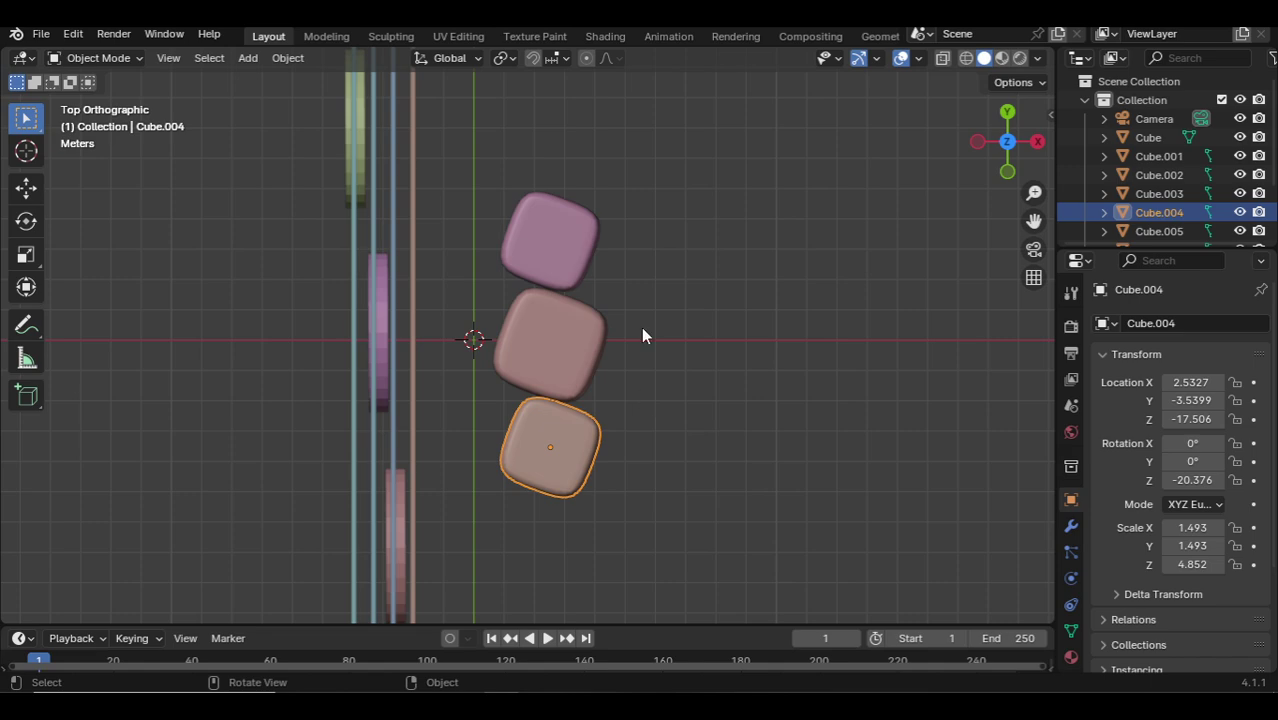
pyautogui.press('KP_0')
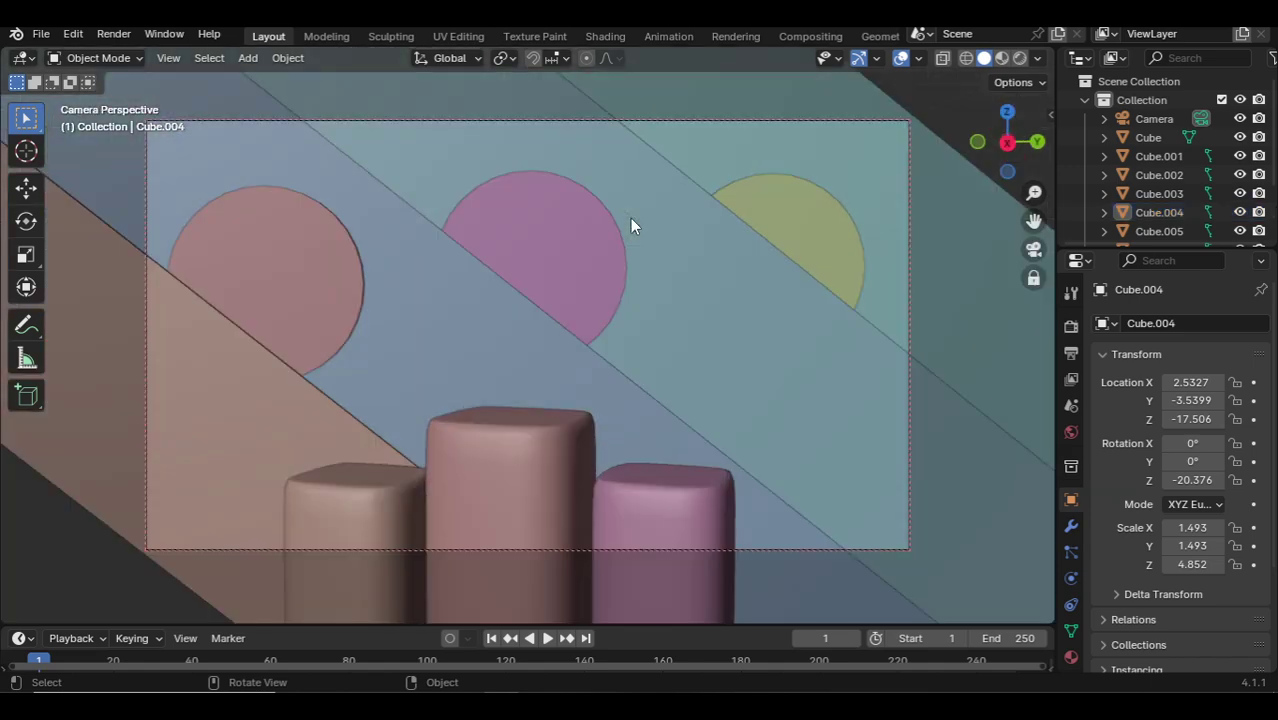
pyautogui.press('KP_7')
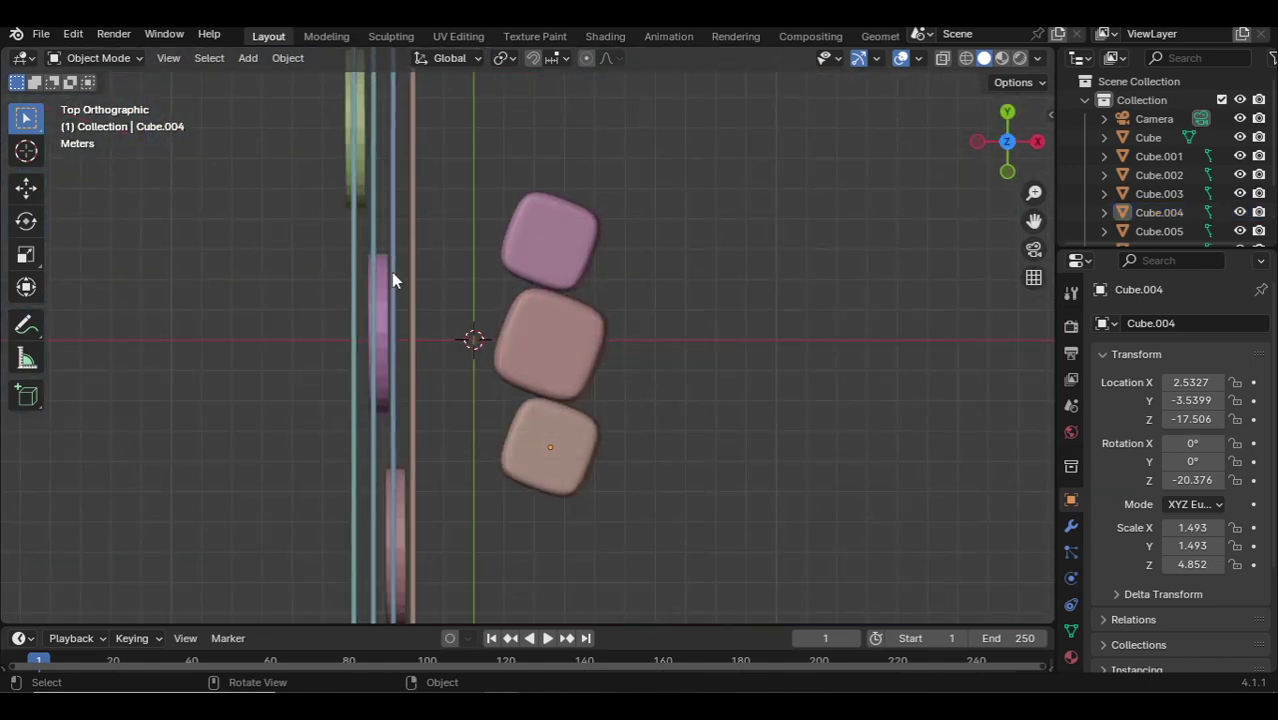
# Add a Subdivision Surface (Ctrl+1) to the four thin panels Cube through Cube.003.
pyautogui.click(394, 273)
pyautogui.hotkey('ctrl', '1')
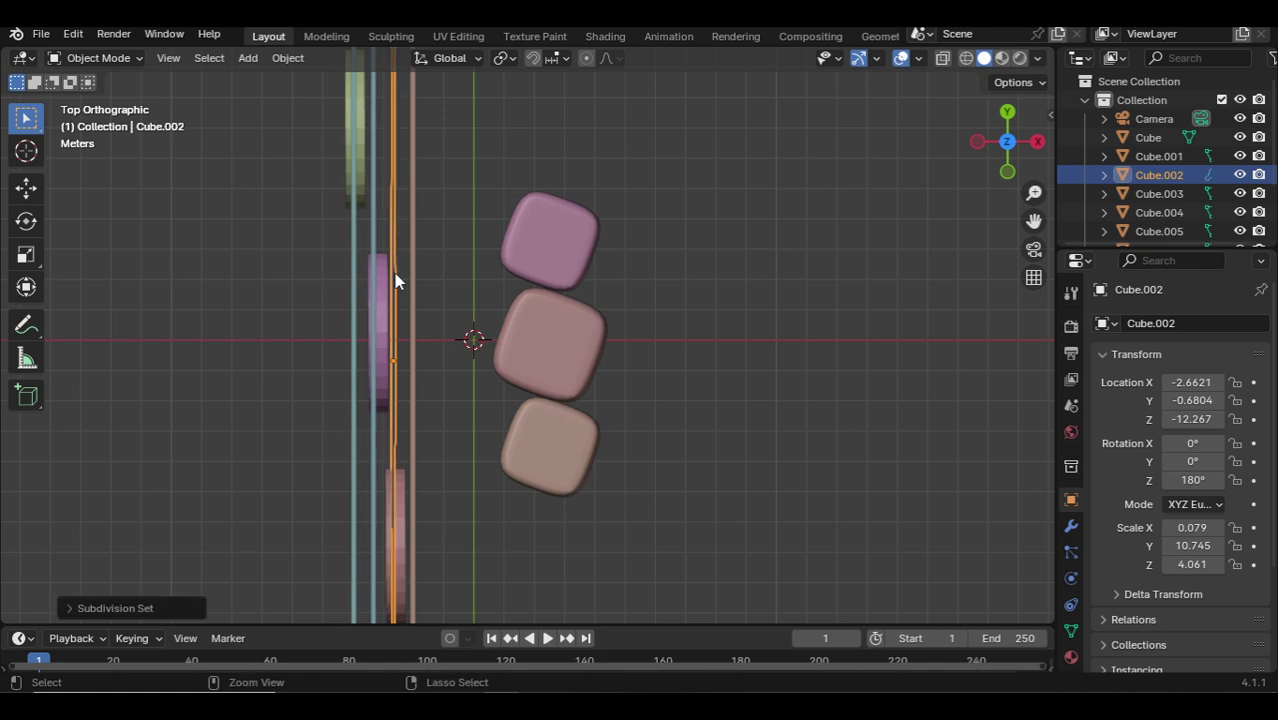
pyautogui.click(372, 241)
pyautogui.hotkey('ctrl', '1')
pyautogui.click(355, 239)
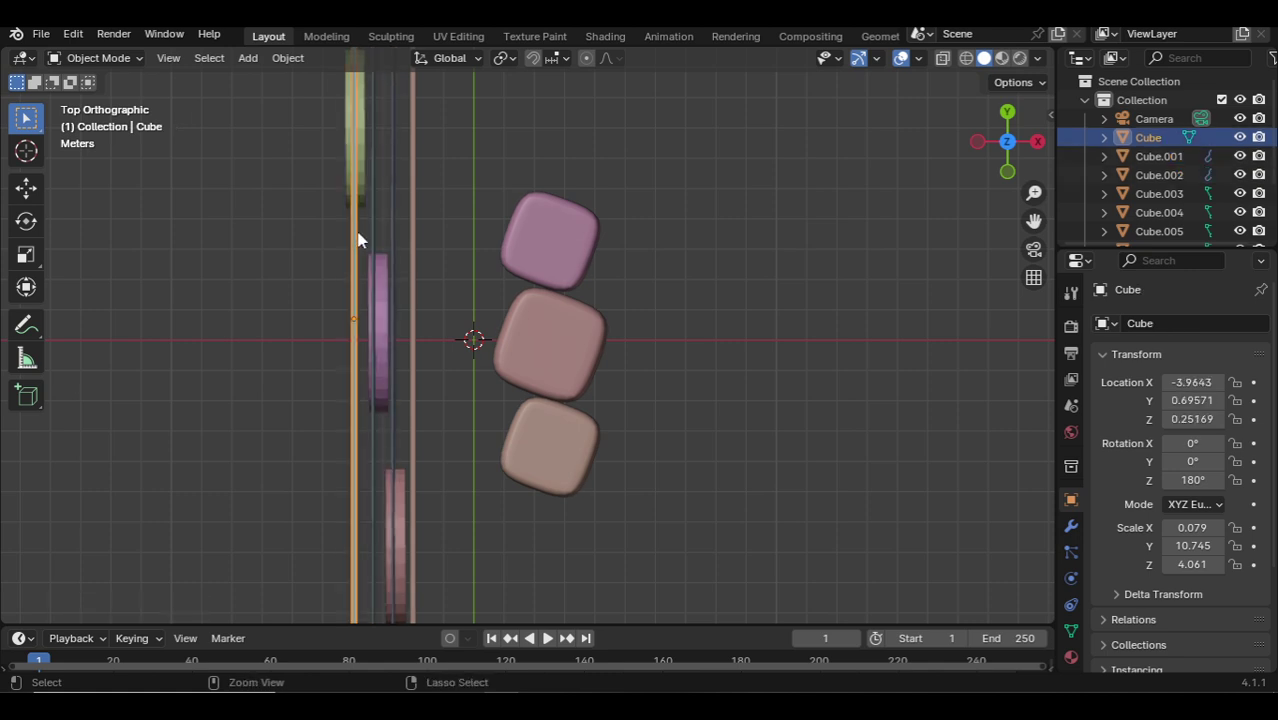
pyautogui.hotkey('ctrl', '1')
pyautogui.click(413, 236)
pyautogui.hotkey('ctrl', '1')
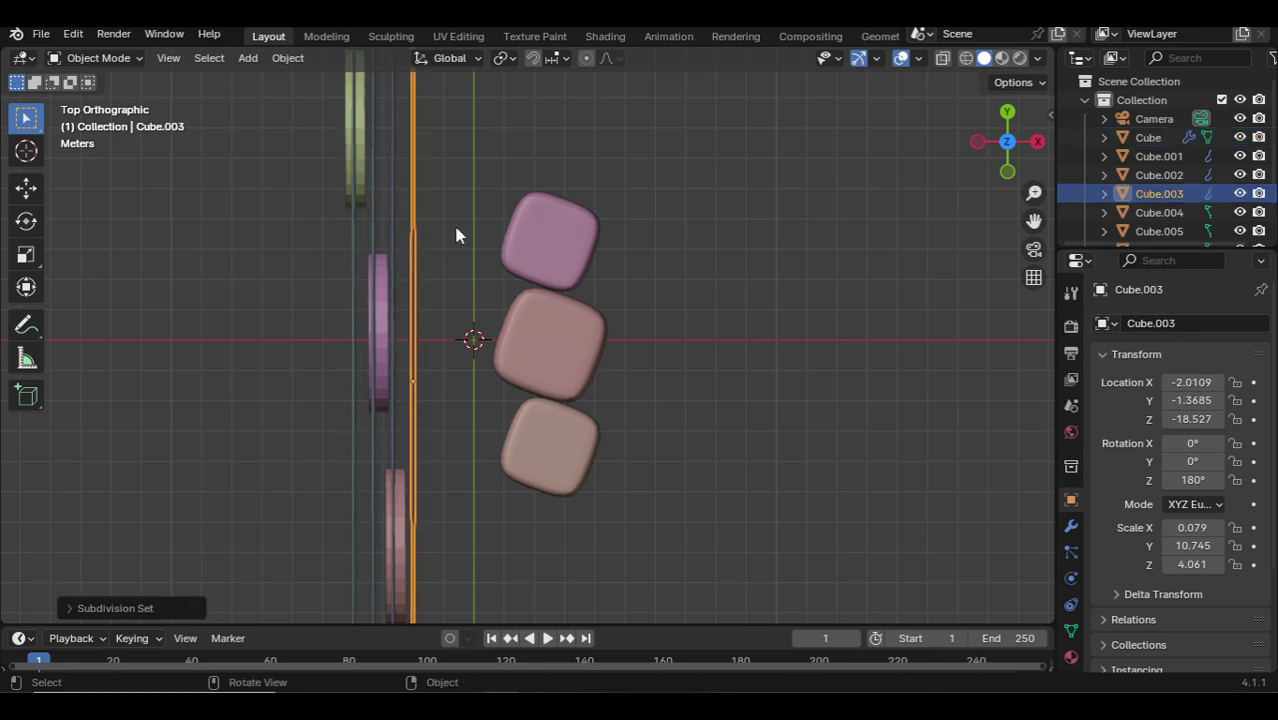
# Review the smoothed panels in camera and top views, then select the middle panel in Right view.
pyautogui.click(456, 230)
pyautogui.press('KP_0')
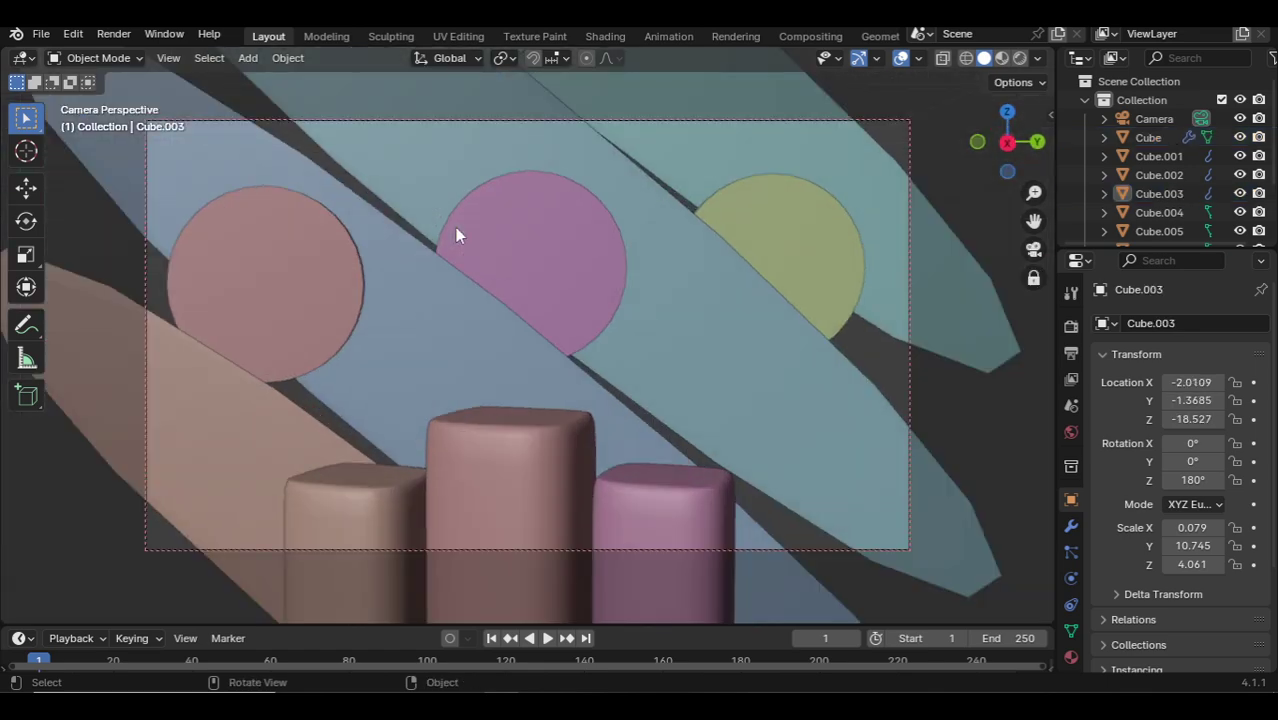
pyautogui.press('KP_7')
pyautogui.press('KP_0')
pyautogui.press('KP_7')
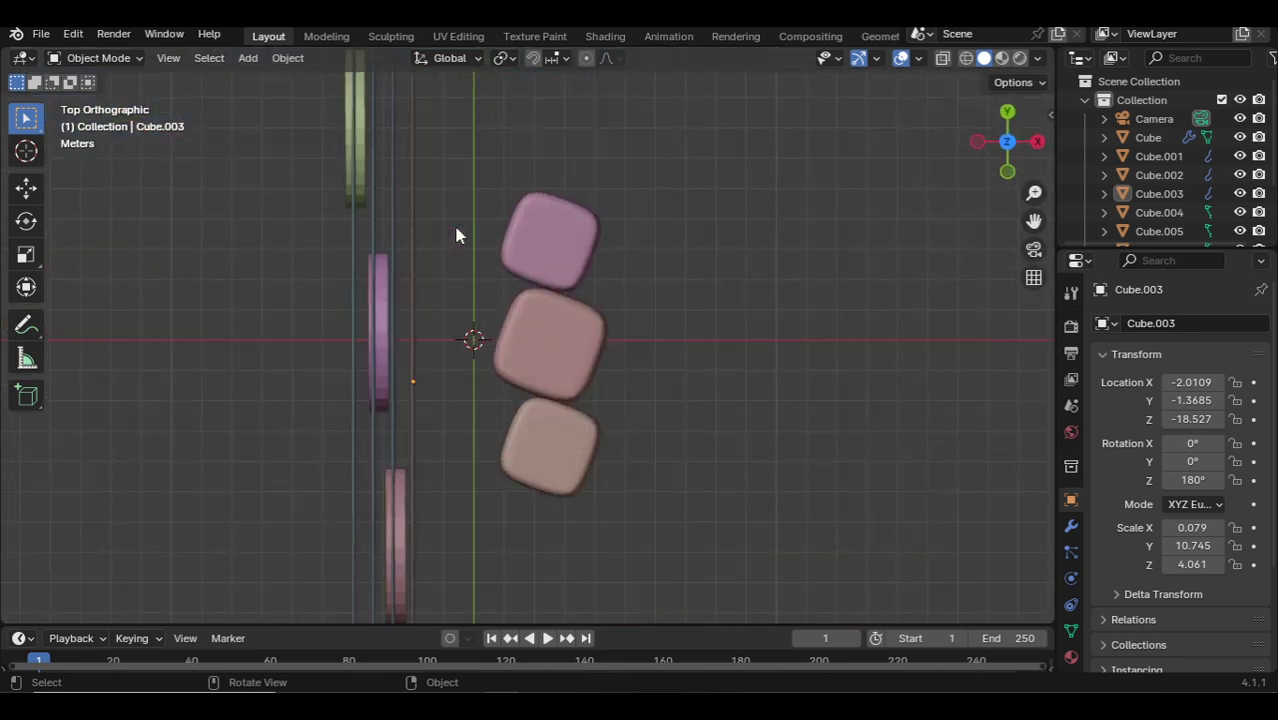
pyautogui.press('KP_3')
pyautogui.click(549, 285)
# Add an edge loop slid to the end of the middle diagonal panel.
pyautogui.scroll(-3, 548, 278)
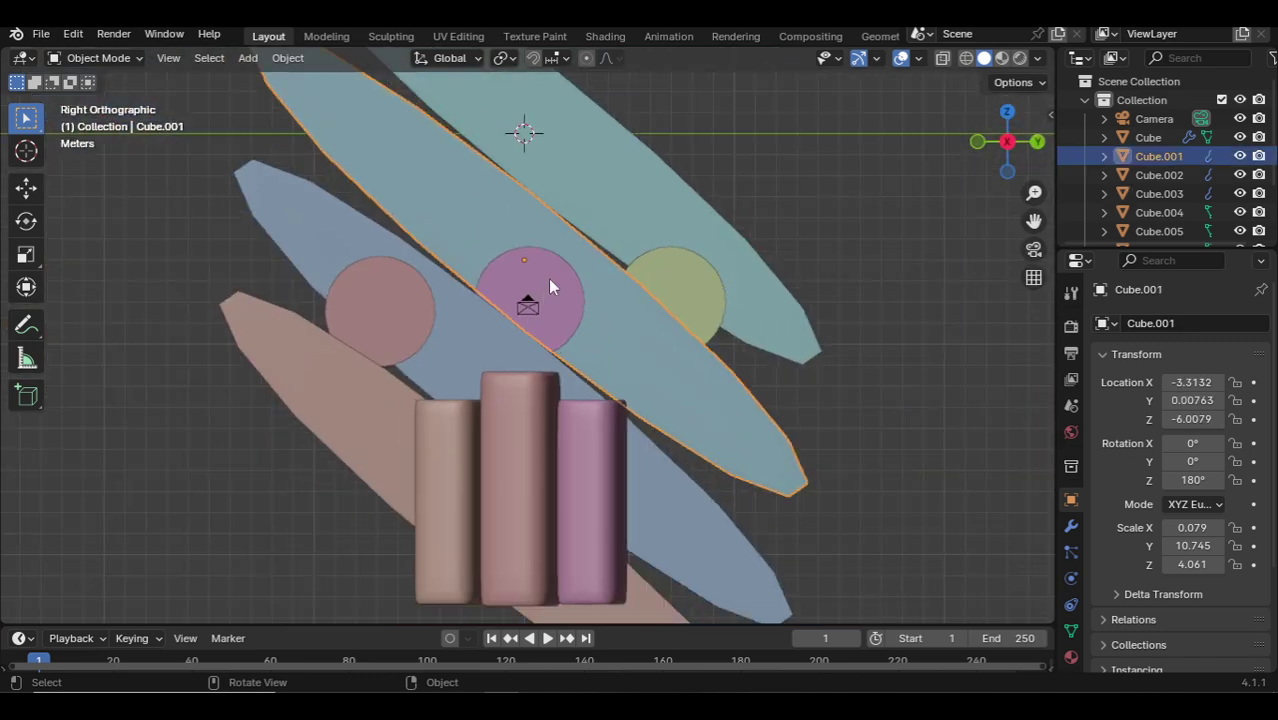
pyautogui.press('Tab')
pyautogui.hotkey('ctrl', 'r')
pyautogui.scroll(-2, 522, 200)
pyautogui.moveTo(522, 235); pyautogui.dragTo(315, 160)
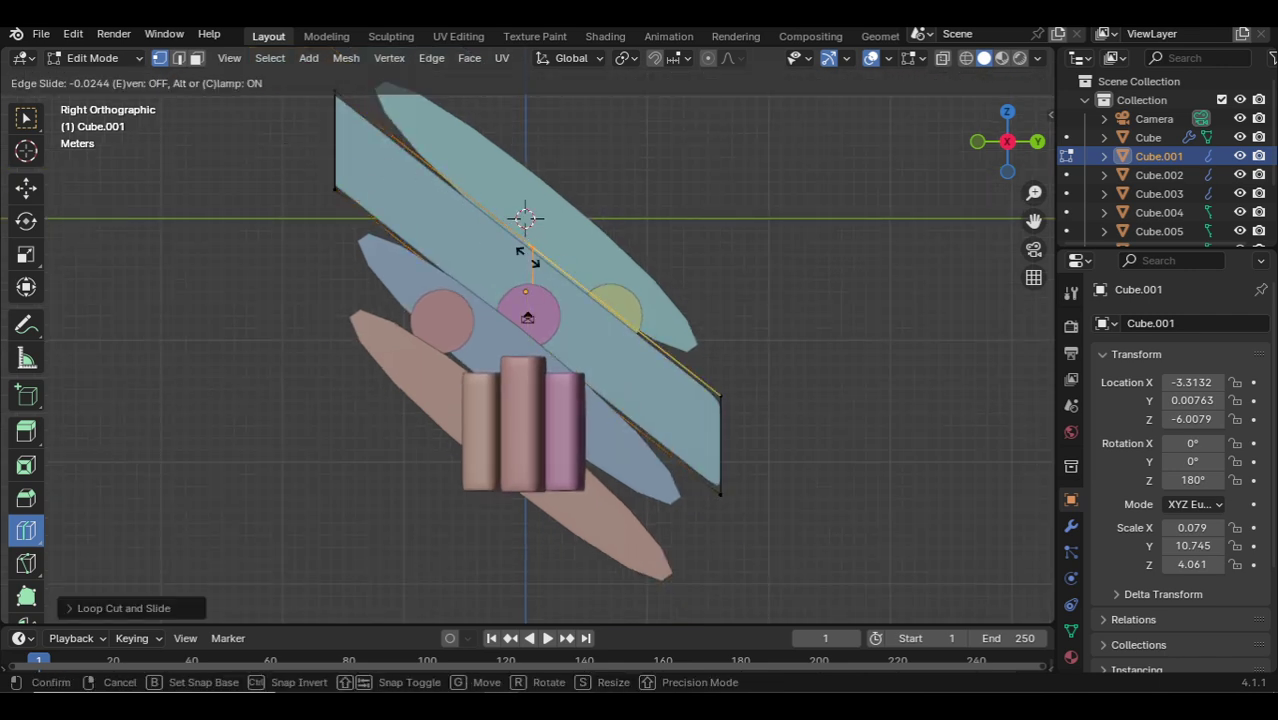
pyautogui.click(514, 397)
pyautogui.press('Tab')
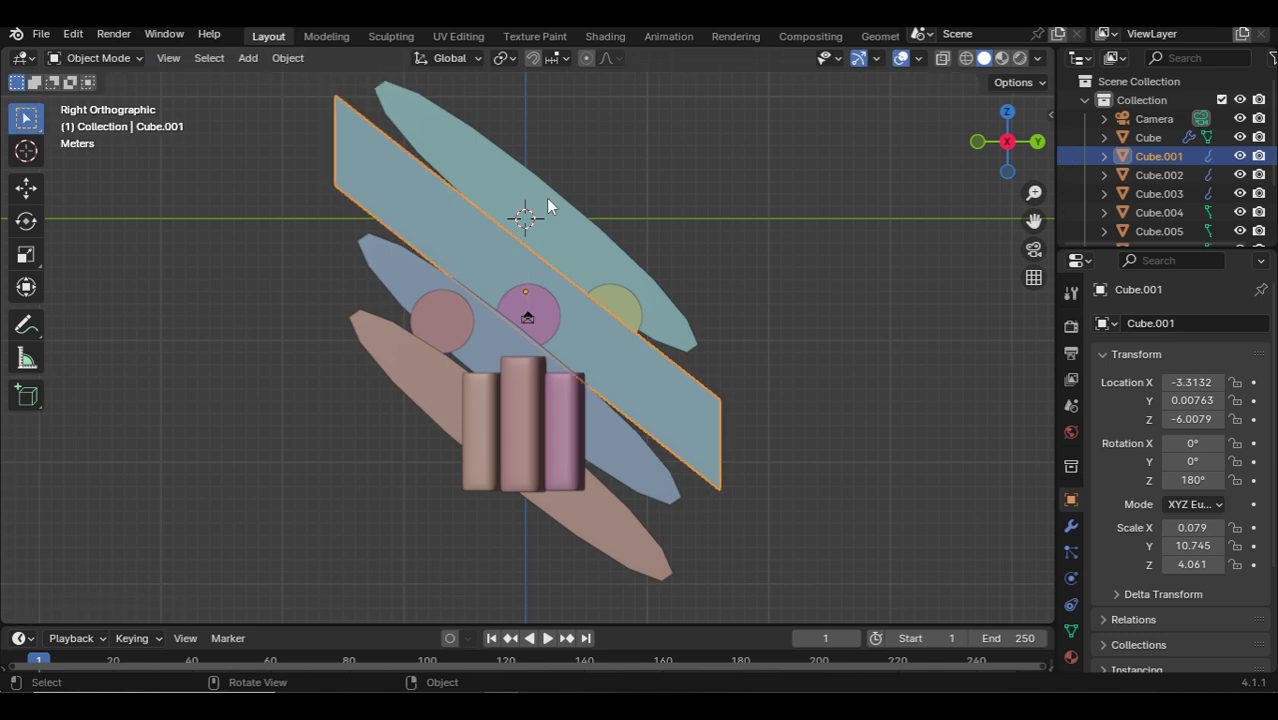
# Add edge loops near the ends of the upper panel and the panel below it.
pyautogui.click(546, 198)
pyautogui.press('Tab')
pyautogui.moveTo(620, 262); pyautogui.dragTo(727, 318)
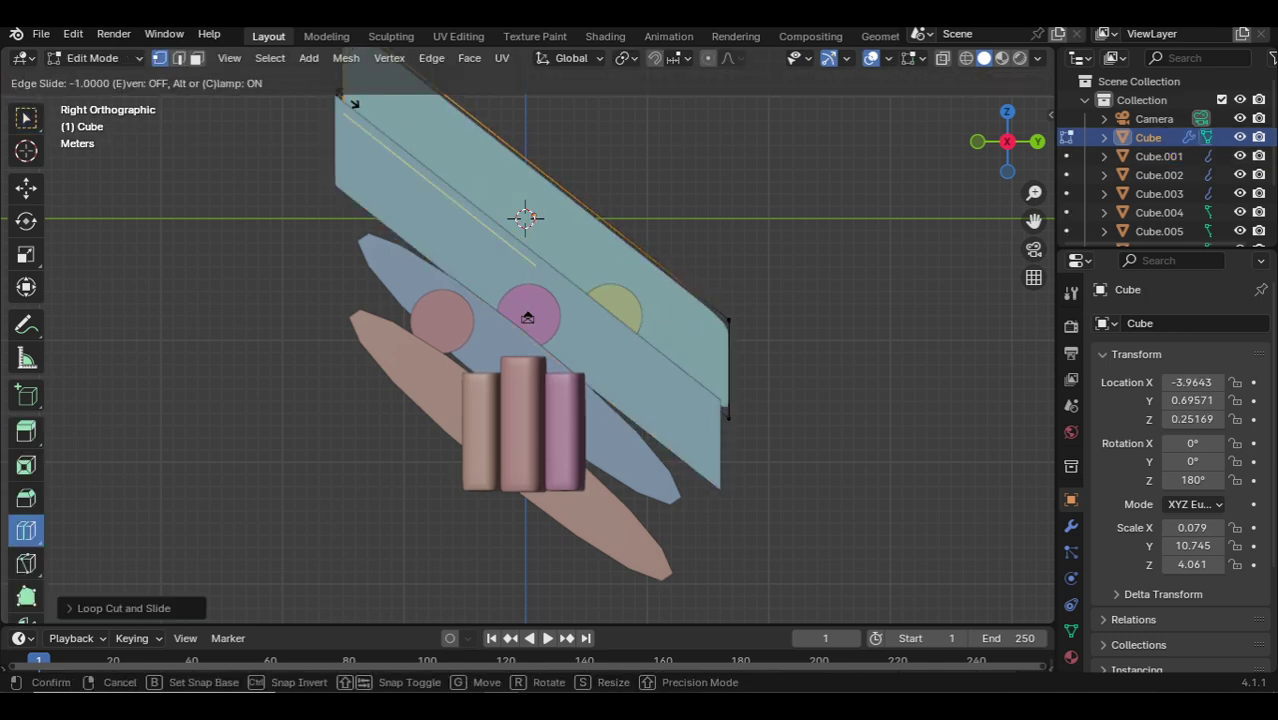
pyautogui.click(560, 345)
pyautogui.press('Tab')
pyautogui.click(500, 323)
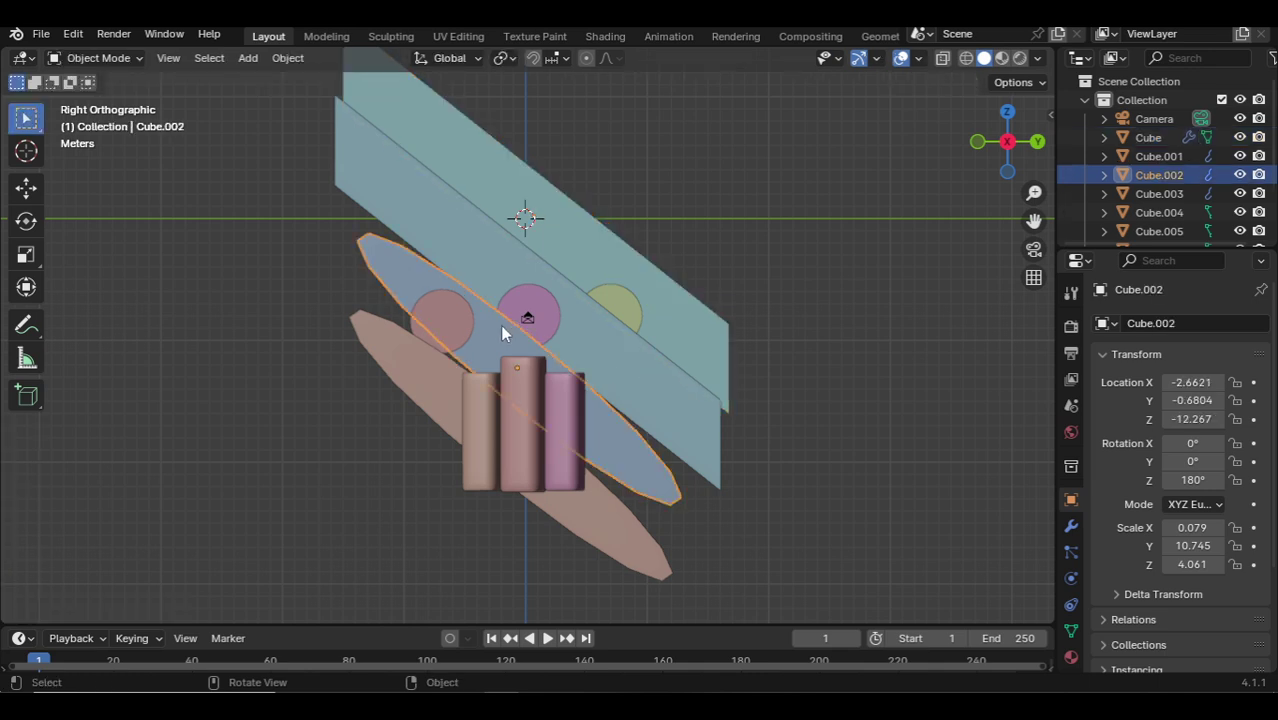
pyautogui.press('Tab')
pyautogui.moveTo(500, 323)
pyautogui.mouseDown()
pyautogui.moveTo(297, 217)
pyautogui.moveTo(640, 440)
pyautogui.mouseUp()
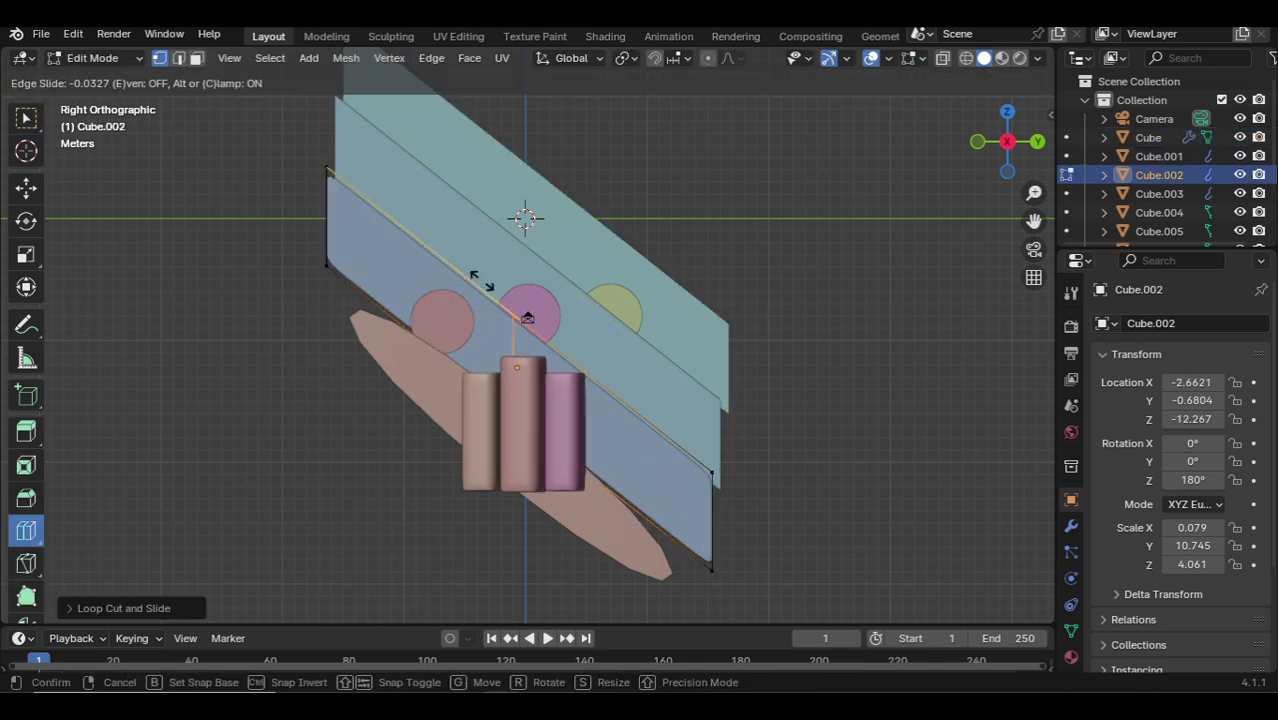
pyautogui.click(456, 285)
pyautogui.press('Tab')
# Add two edge loops near both ends of the lowest pink panel.
pyautogui.click(427, 393)
pyautogui.press('Tab')
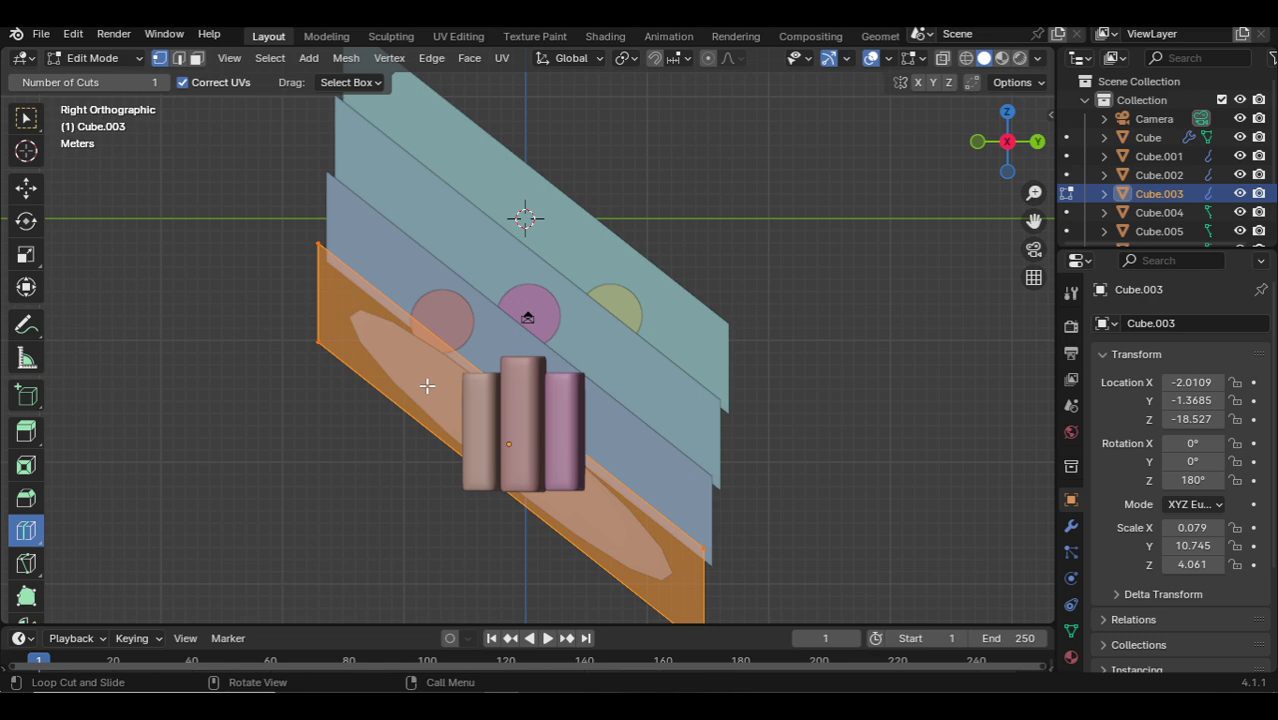
pyautogui.click(320, 330)
pyautogui.moveTo(285, 260); pyautogui.dragTo(738, 528)
pyautogui.click(738, 528)
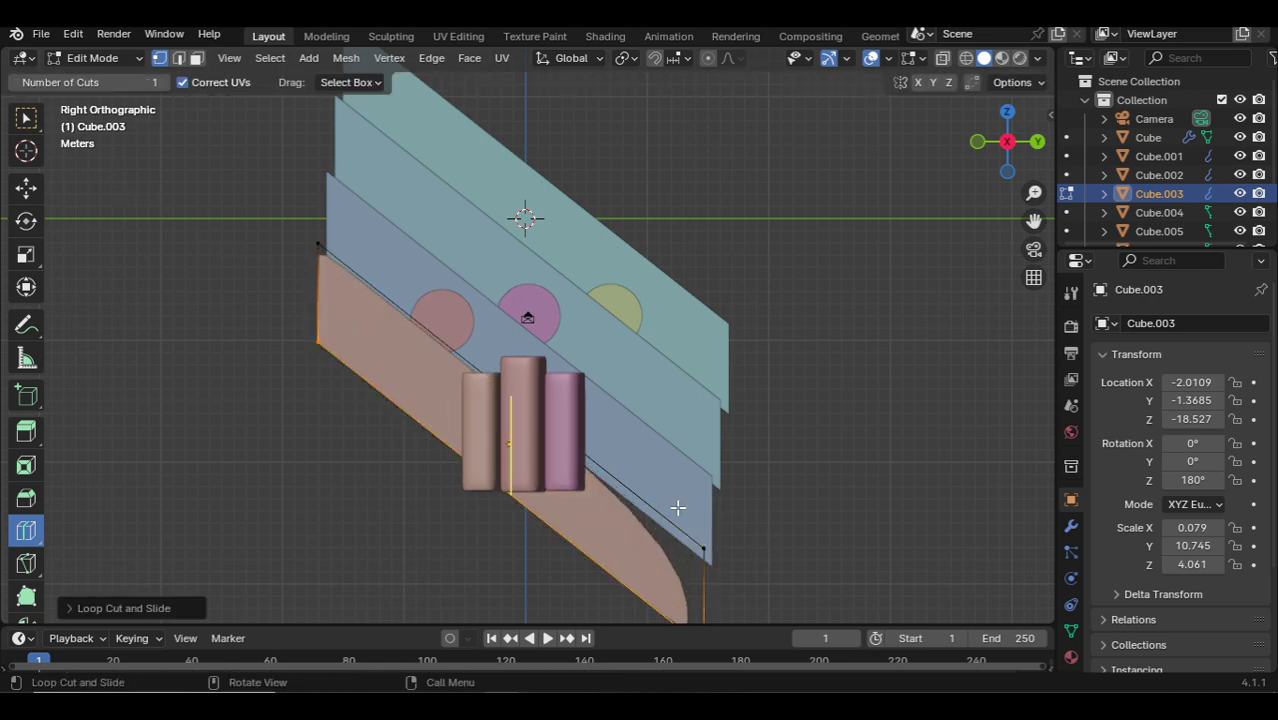
pyautogui.click(584, 459)
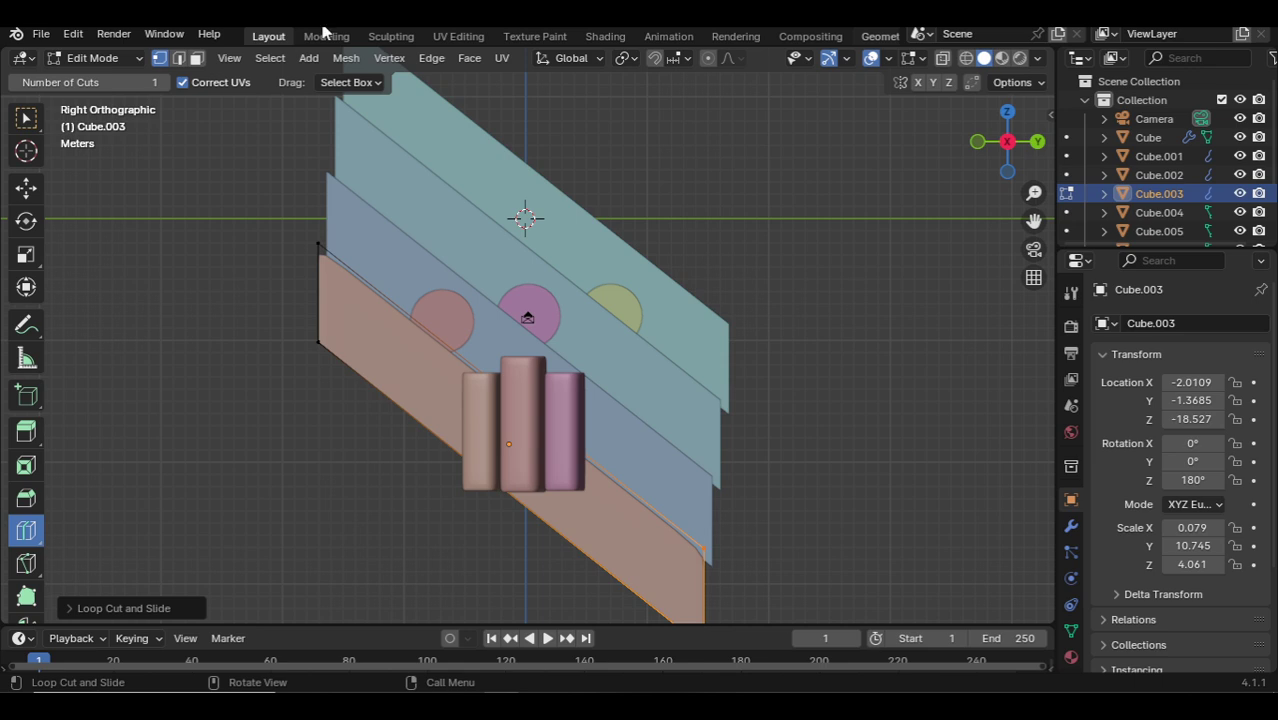
pyautogui.moveTo(390, 325); pyautogui.dragTo(143, 137)
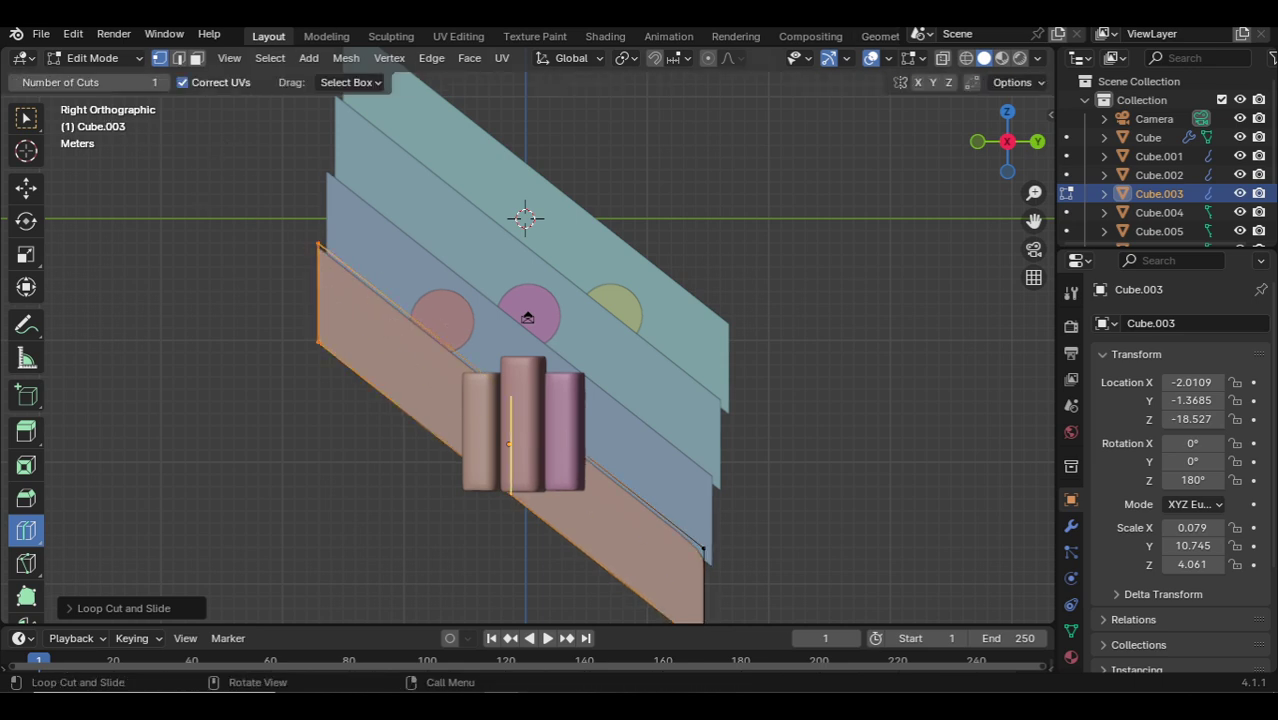
pyautogui.press('Tab')
# Select diagonal panels in camera view, delete them, then undo to restore them.
pyautogui.press('KP_0')
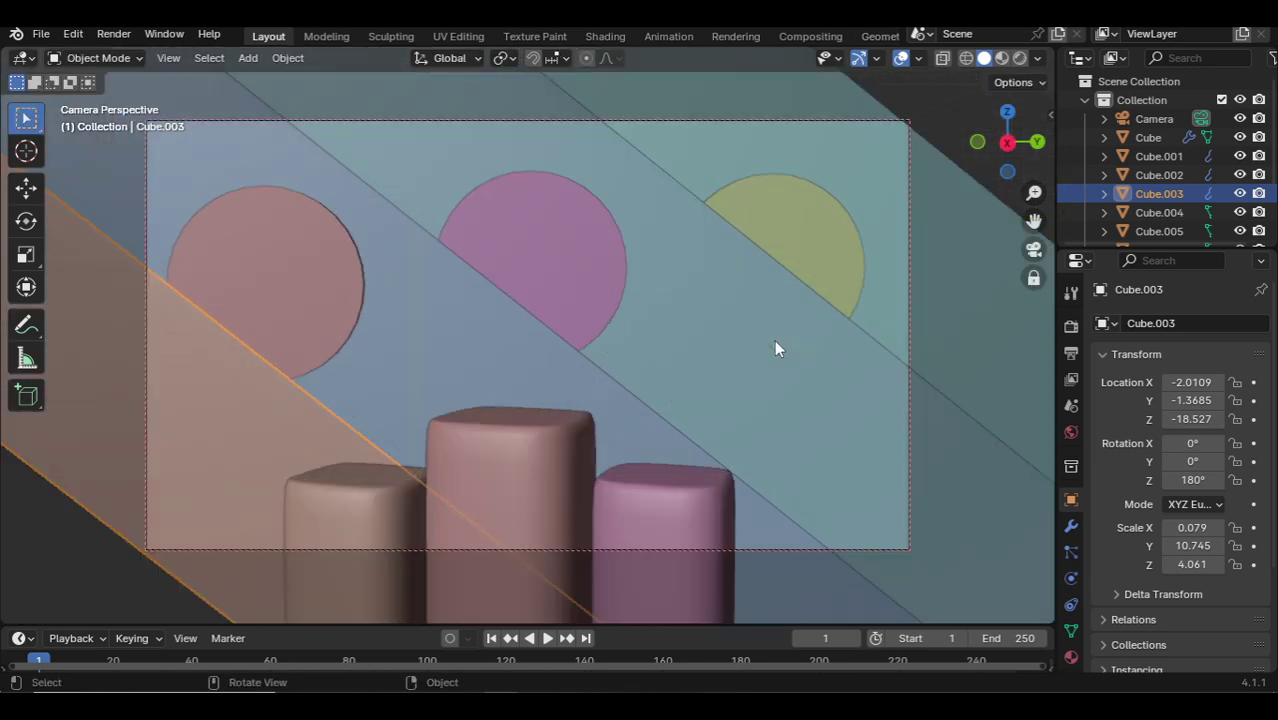
pyautogui.click(843, 158)
pyautogui.keyDown('shift'); pyautogui.click(528, 342); pyautogui.keyUp('shift')
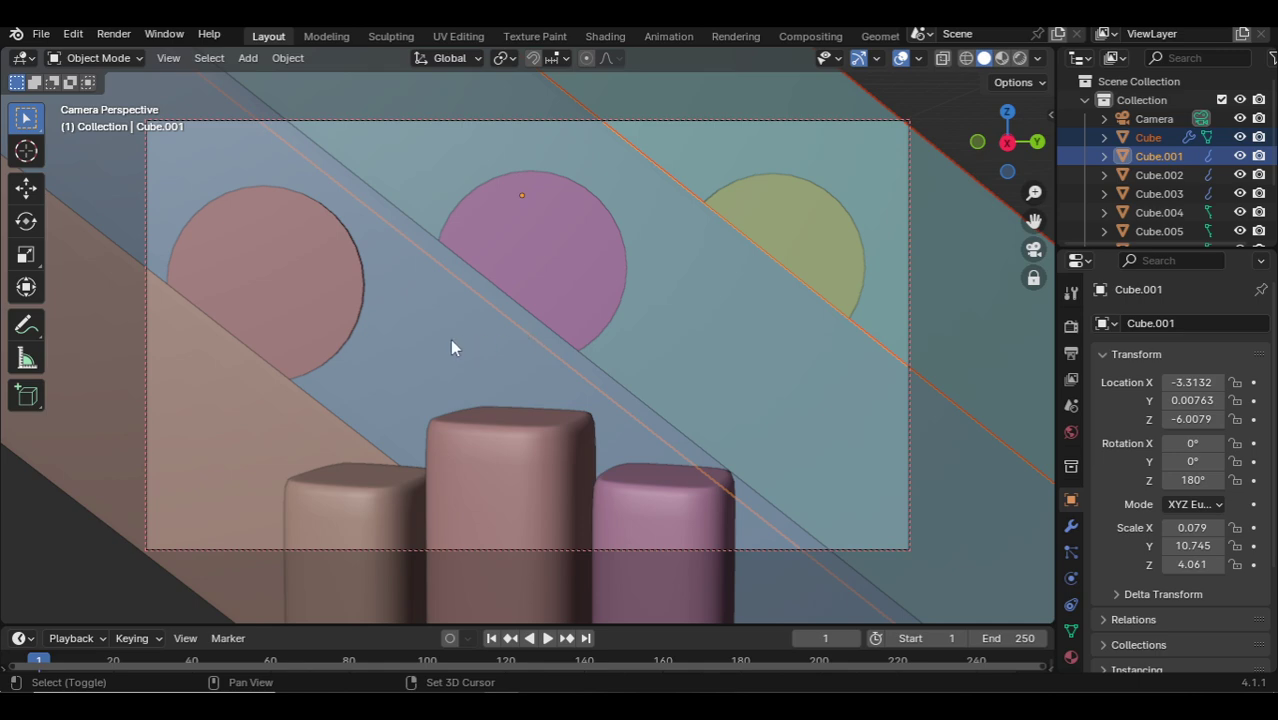
pyautogui.press('Delete')
pyautogui.click(374, 401)
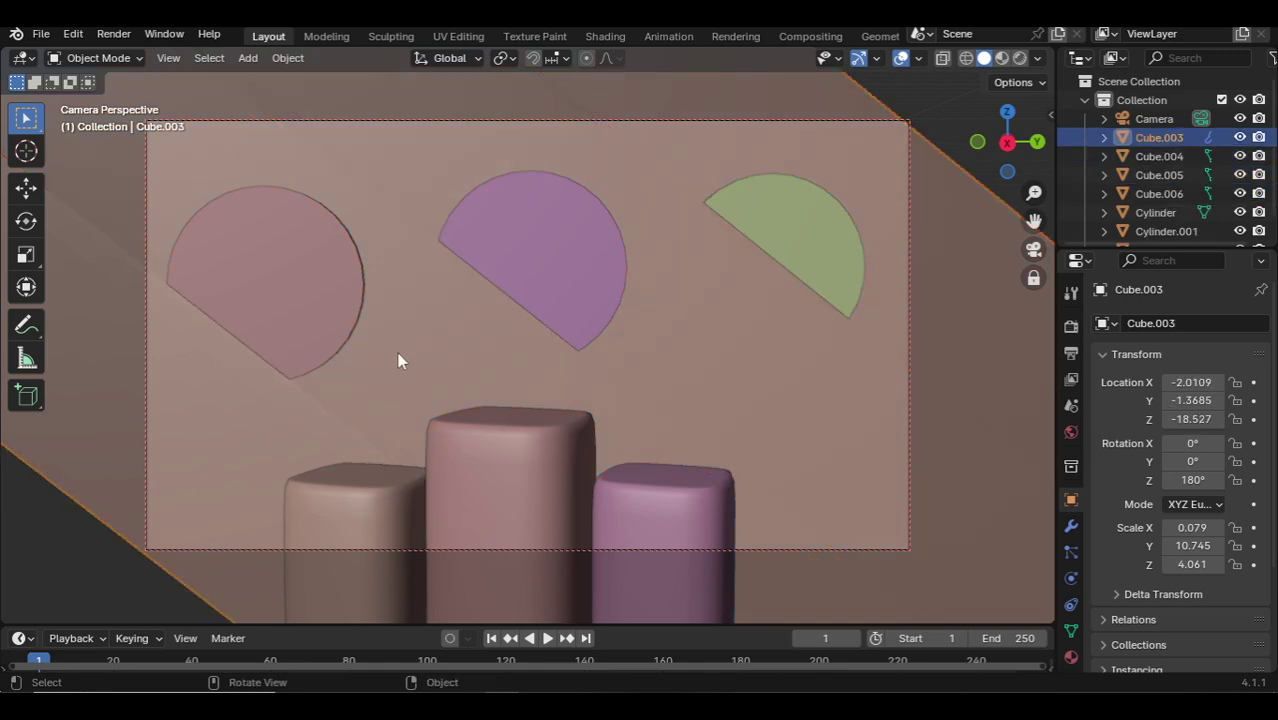
pyautogui.hotkey('ctrl', 'z')
# Convert the selected panels to mesh via Object > Convert > Mesh and inspect the geometry.
pyautogui.click(288, 57)
pyautogui.moveTo(315, 600)
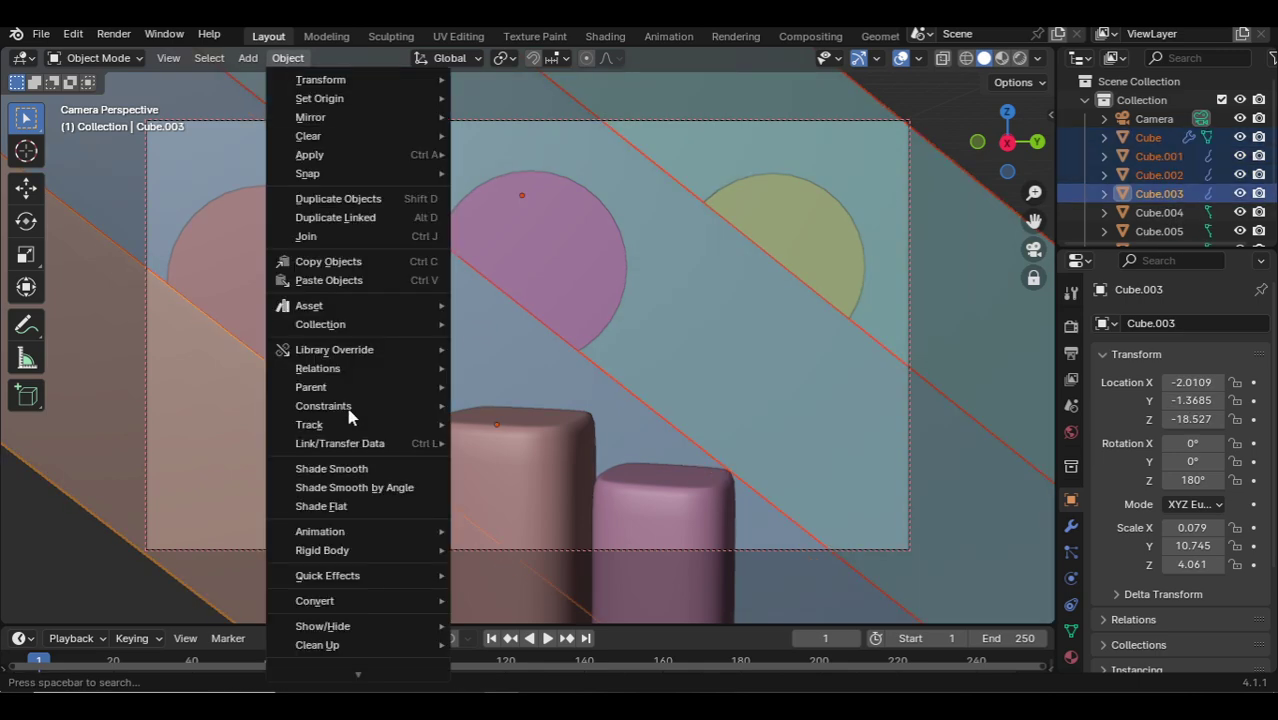
pyautogui.click(520, 540)
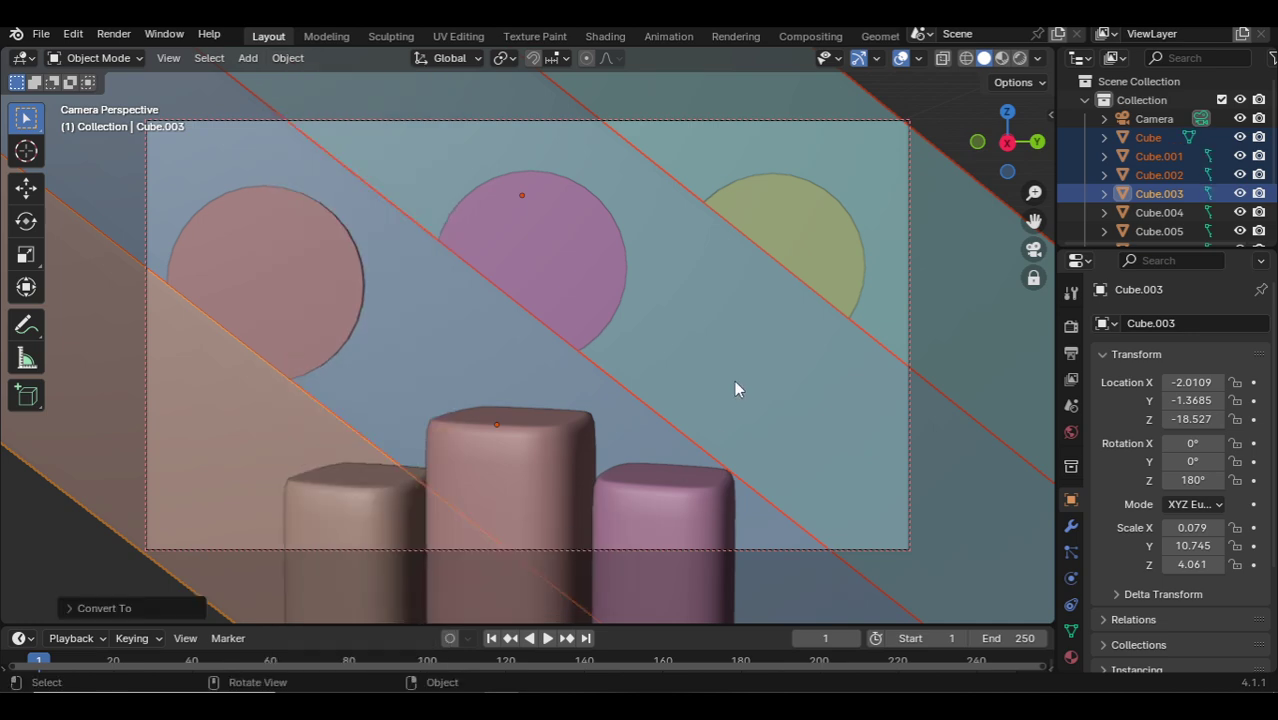
pyautogui.press('Tab')
pyautogui.press('Tab')
pyautogui.press('Tab')
pyautogui.press('Tab')
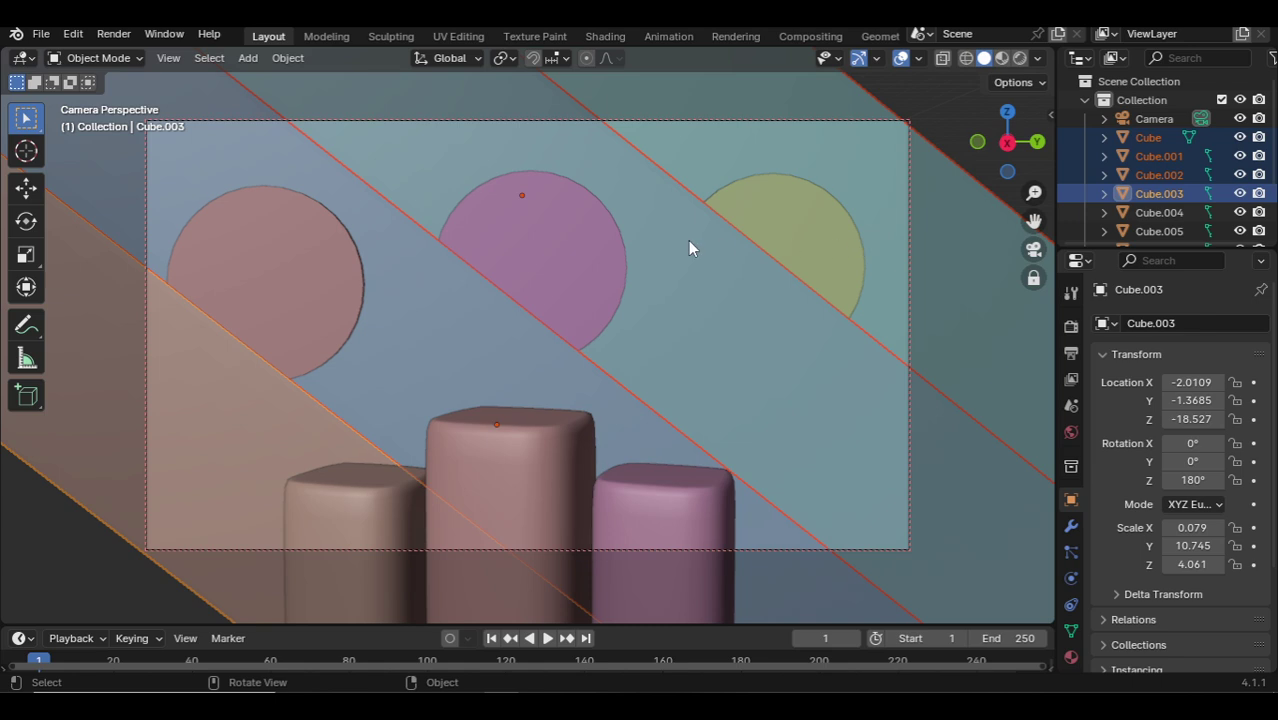
pyautogui.click(819, 212)
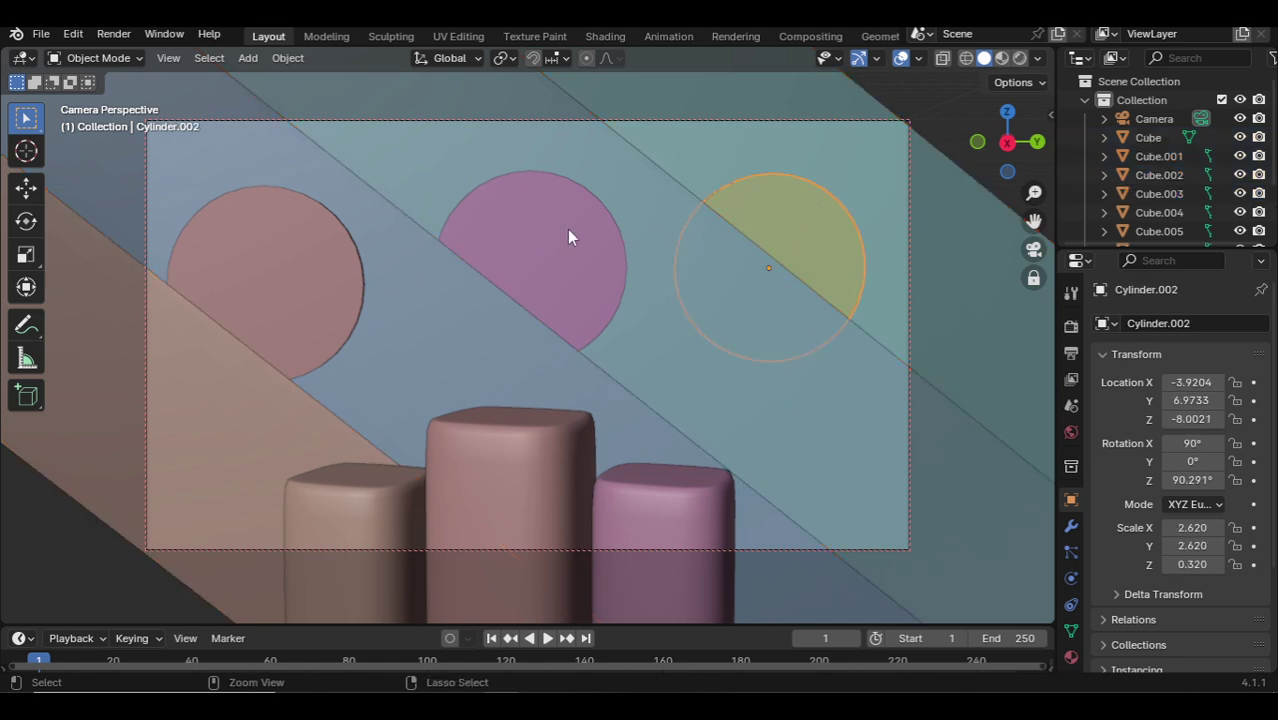
# Subdivide the yellow disc with Ctrl+1 and add an edge loop near its rim.
pyautogui.hotkey('ctrl', '1')
pyautogui.press('Tab')
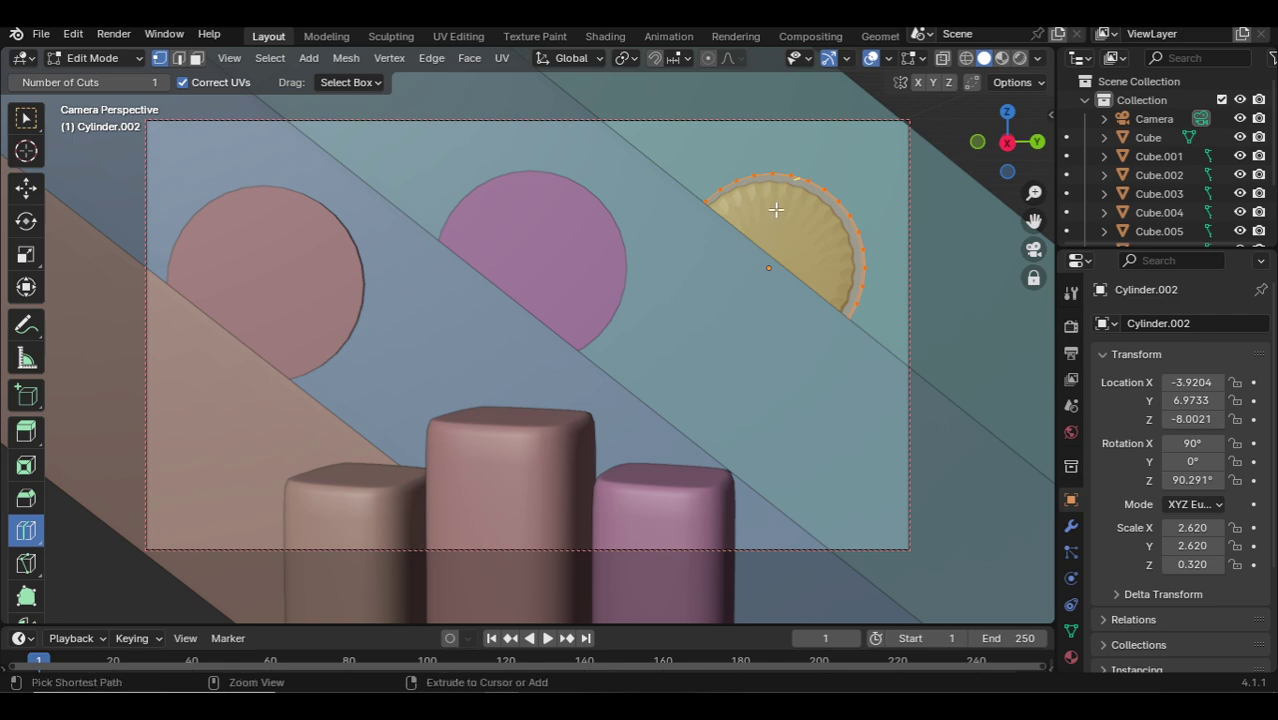
pyautogui.press('Tab')
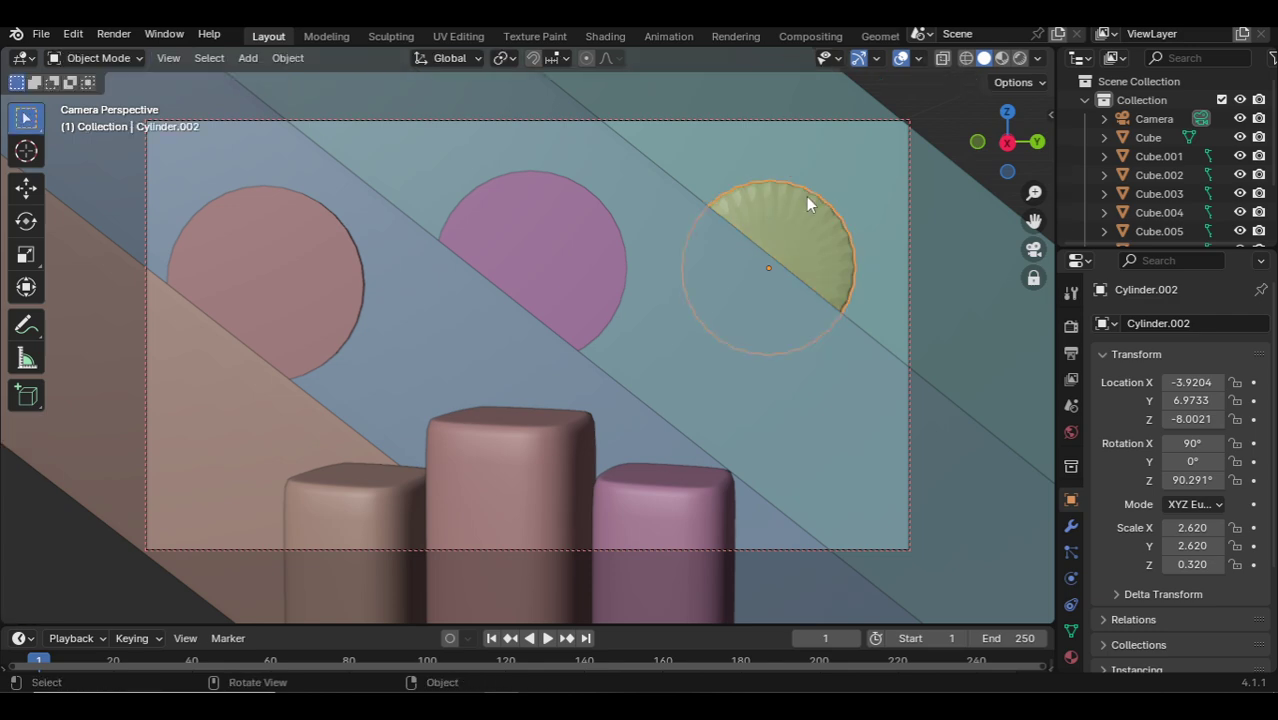
pyautogui.press('KP_7')
pyautogui.scroll(2, 385, 214)
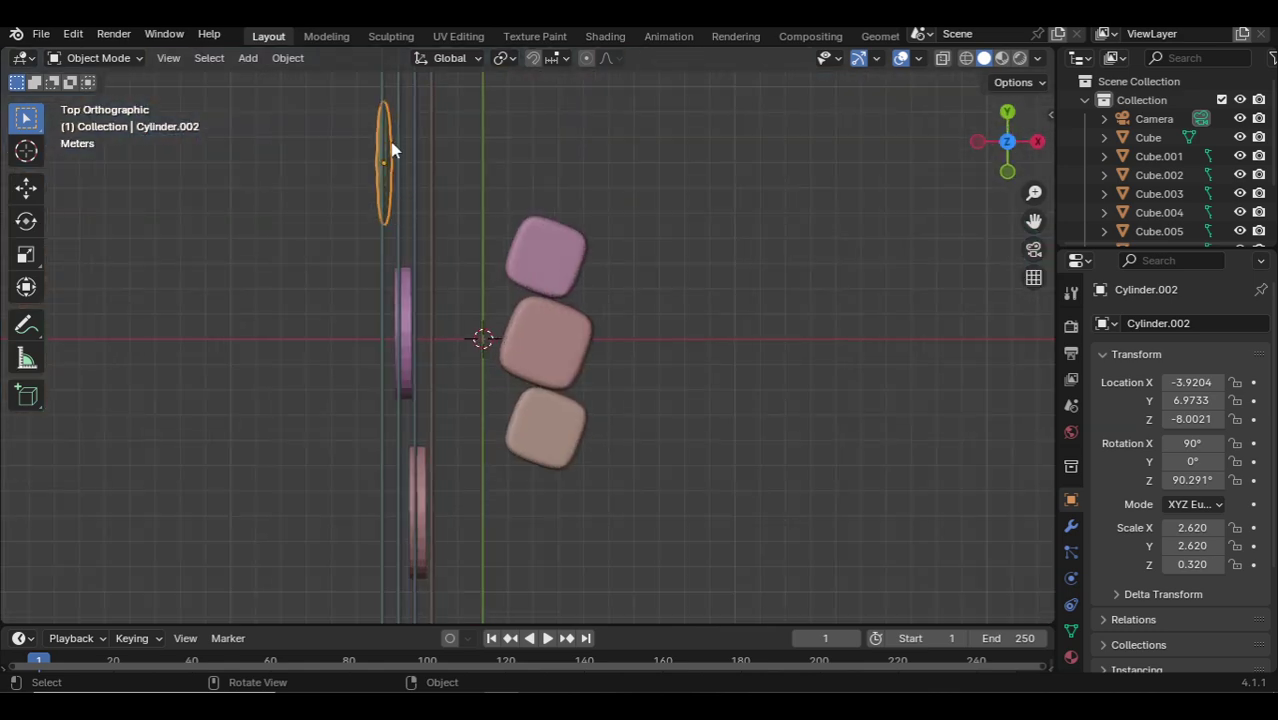
pyautogui.press('Tab')
pyautogui.scroll(2, 412, 183)
pyautogui.scroll(1, 425, 225)
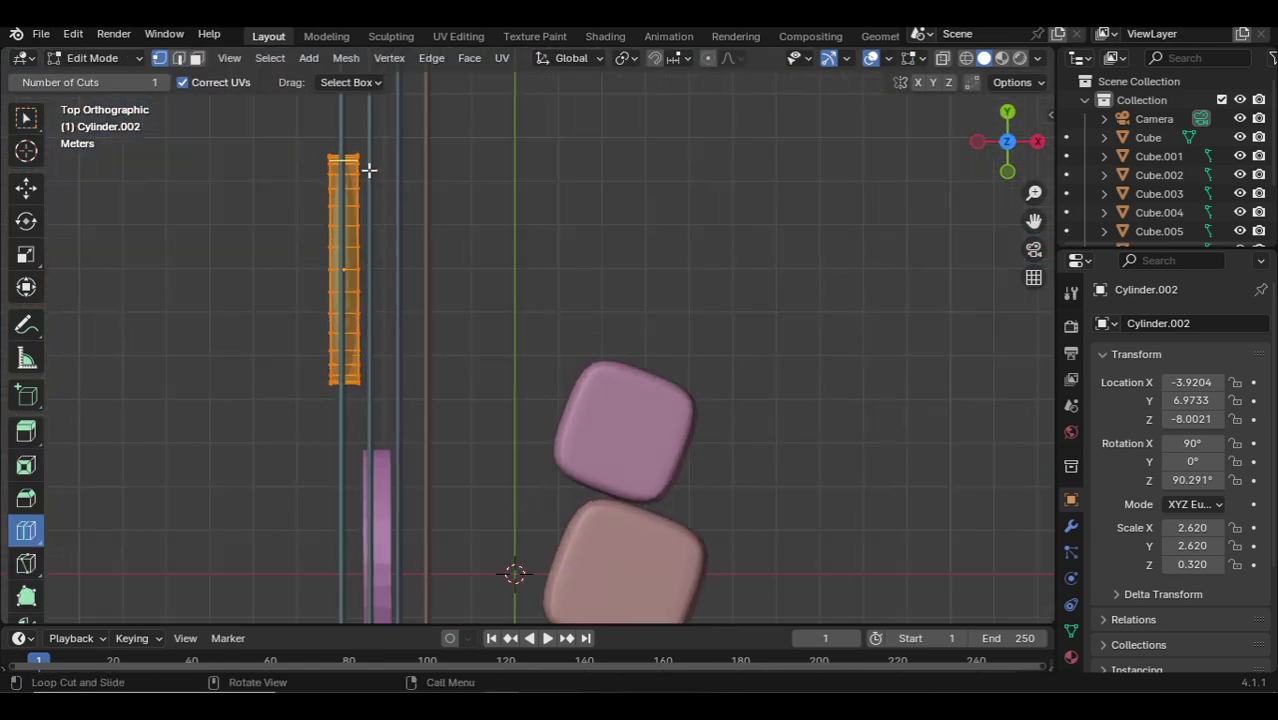
pyautogui.click(352, 148)
pyautogui.click(399, 157)
pyautogui.press('Tab')
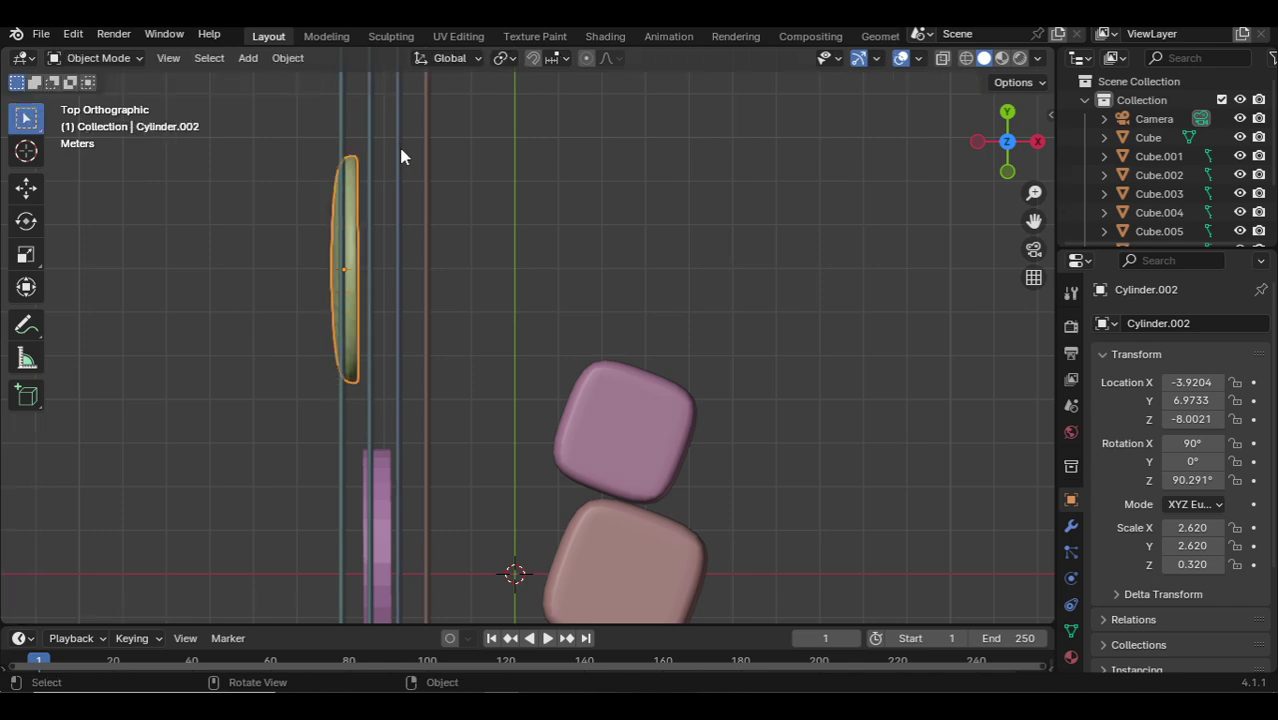
pyautogui.press('KP_0')
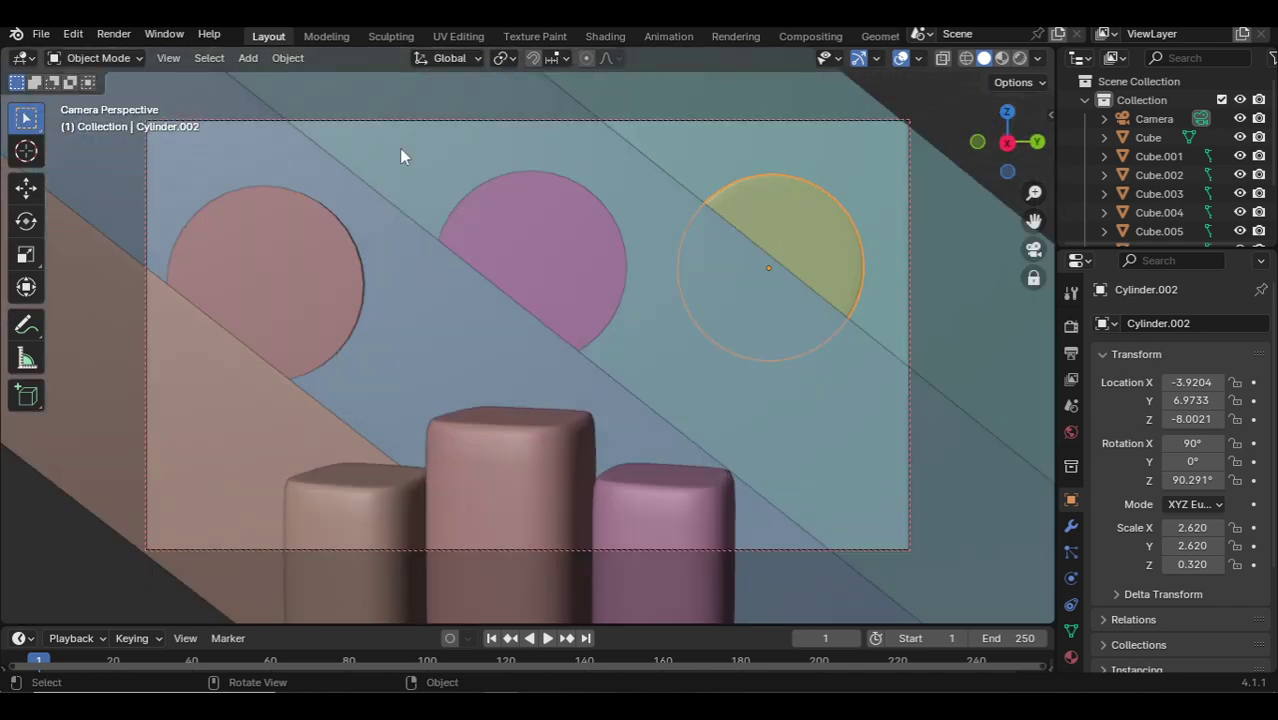
# Give the pink middle disc level-2 subdivision and an edge loop near its rim.
pyautogui.click(506, 204)
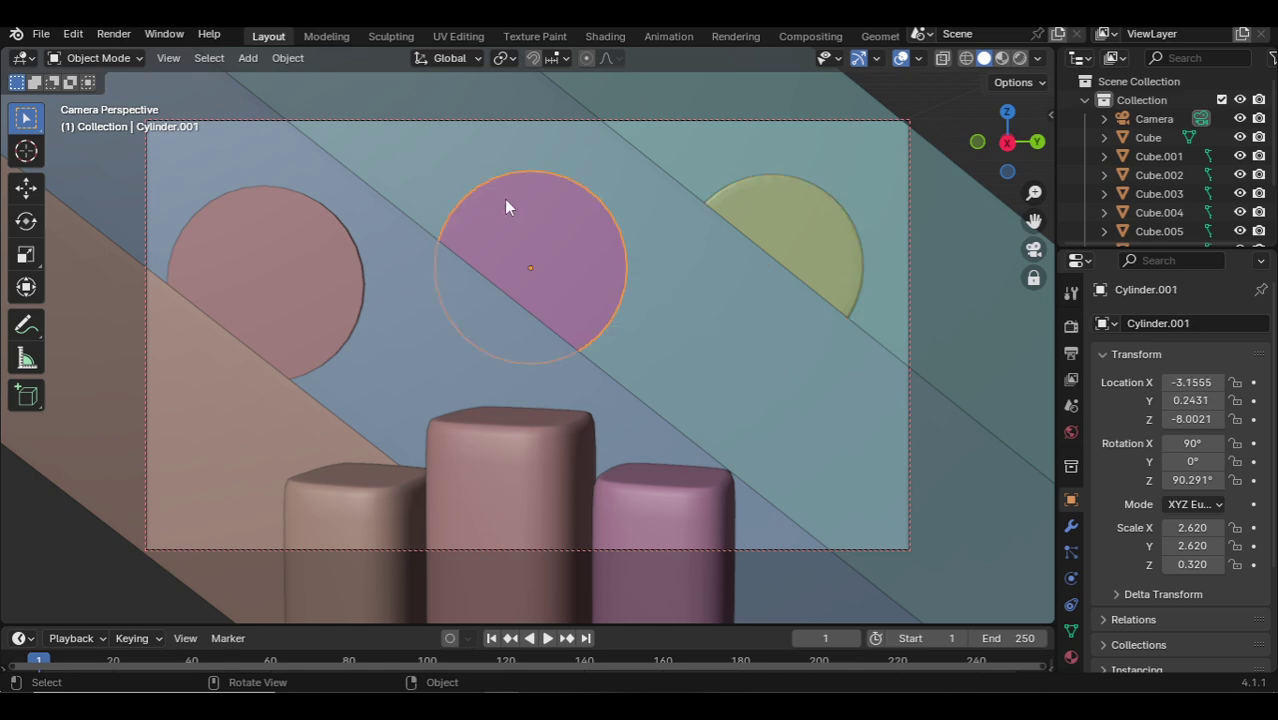
pyautogui.hotkey('ctrl', '2')
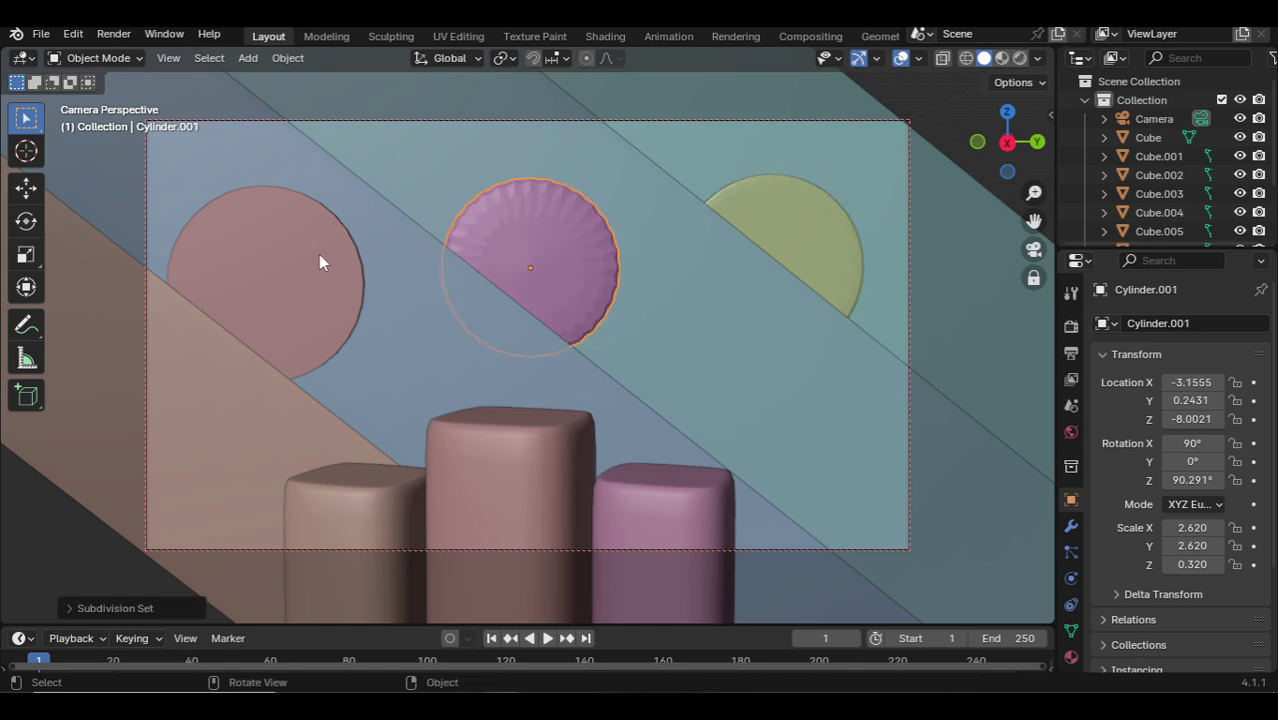
pyautogui.press('KP_7')
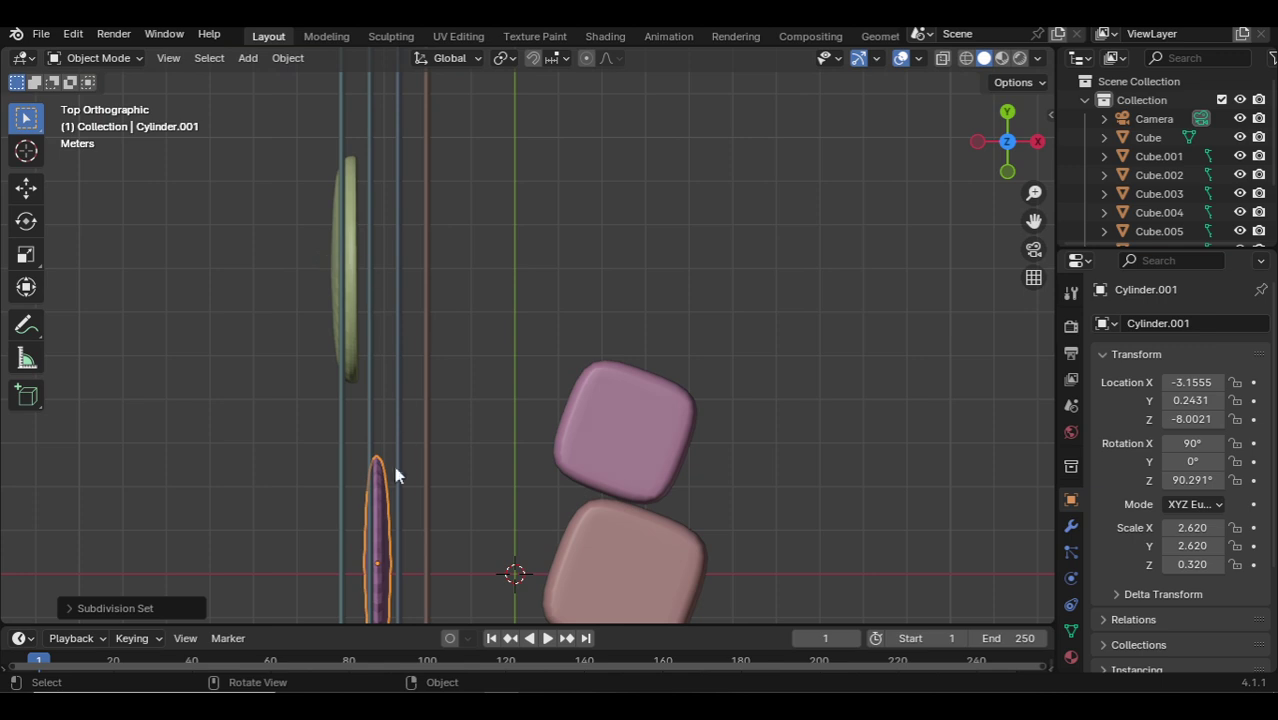
pyautogui.press('Tab')
pyautogui.click(381, 455)
pyautogui.click(495, 440)
pyautogui.press('Tab')
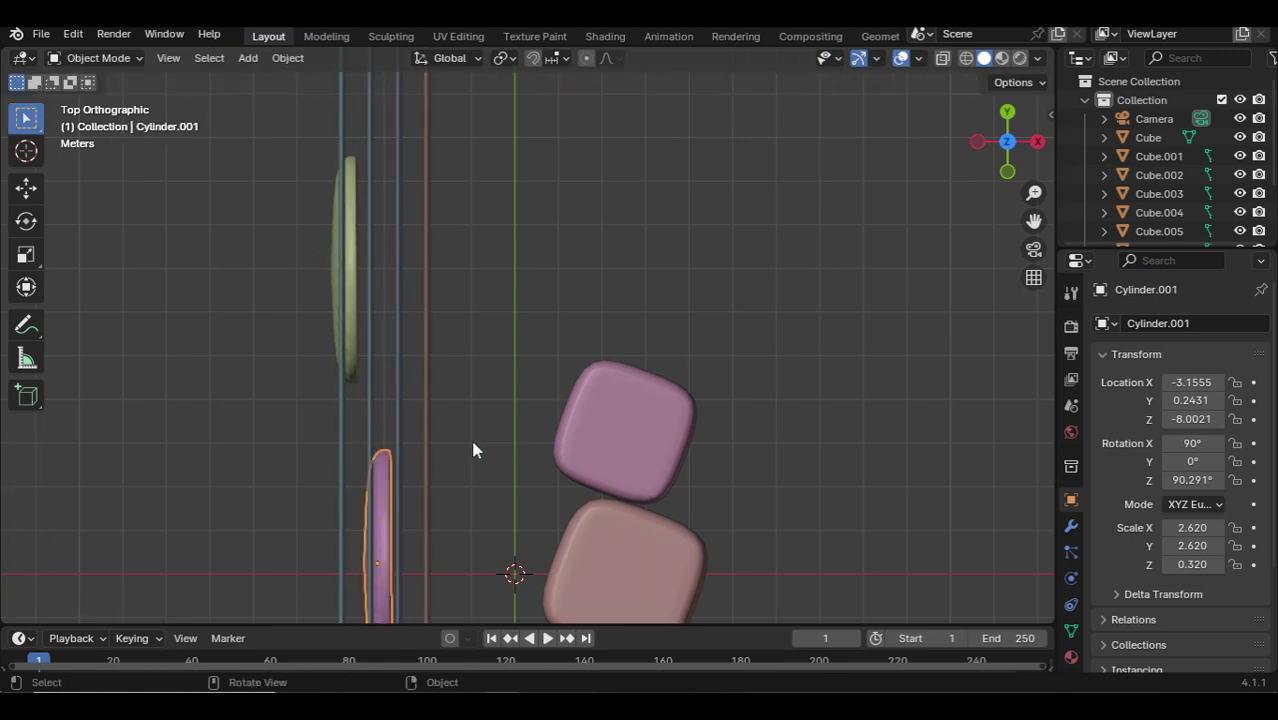
pyautogui.keyDown('shift'); pyautogui.moveTo(470, 436); pyautogui.dragTo(428, 227, button='middle'); pyautogui.keyUp('shift')
# Give the bottom disc level-2 subdivision and two edge loops near its rim.
pyautogui.click(375, 555)
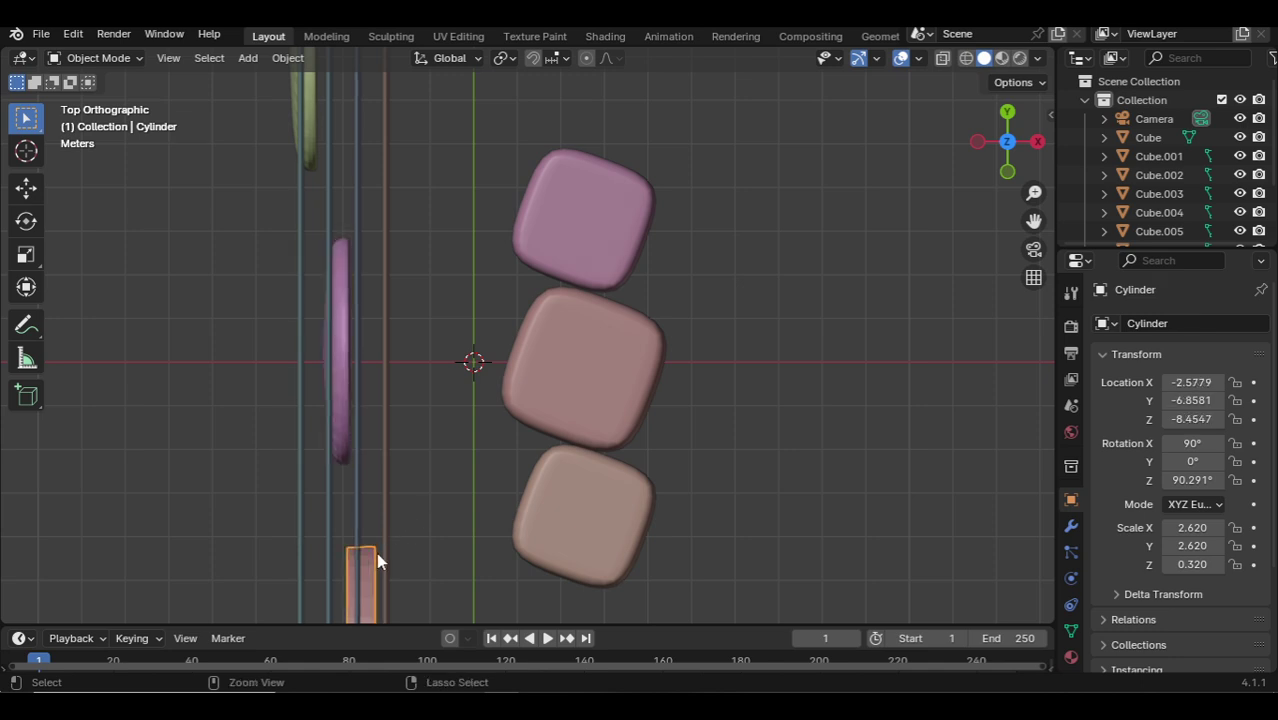
pyautogui.hotkey('ctrl', '2')
pyautogui.press('Tab')
pyautogui.click(371, 542)
pyautogui.click(442, 543)
pyautogui.press('Tab')
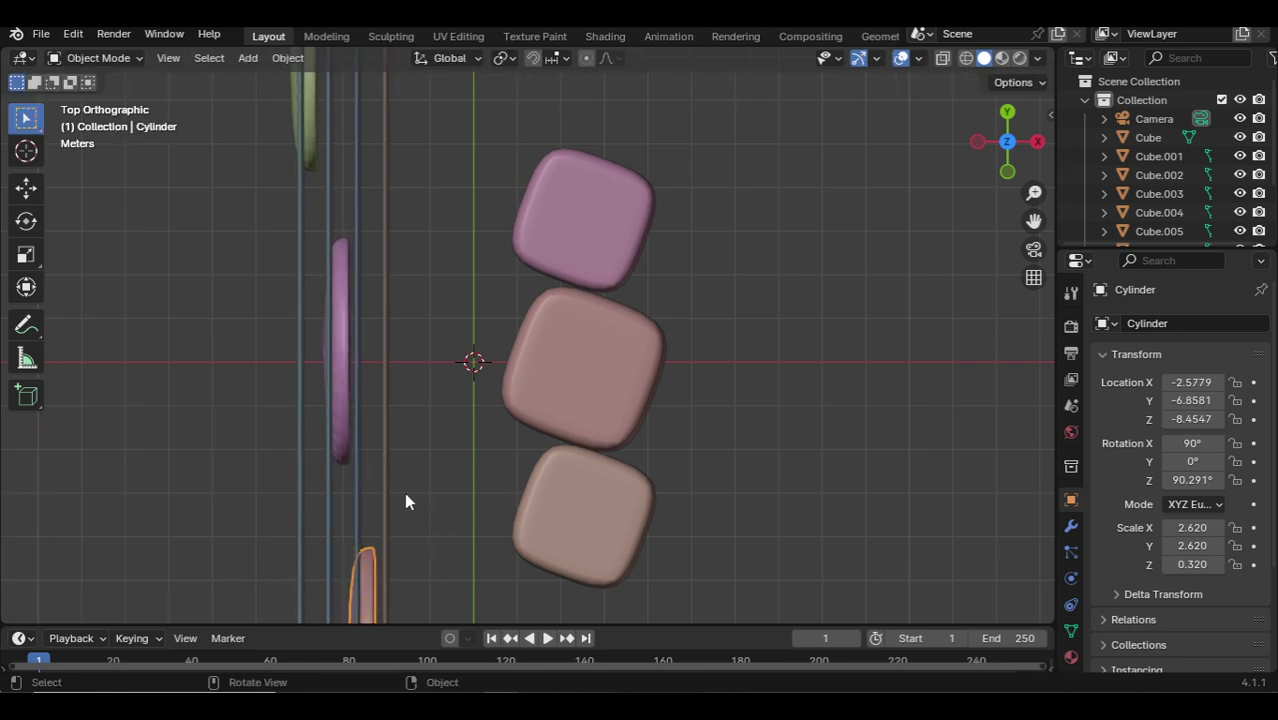
pyautogui.press('Tab')
pyautogui.click(366, 530)
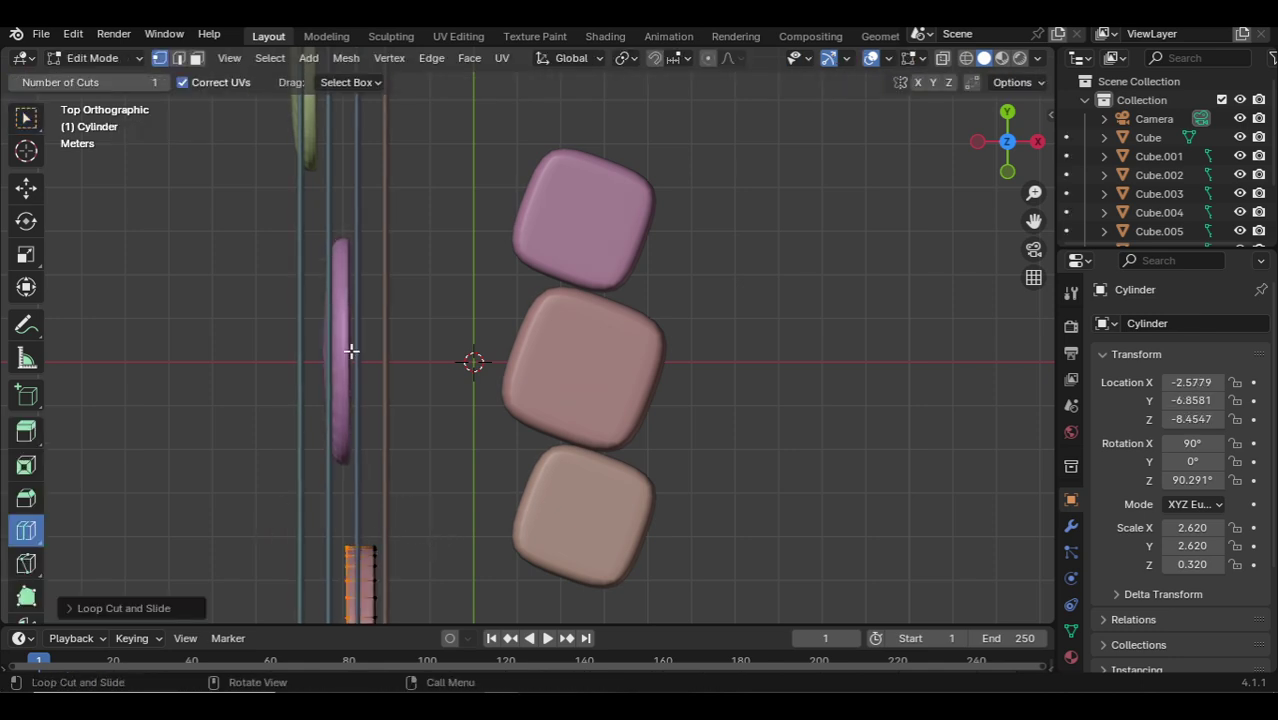
pyautogui.press('Tab')
# Add one more edge loop each to the middle and right discs.
pyautogui.click(336, 244)
pyautogui.press('Tab')
pyautogui.click(336, 245)
pyautogui.press('Tab')
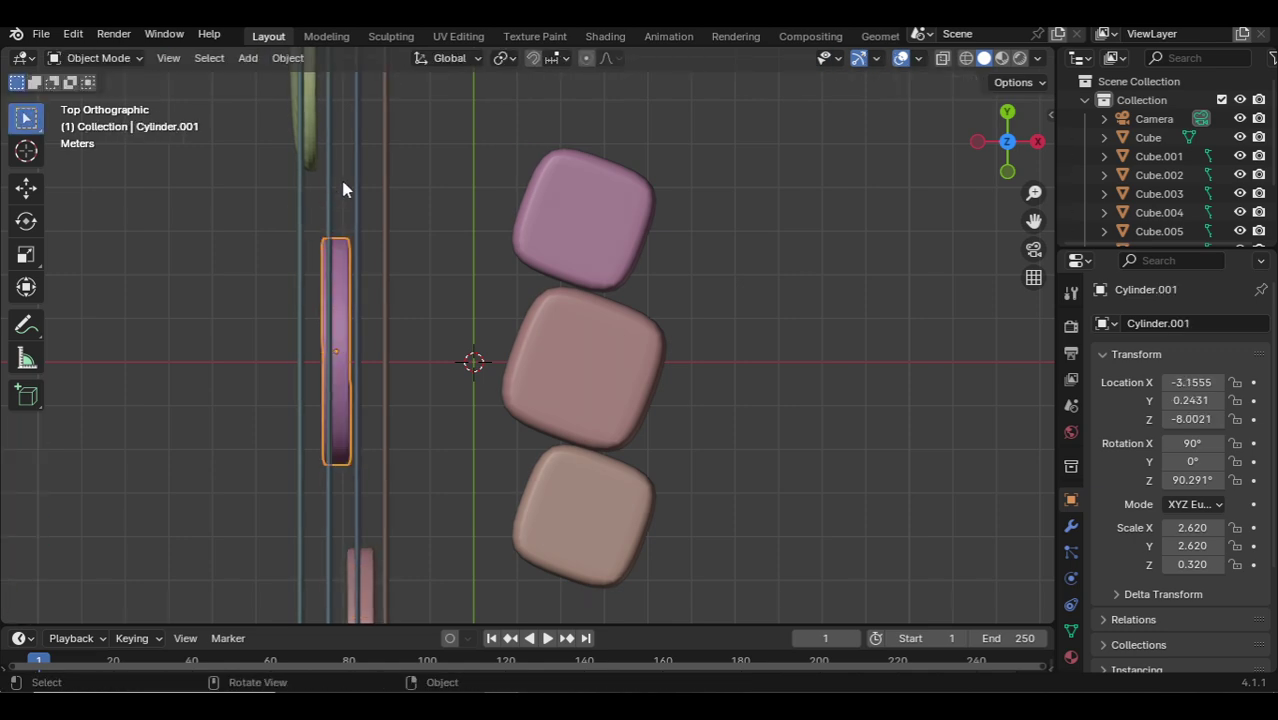
pyautogui.keyDown('shift'); pyautogui.moveTo(365, 171); pyautogui.dragTo(359, 225, button='middle'); pyautogui.keyUp('shift')
pyautogui.click(345, 194)
pyautogui.press('Tab')
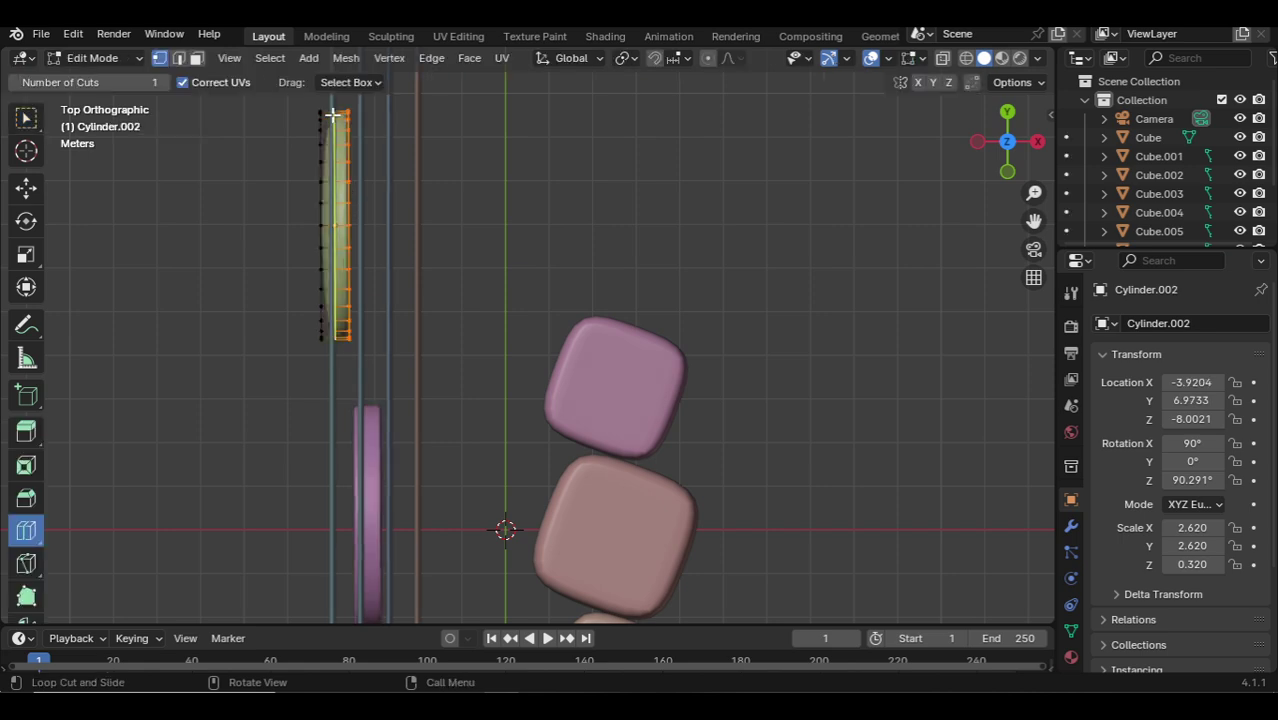
pyautogui.click(336, 200)
pyautogui.press('Tab')
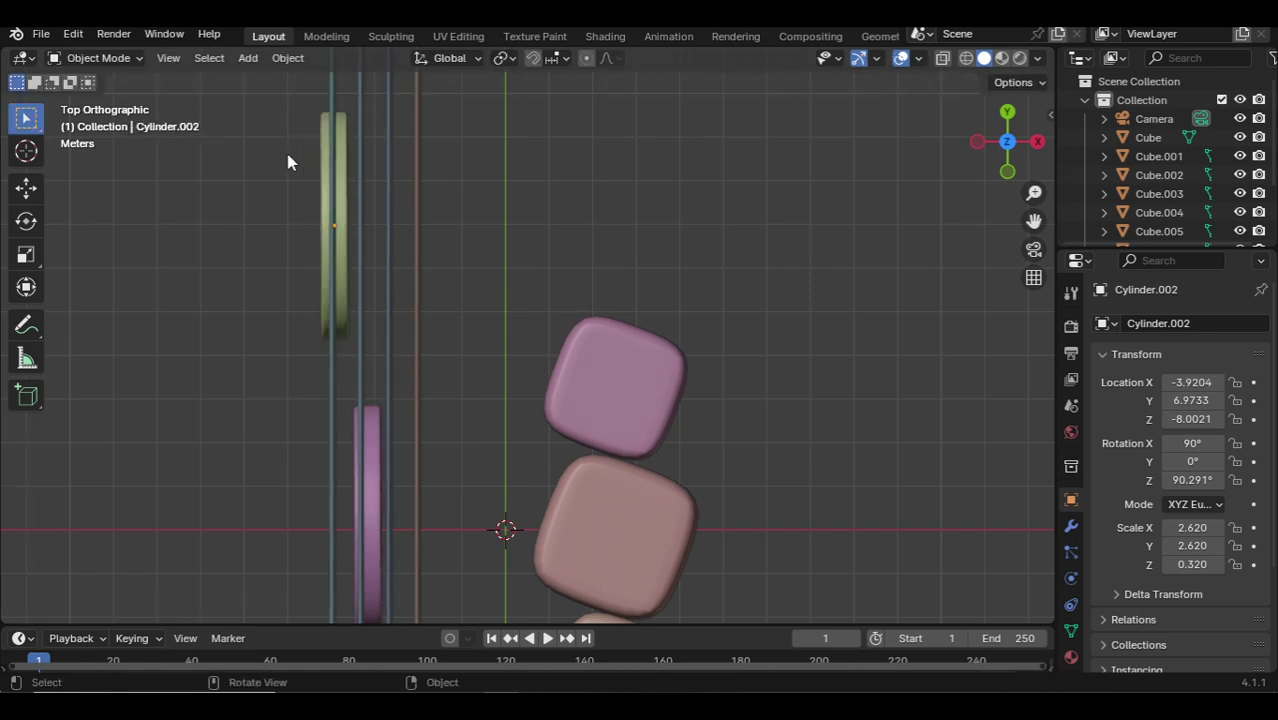
# Preview the camera view in Rendered shading, then switch to top and side views.
pyautogui.press('KP_0')
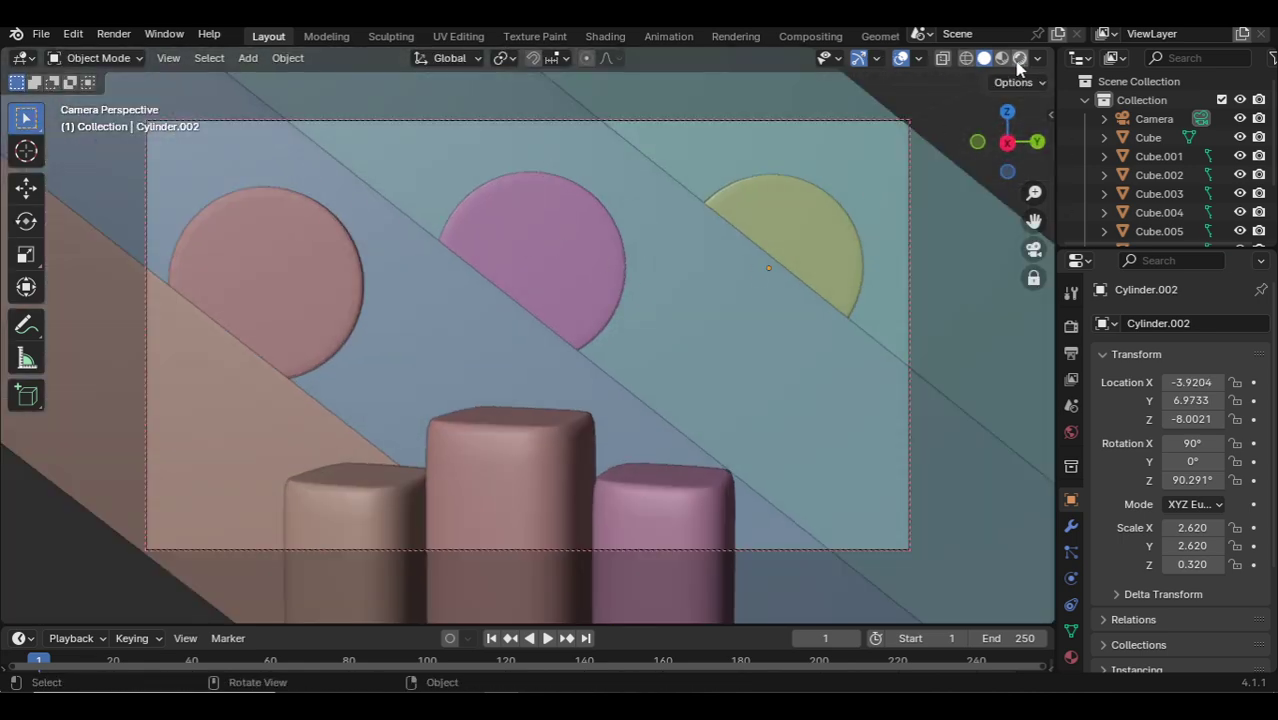
pyautogui.press('z')
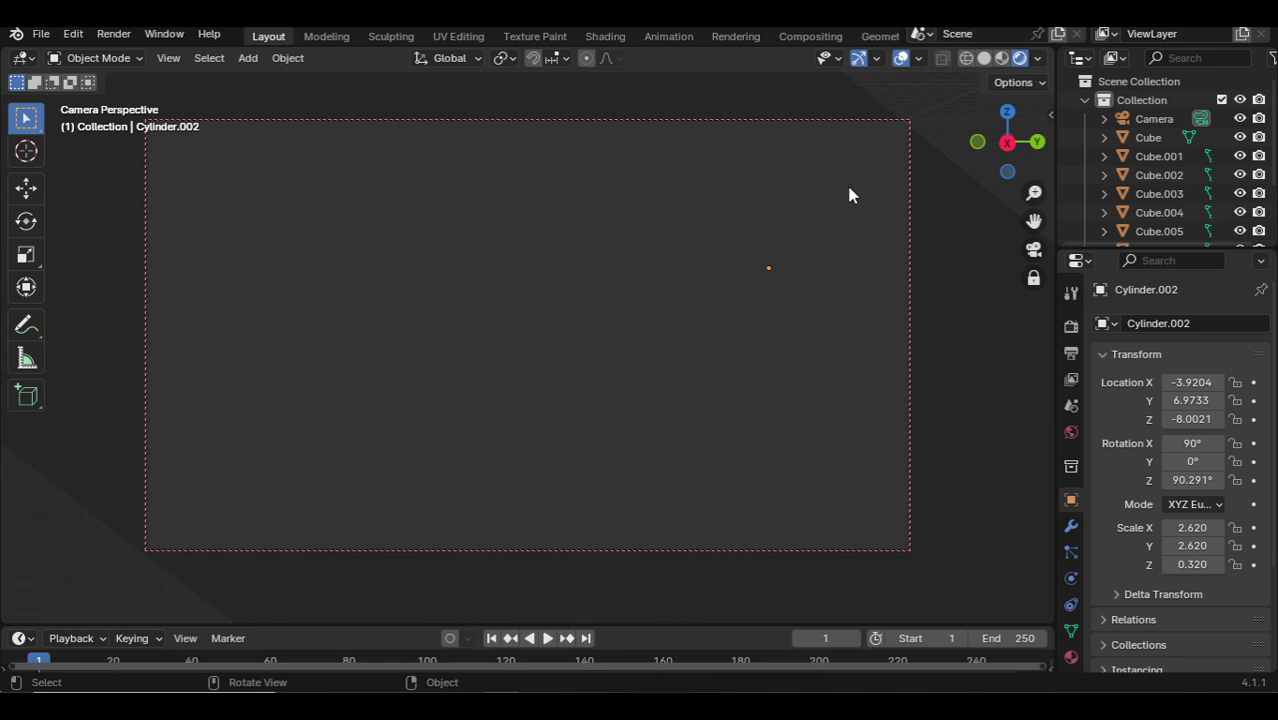
pyautogui.press('KP_7')
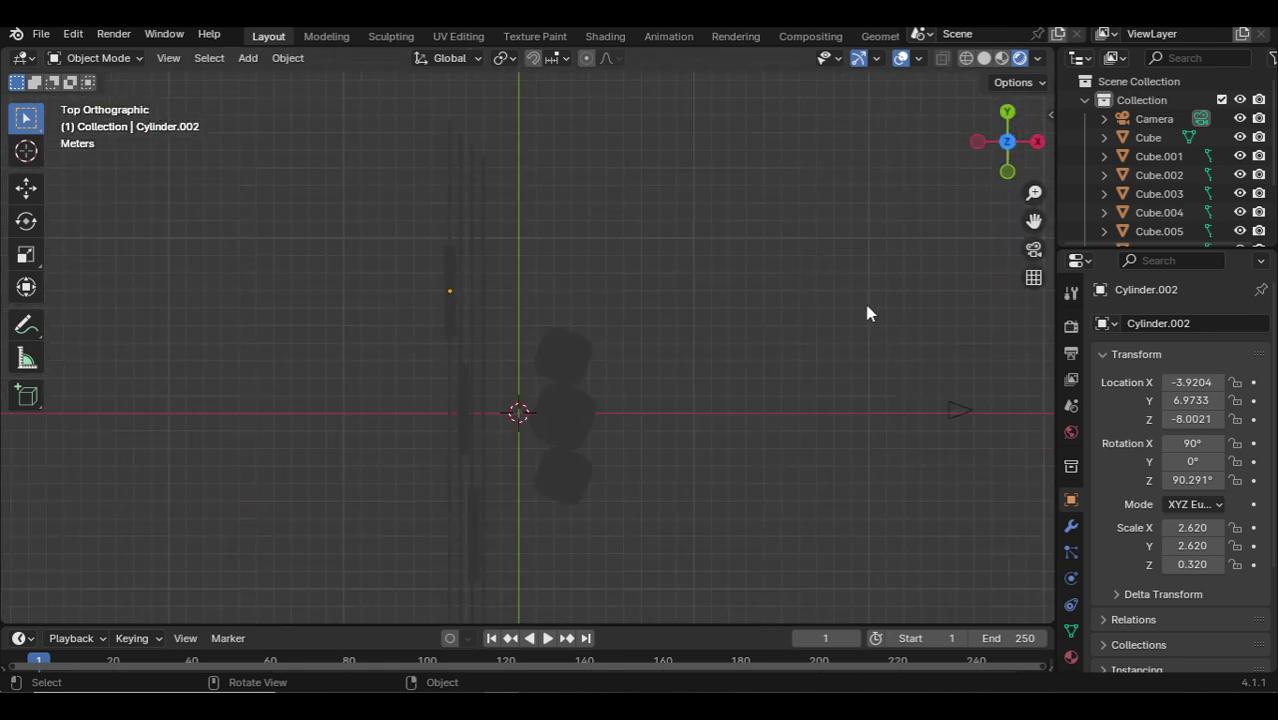
pyautogui.press('KP_3')
# Add a Sun light, move it and rotate it to about −29.7°, 11.2°, −23.6°.
pyautogui.hotkey('shift', 'a')
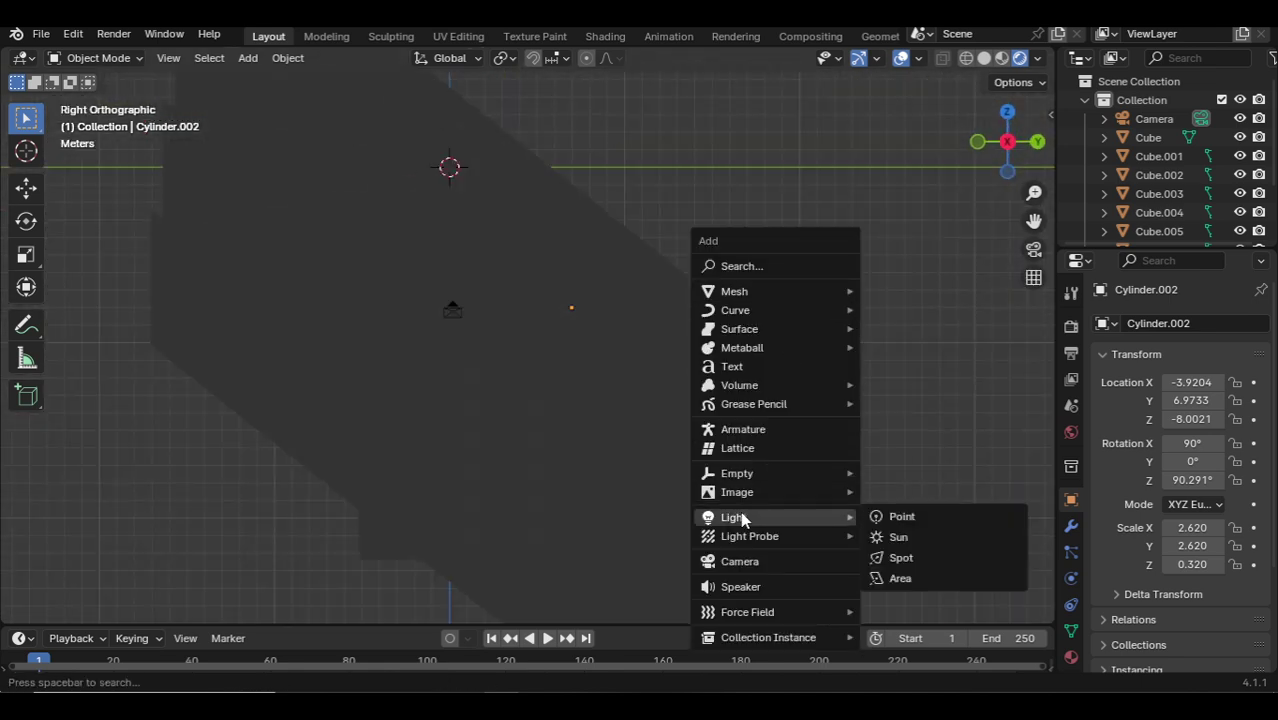
pyautogui.click(875, 537)
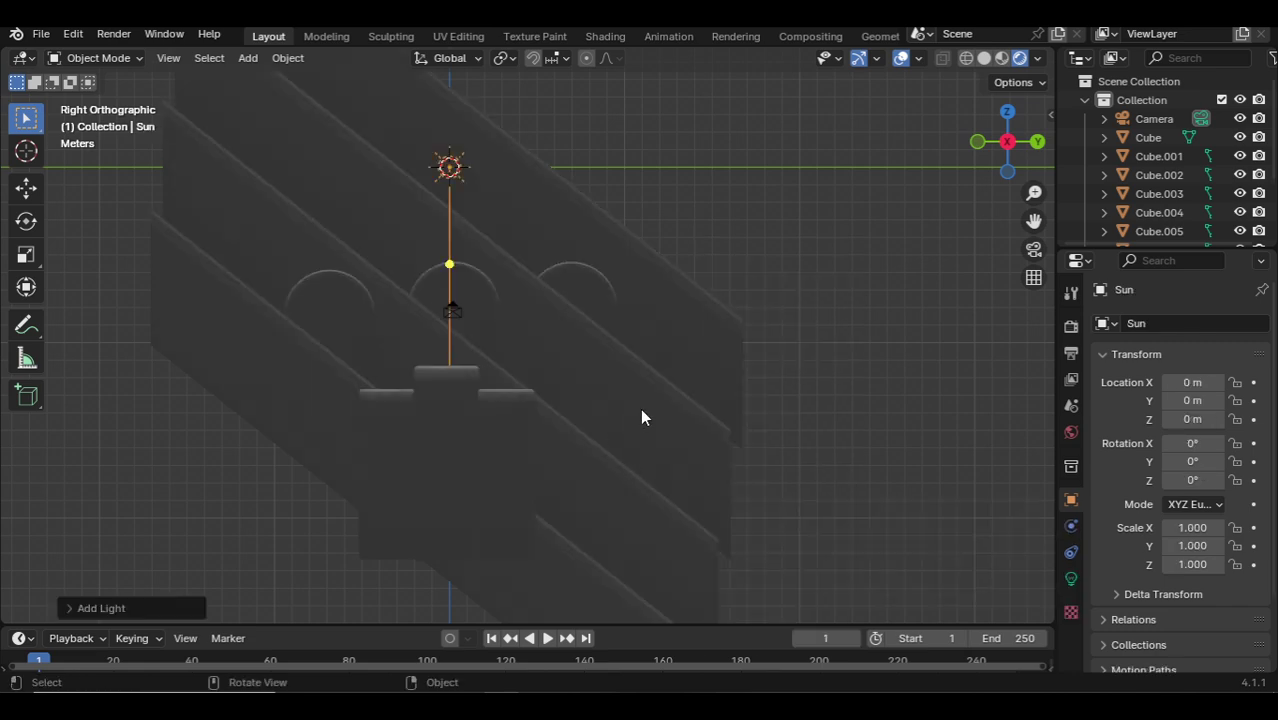
pyautogui.press('g')
pyautogui.click(890, 330)
pyautogui.press('r')
pyautogui.click(758, 382)
pyautogui.moveTo(758, 382); pyautogui.dragTo(878, 332, button='middle')
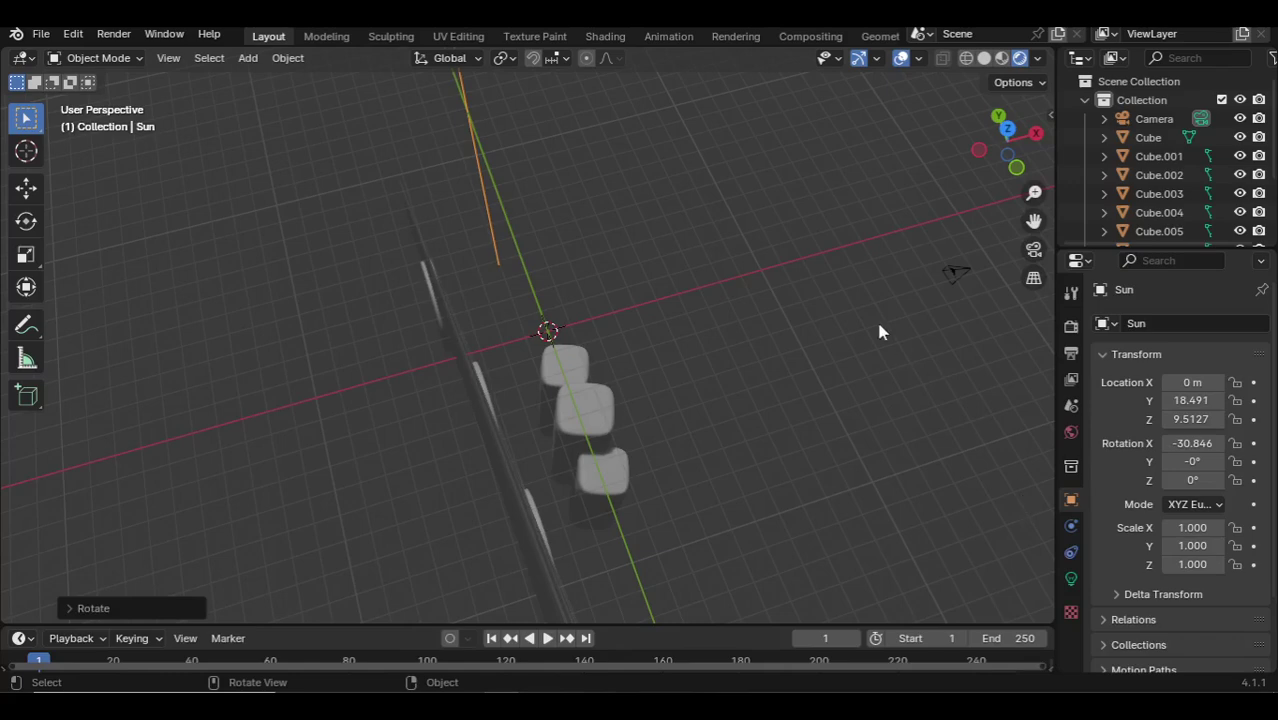
pyautogui.press('r')
pyautogui.click(700, 365)
pyautogui.moveTo(700, 365)
pyautogui.mouseDown(button='middle')
pyautogui.moveTo(578, 329)
pyautogui.moveTo(498, 274)
pyautogui.mouseUp(button='middle')
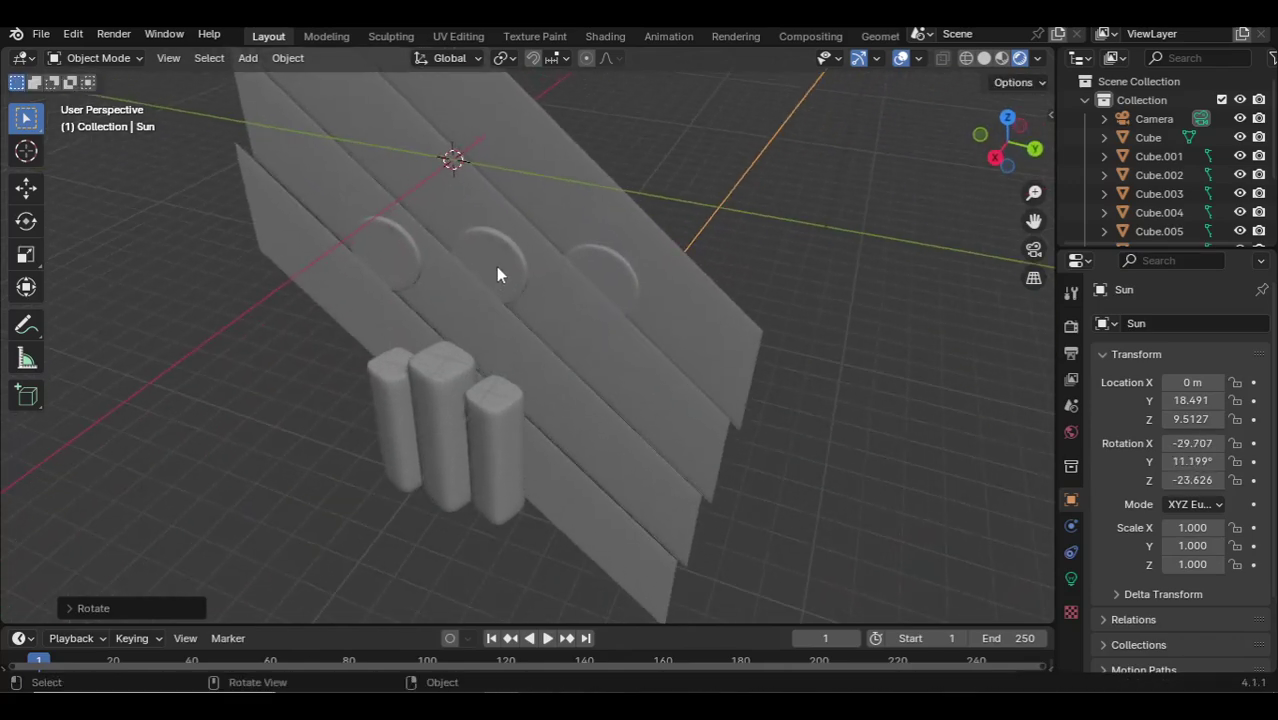
pyautogui.press('KP_0')
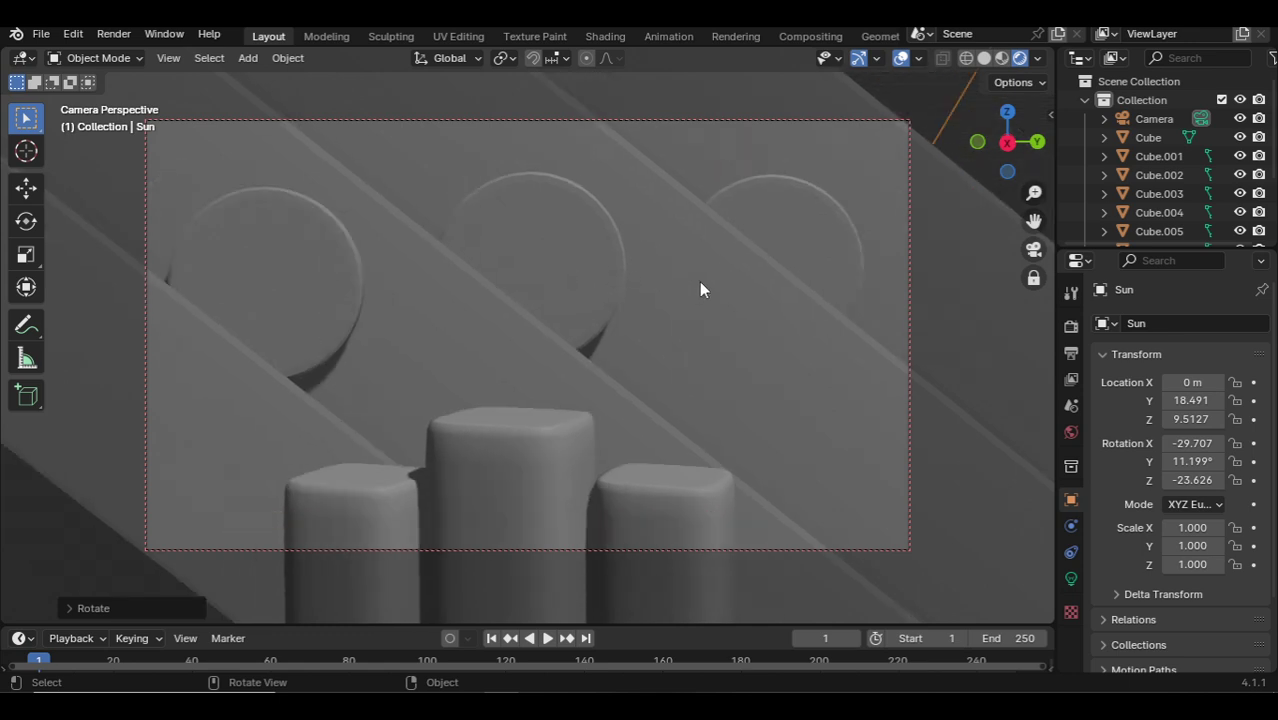
# Try scaling the whole selection, then scale the camera alone to 1.179.
pyautogui.press('a')
pyautogui.press('s')
pyautogui.click(778, 210)
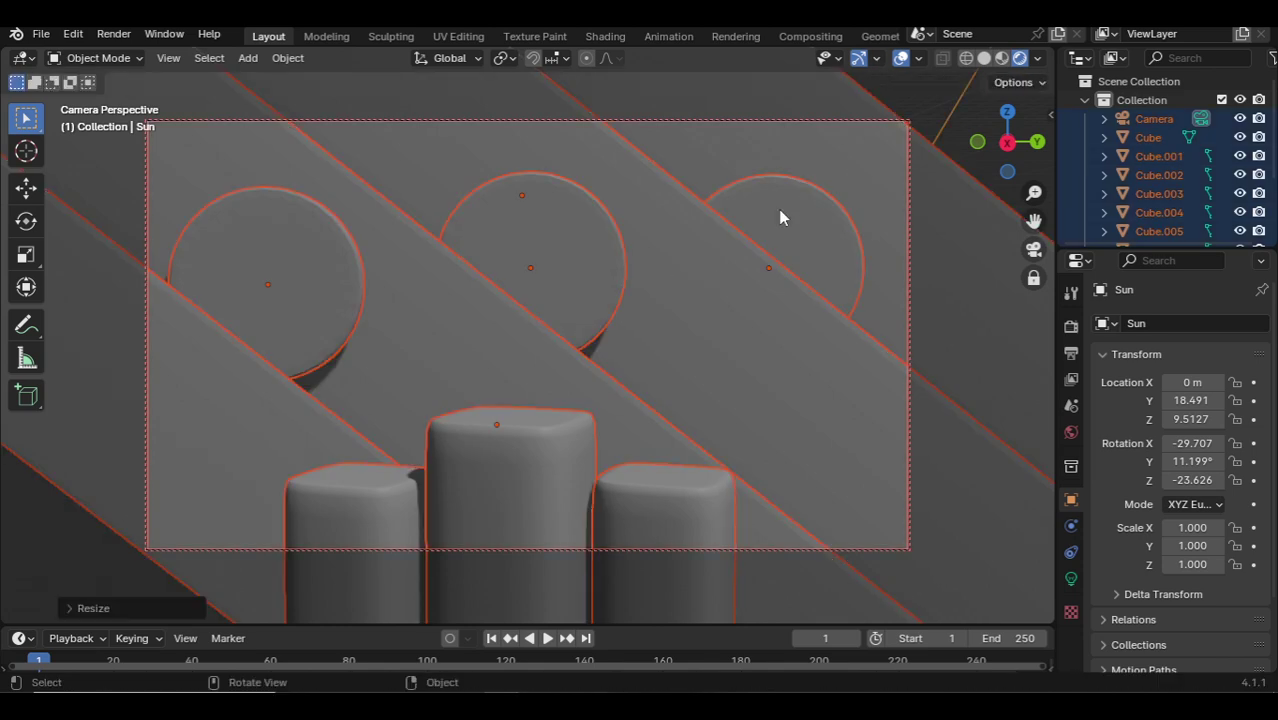
pyautogui.click(1150, 118)
pyautogui.press('s')
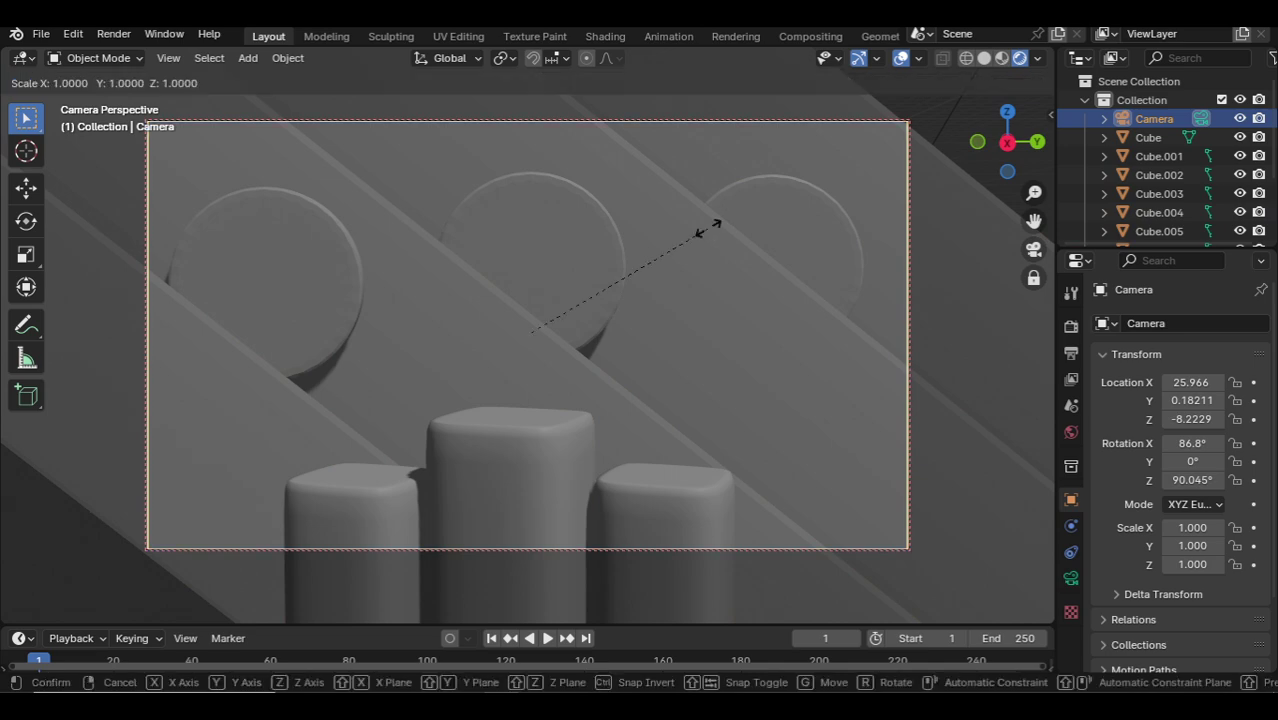
pyautogui.click(612, 260)
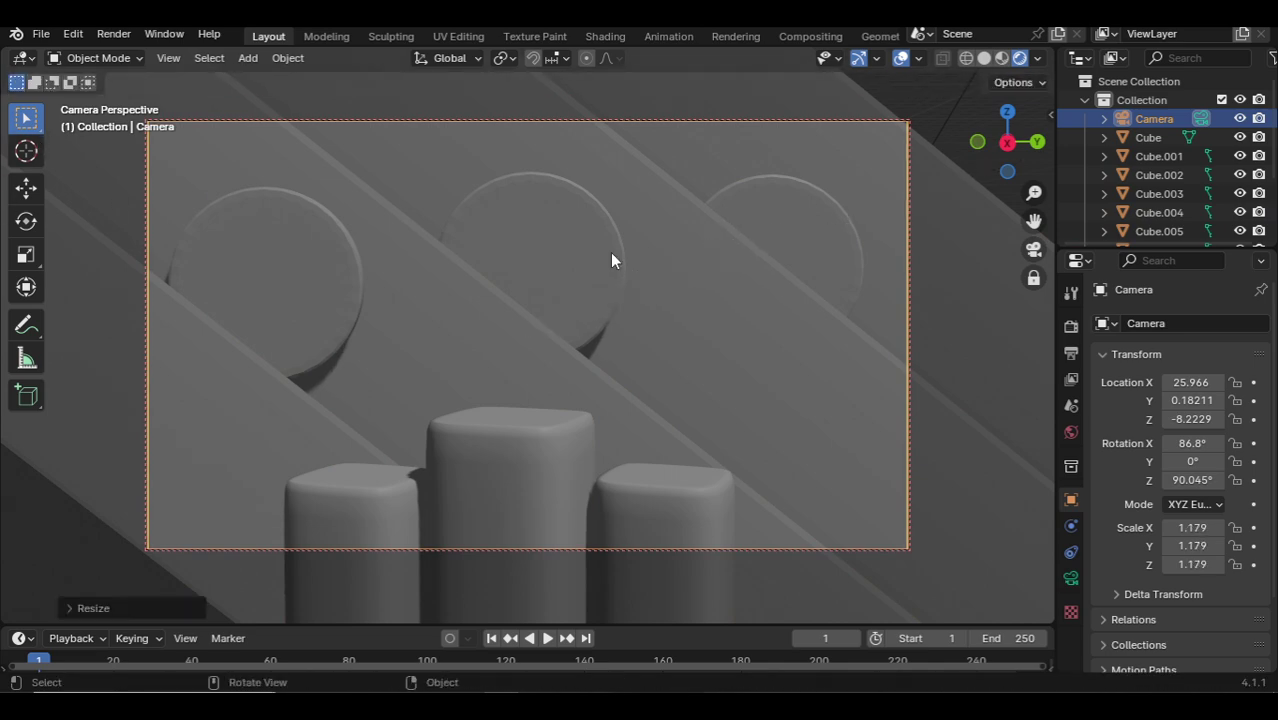
pyautogui.press('a')
pyautogui.click(1150, 120)
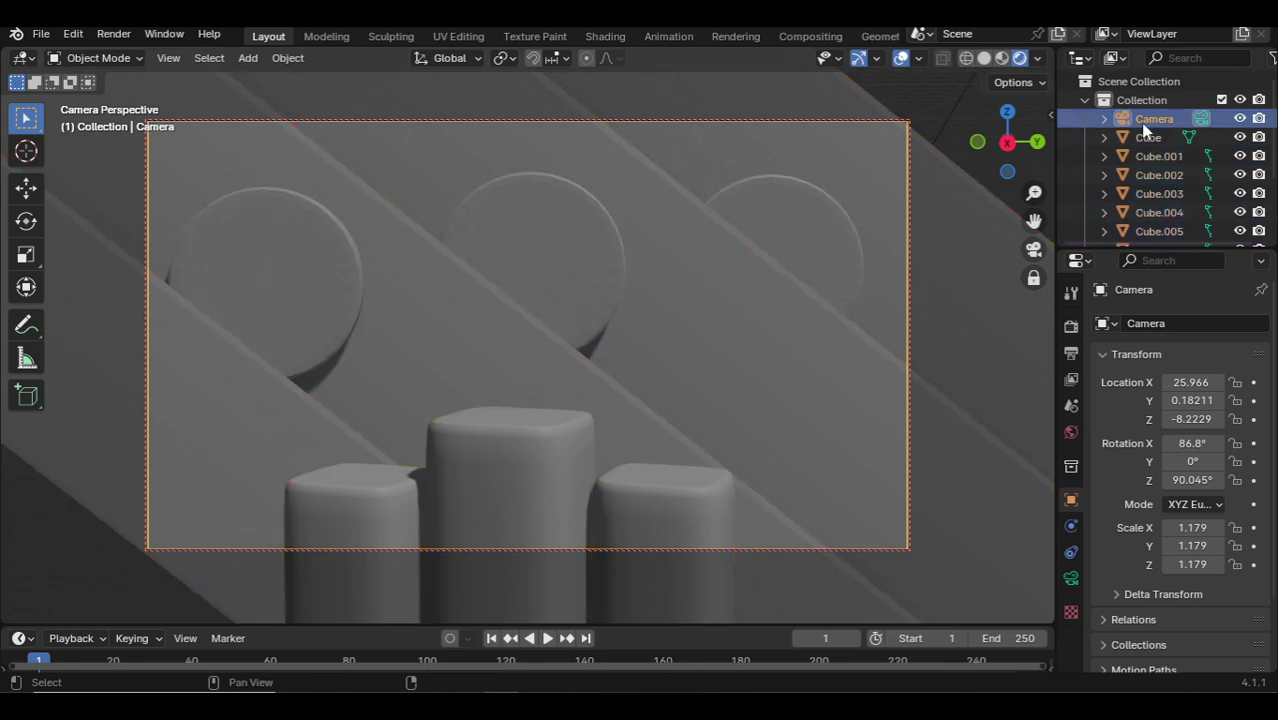
pyautogui.click(1147, 137)
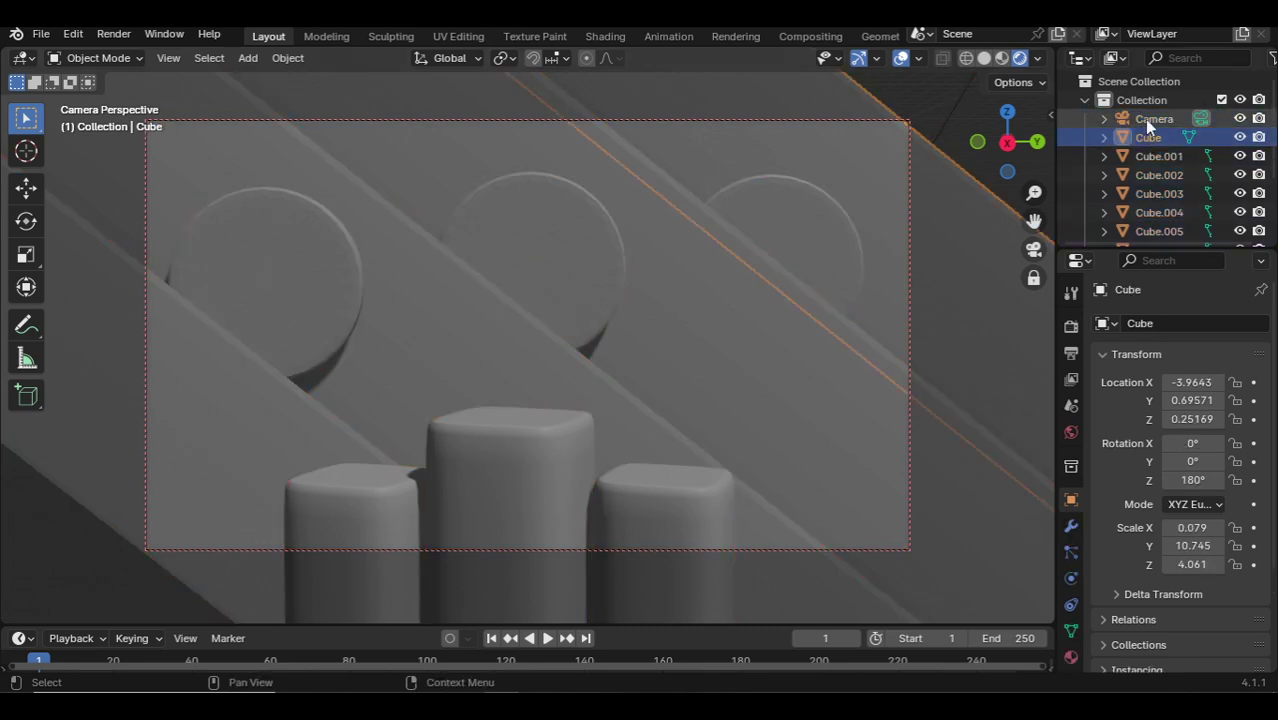
# Select everything with the Camera active, scale the whole scene up, then deselect all.
pyautogui.press('a')
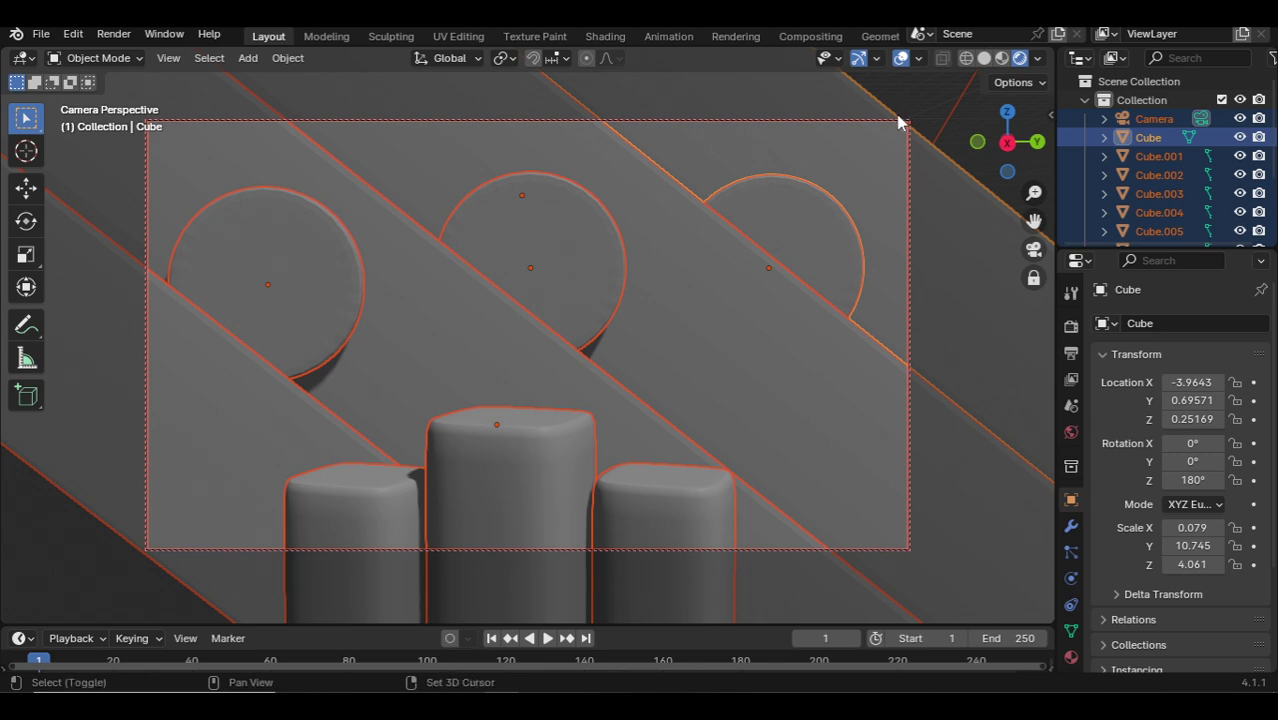
pyautogui.keyDown('shift'); pyautogui.click(902, 120); pyautogui.keyUp('shift')
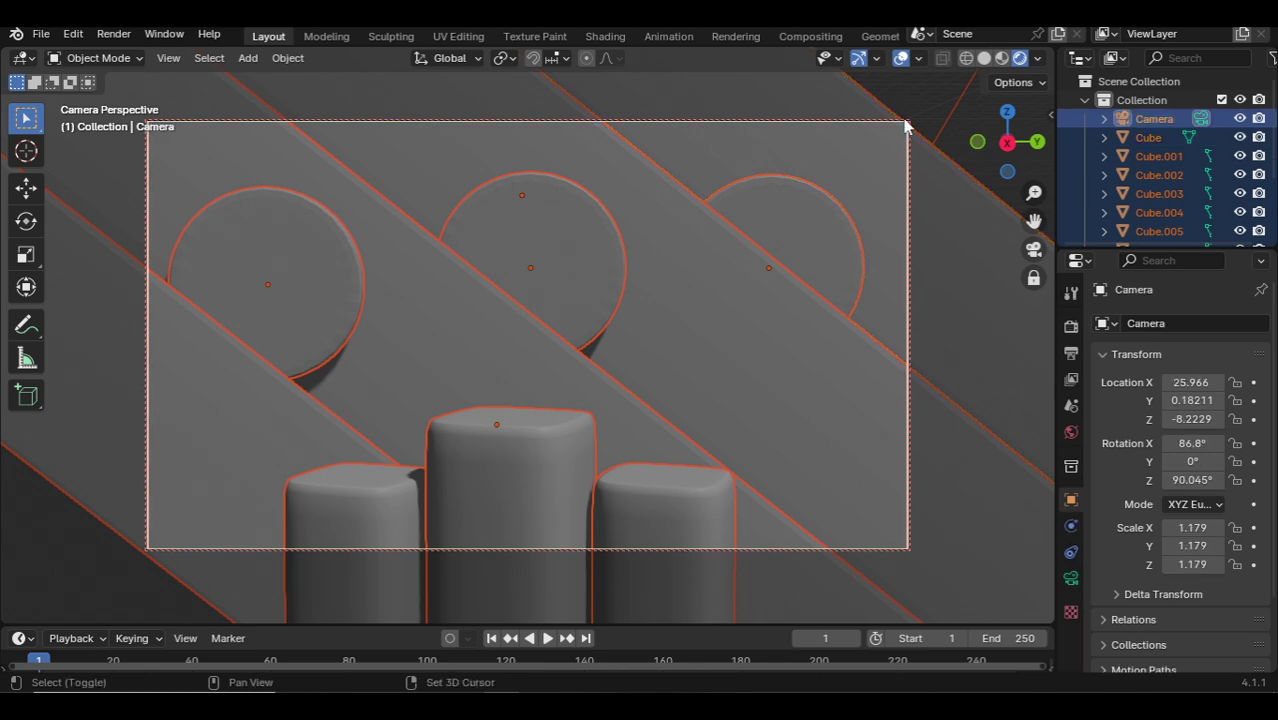
pyautogui.press('s')
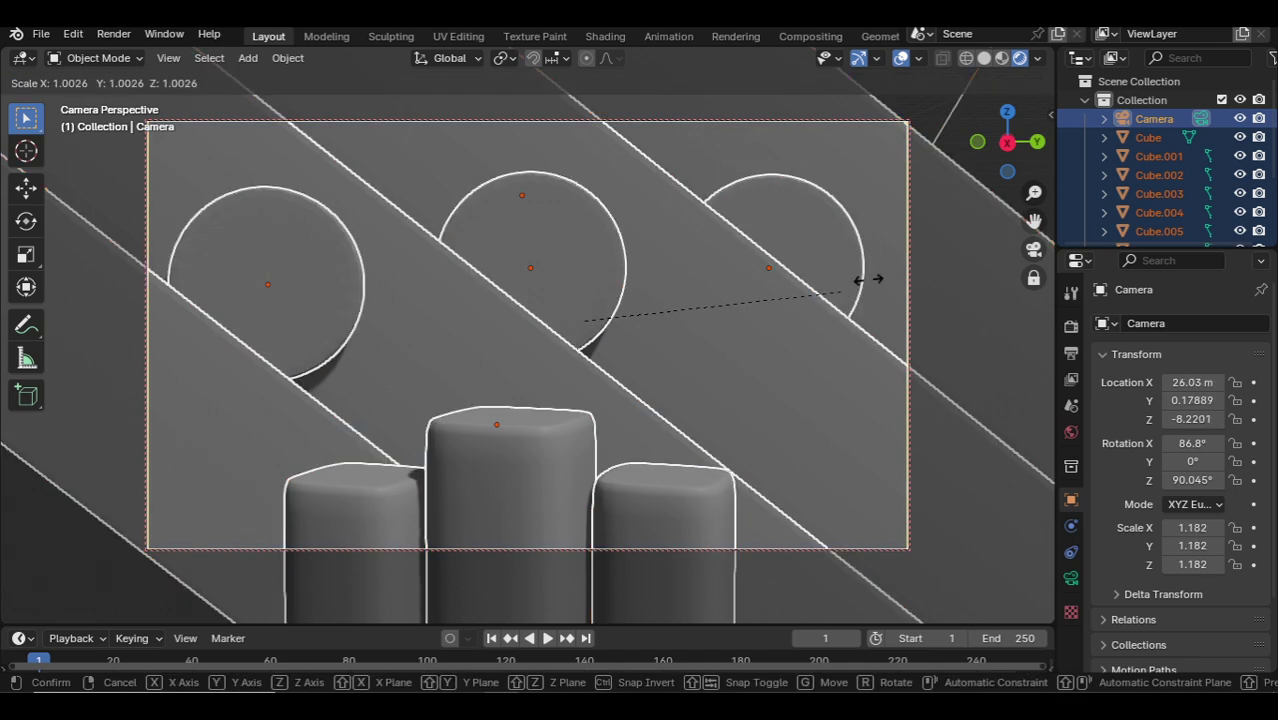
pyautogui.click(895, 240)
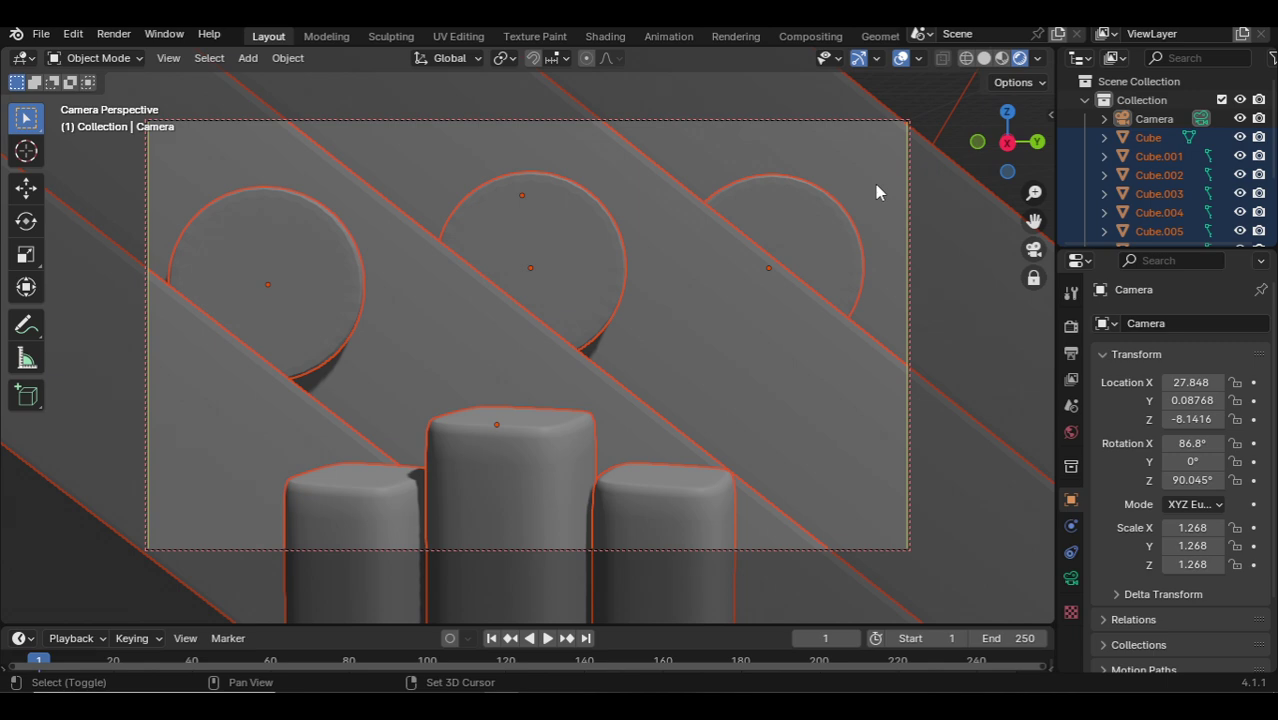
pyautogui.press('s')
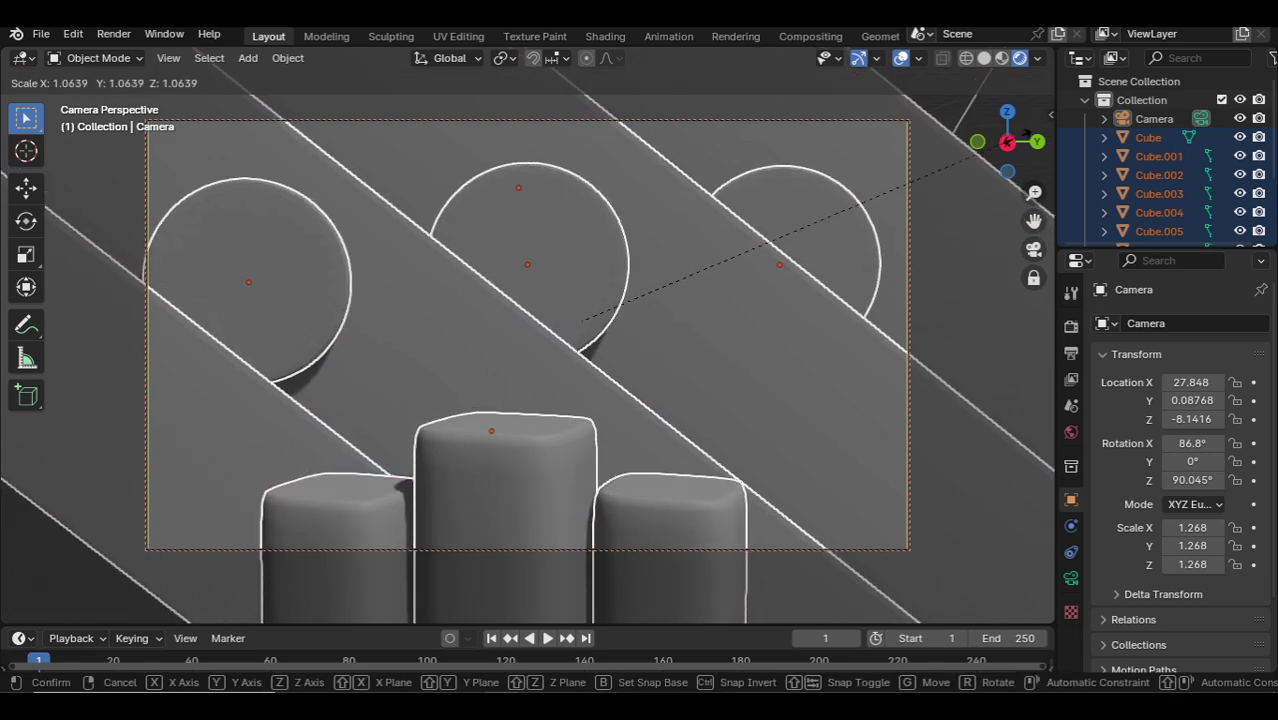
pyautogui.click(900, 170)
pyautogui.hotkey('alt', 'a')
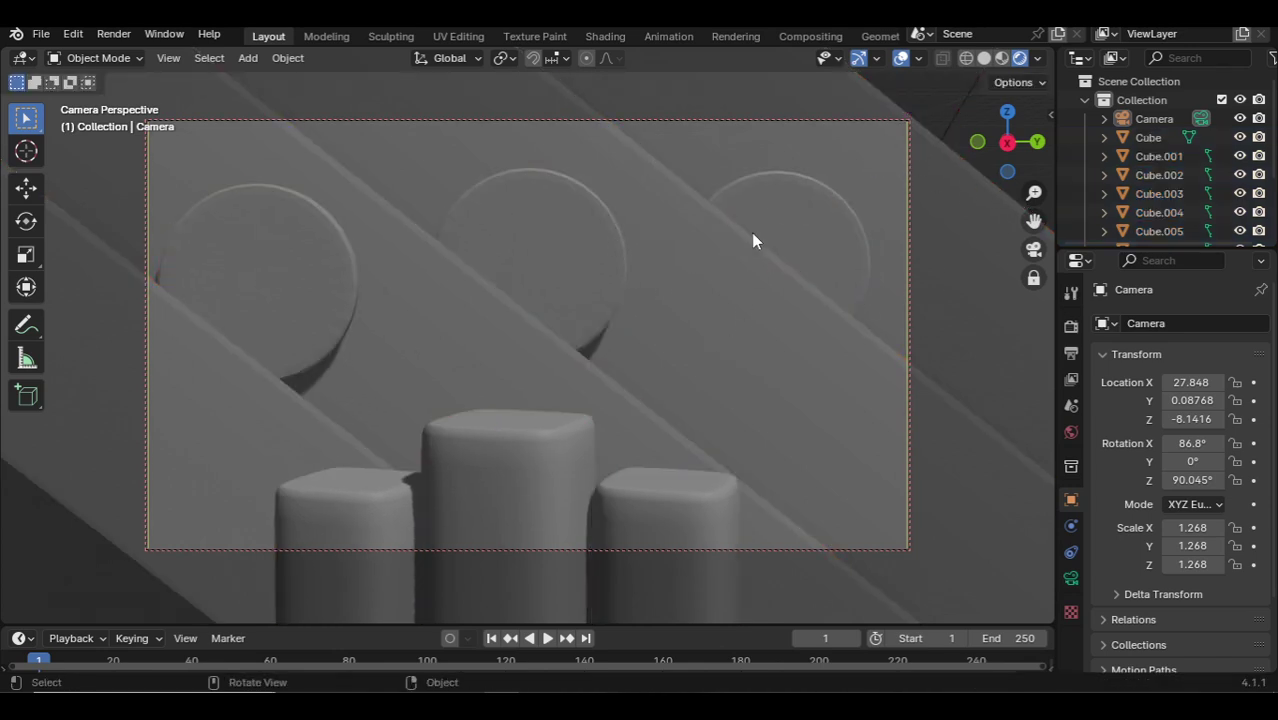
pyautogui.click(922, 197)
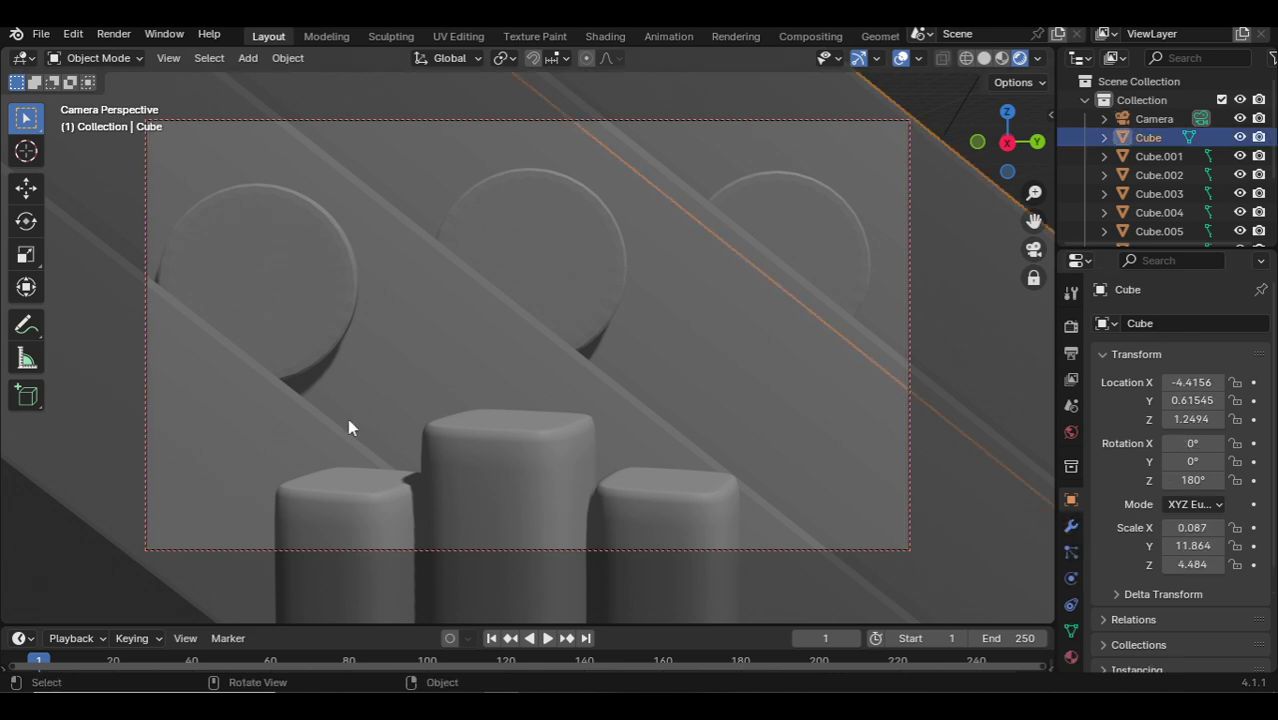
# Turn off Use Nodes on the diagonal panel material and make it a bright mauve.
pyautogui.click(288, 426)
pyautogui.click(1071, 656)
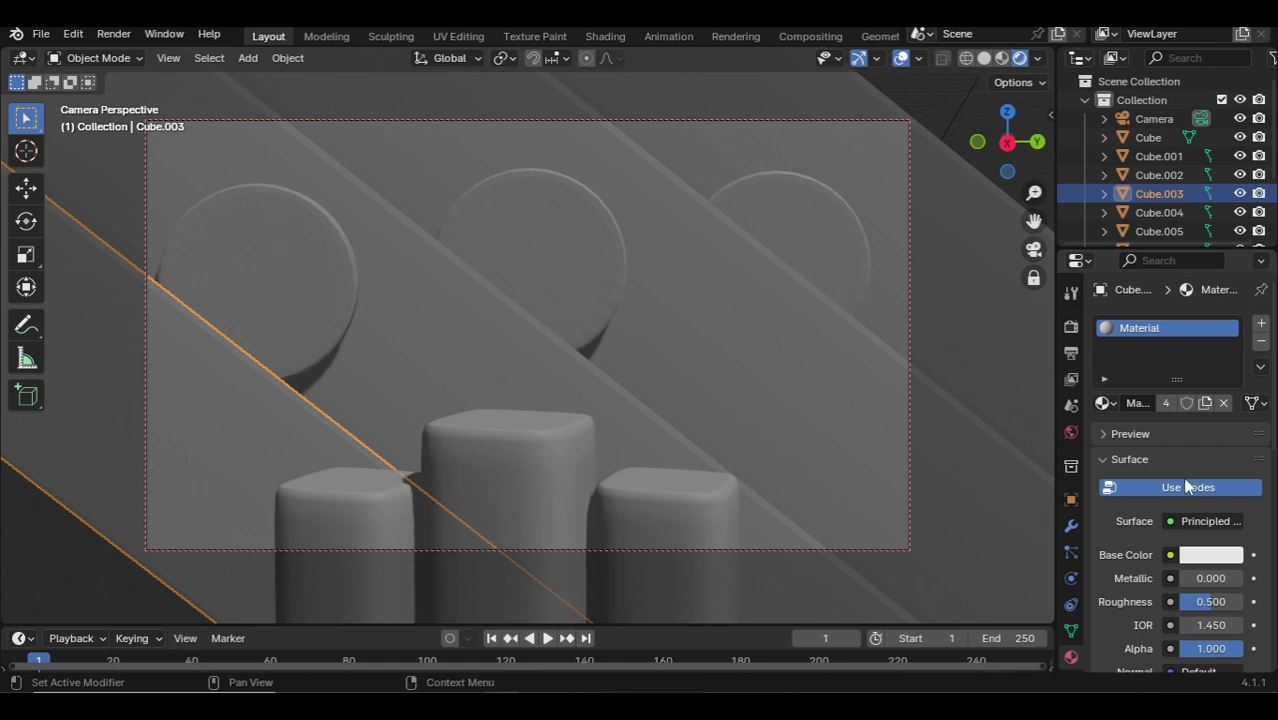
pyautogui.click(1186, 486)
pyautogui.click(1202, 521)
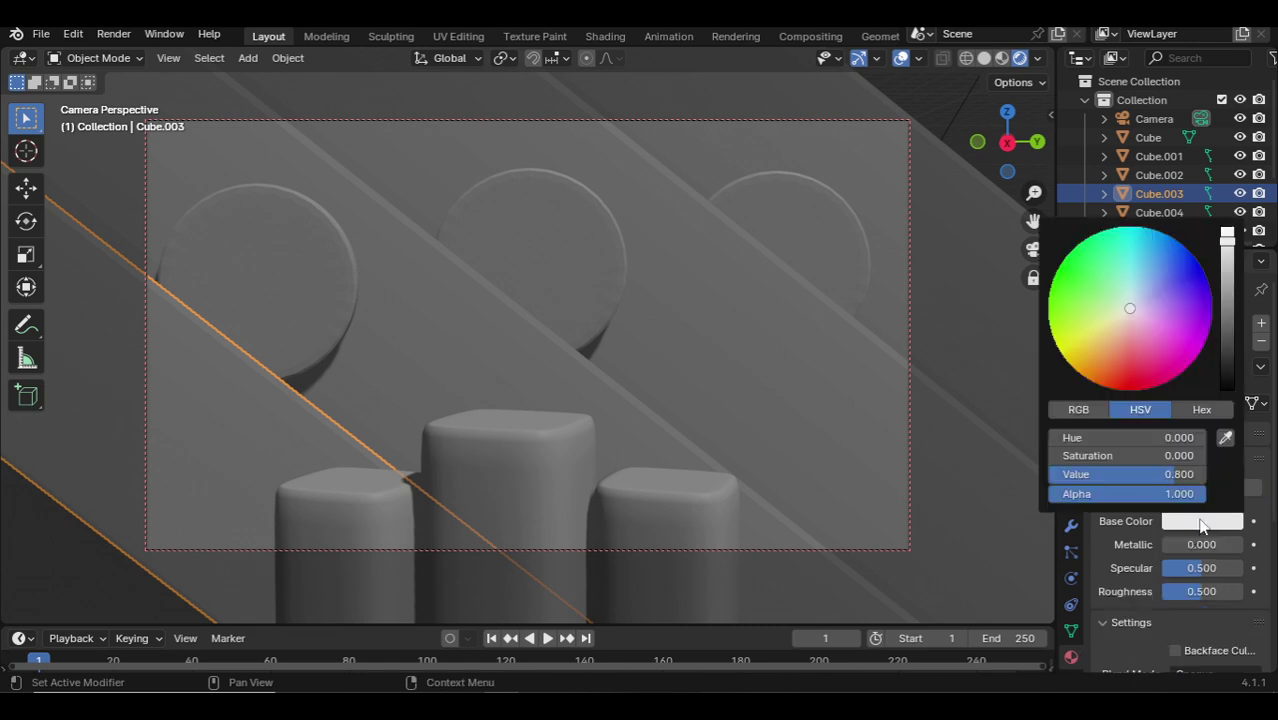
pyautogui.click(1142, 315)
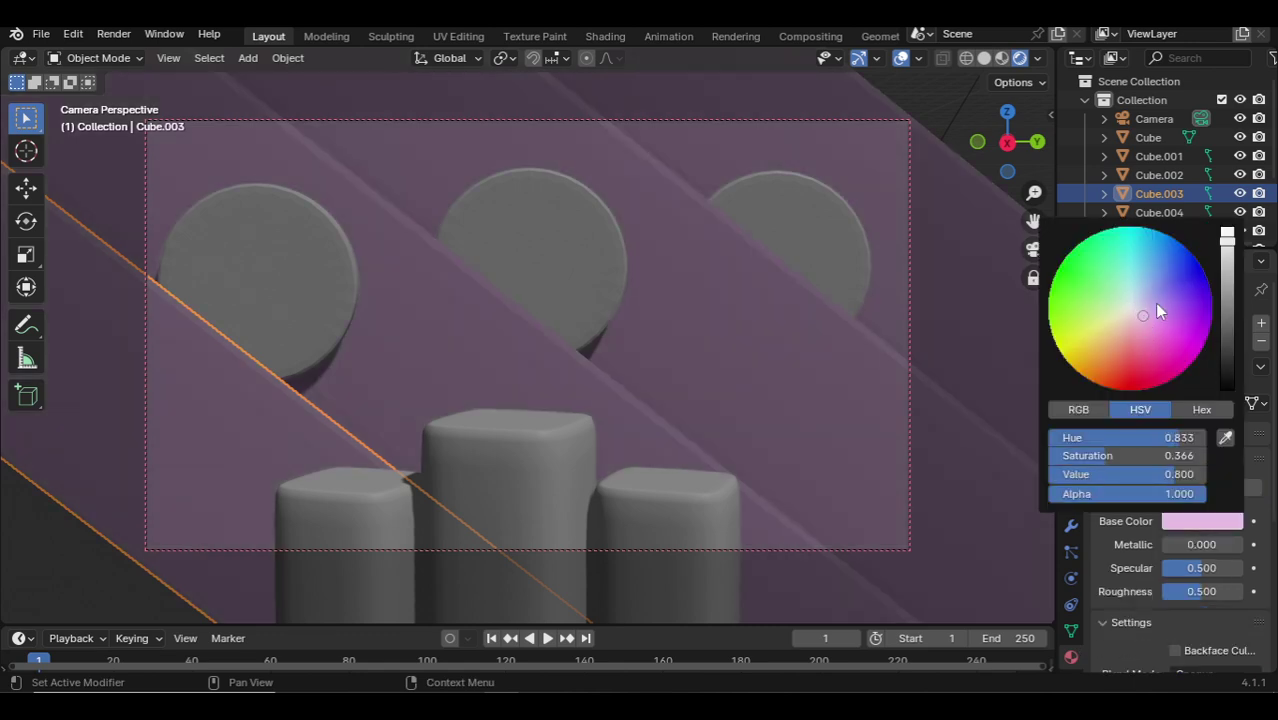
pyautogui.click(1226, 233)
# Give the left disc a new material with a full-brightness blue base colour.
pyautogui.click(576, 276)
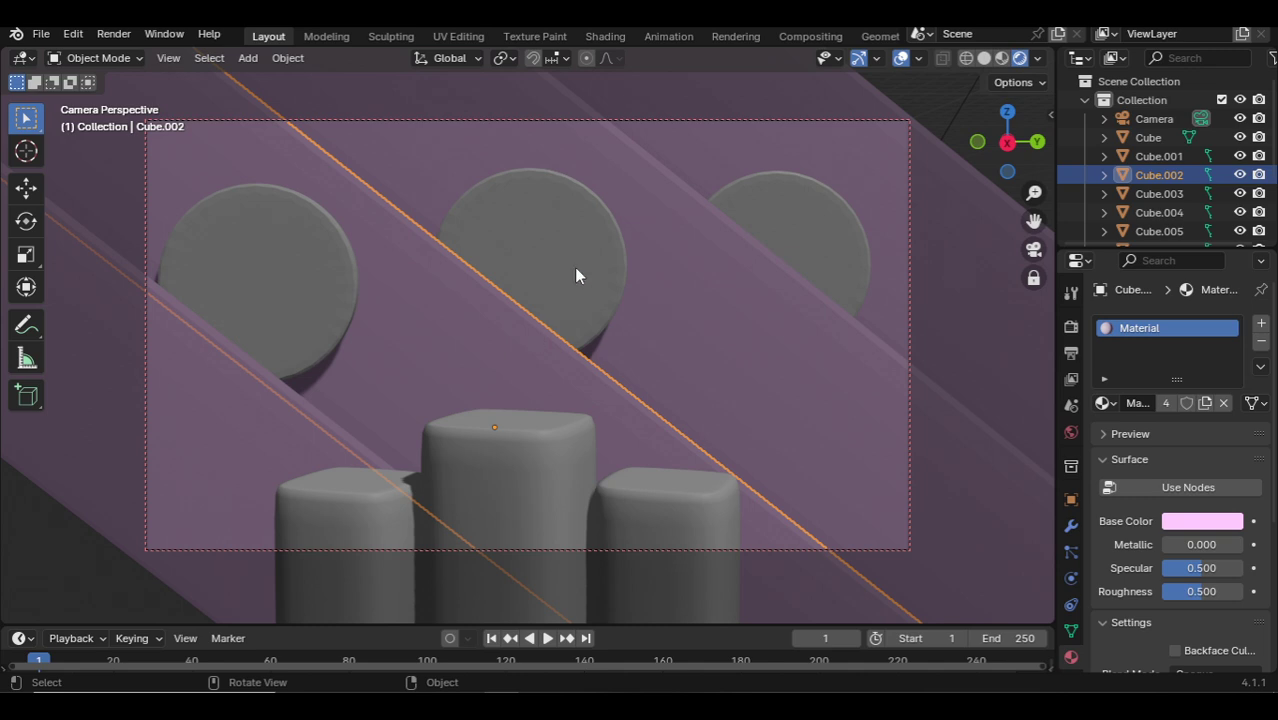
pyautogui.click(576, 276)
pyautogui.click(237, 276)
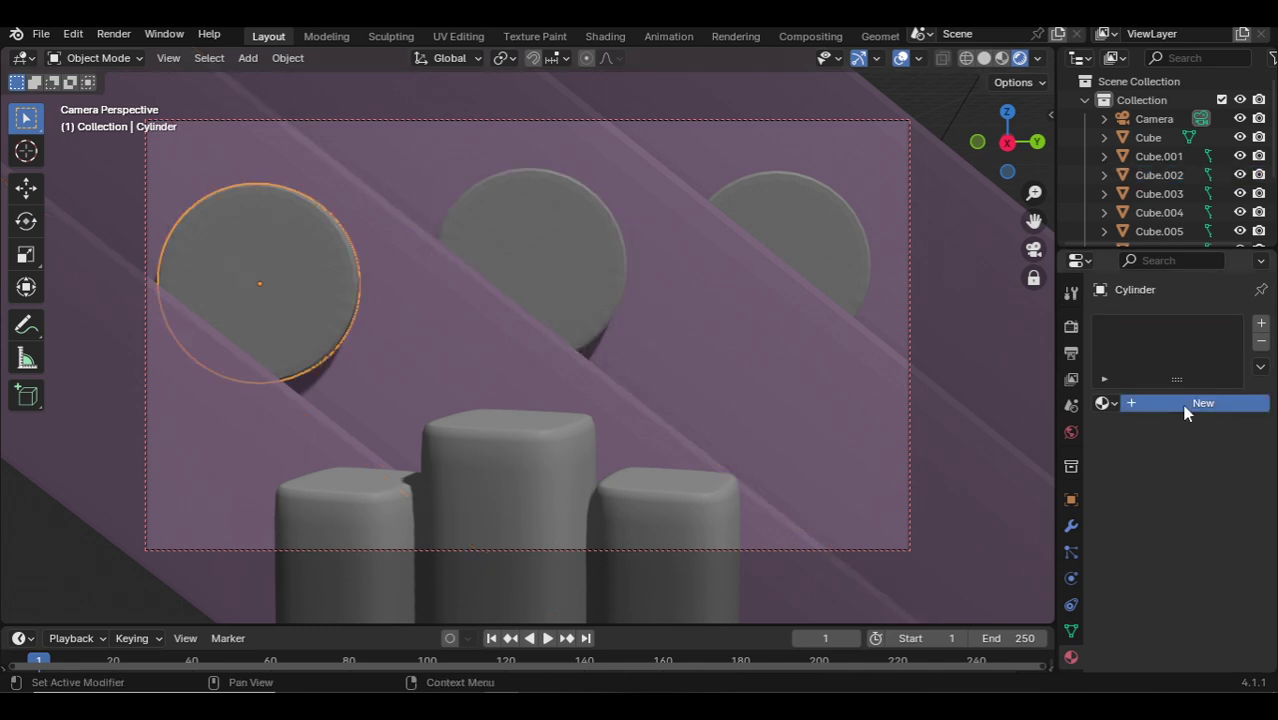
pyautogui.click(1187, 403)
pyautogui.scroll(-2, 1195, 495)
pyautogui.click(1203, 515)
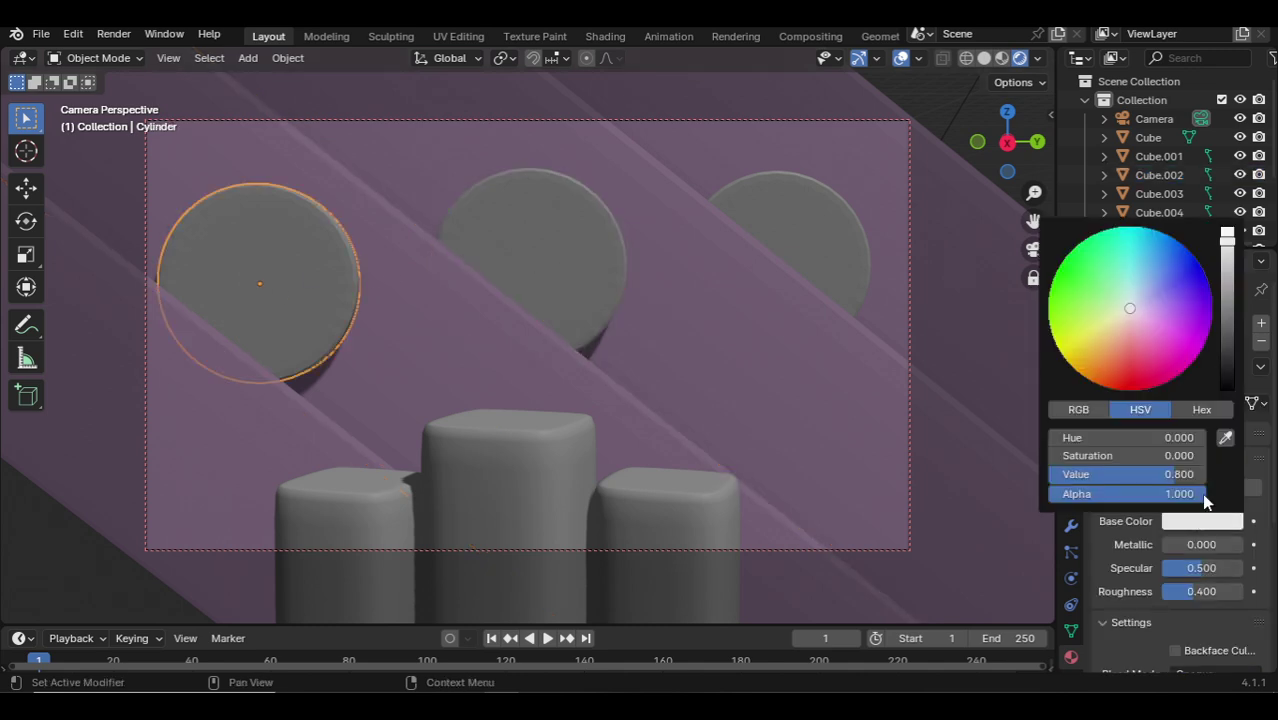
pyautogui.click(1227, 234)
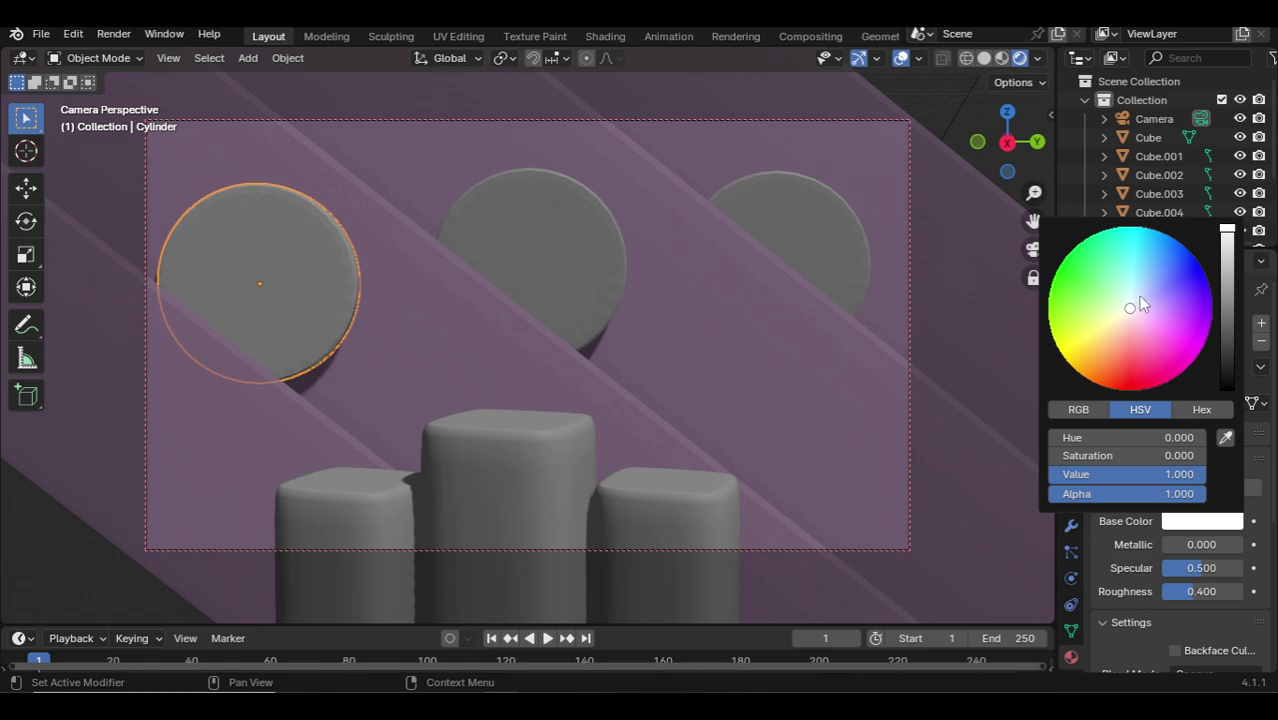
pyautogui.moveTo(1140, 299); pyautogui.dragTo(1139, 294)
pyautogui.click(1147, 285)
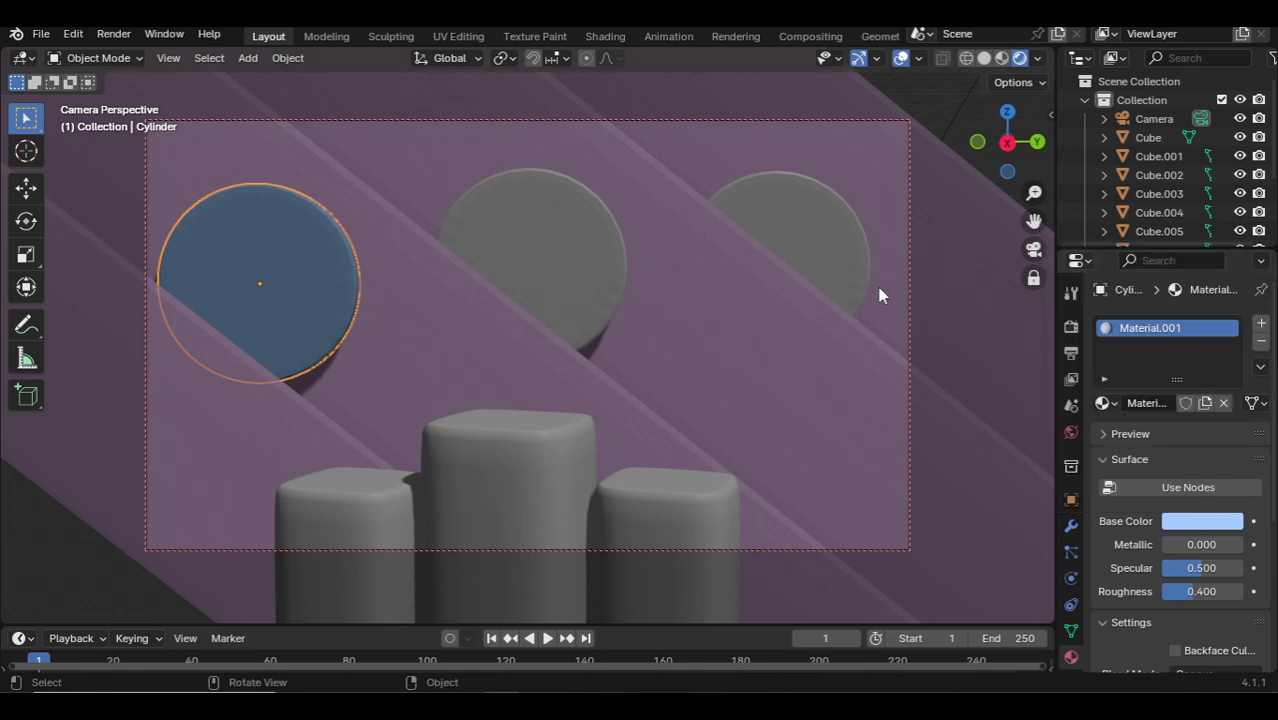
pyautogui.click(644, 262)
# Give the middle disc a new node-free material coloured blue-purple.
pyautogui.click(571, 260)
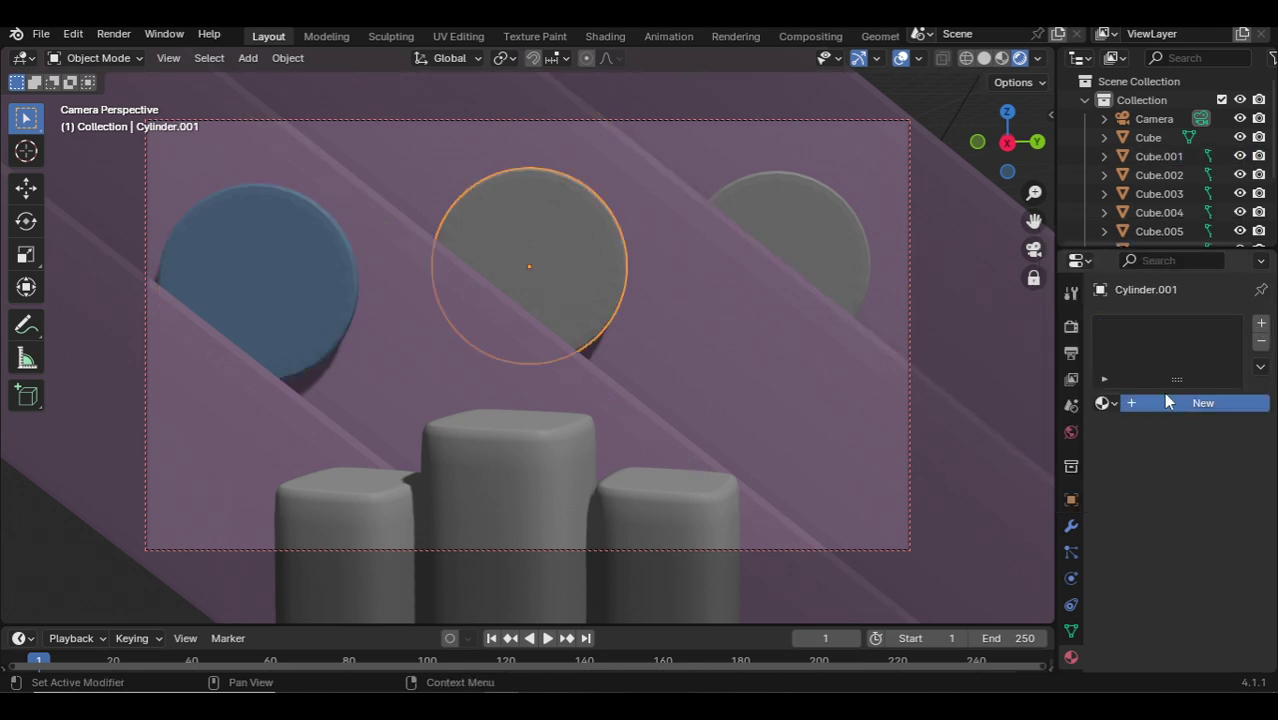
pyautogui.click(1163, 400)
pyautogui.click(1178, 490)
pyautogui.click(1181, 521)
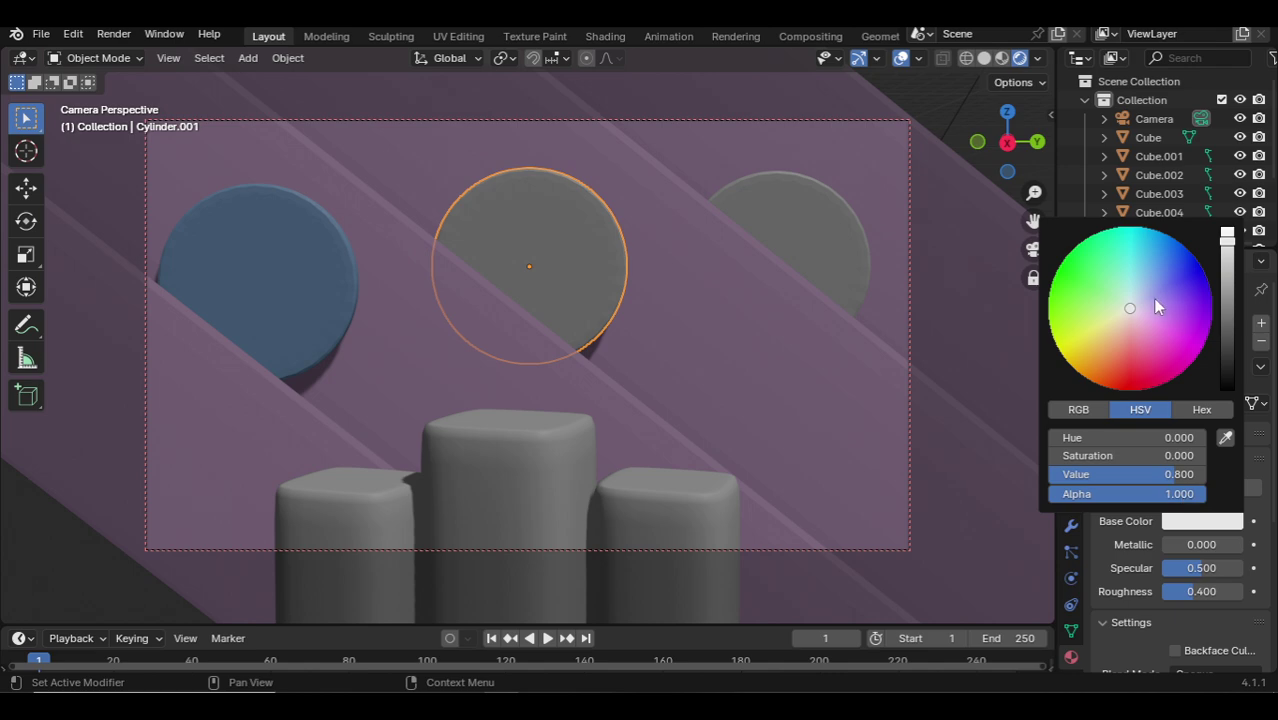
pyautogui.click(1157, 307)
# Give the right disc a new node-free material coloured blue.
pyautogui.click(844, 224)
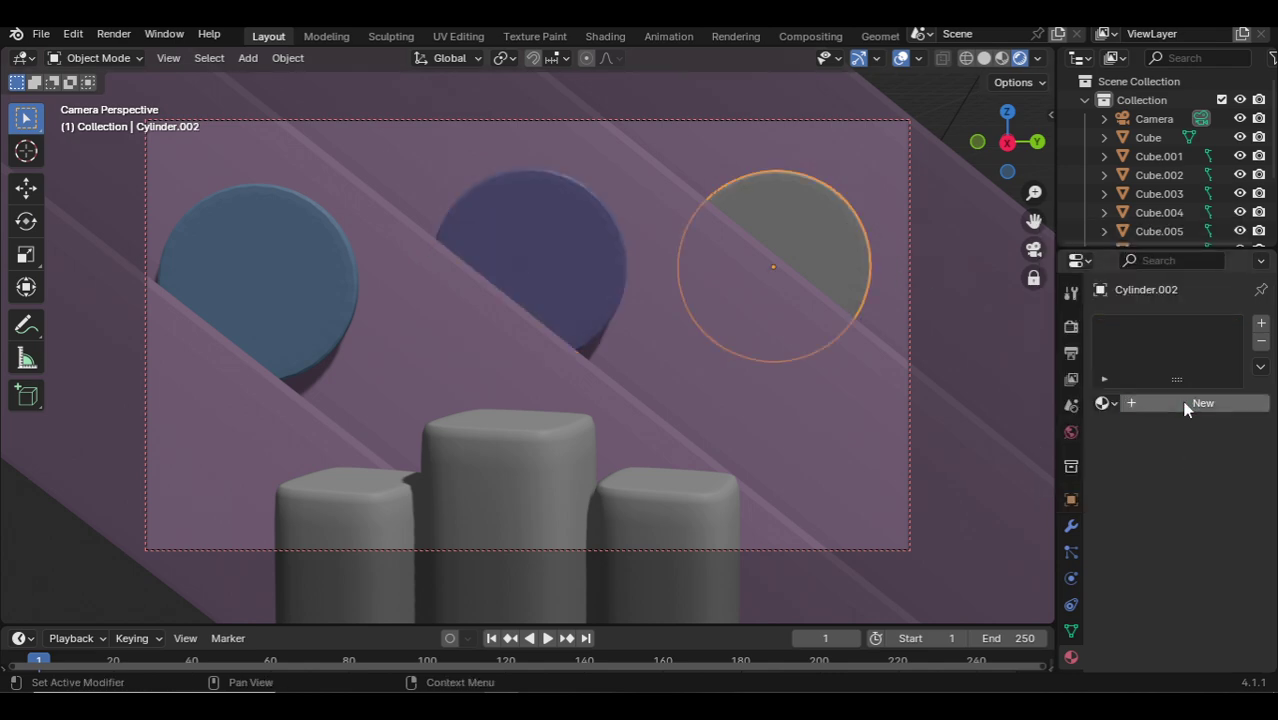
pyautogui.click(1186, 405)
pyautogui.click(1208, 489)
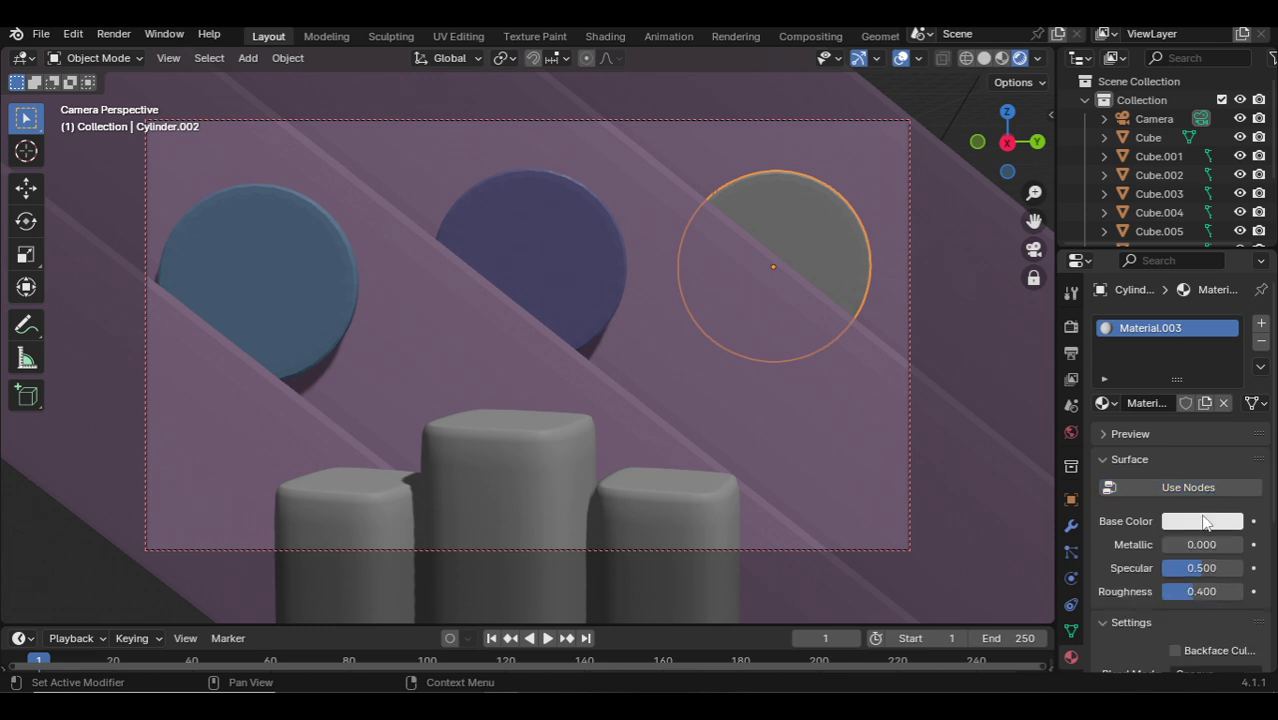
pyautogui.click(1205, 521)
pyautogui.click(1152, 281)
# Select all three pedestals and give them one new node-free, full-brightness pink-mauve material.
pyautogui.click(705, 523)
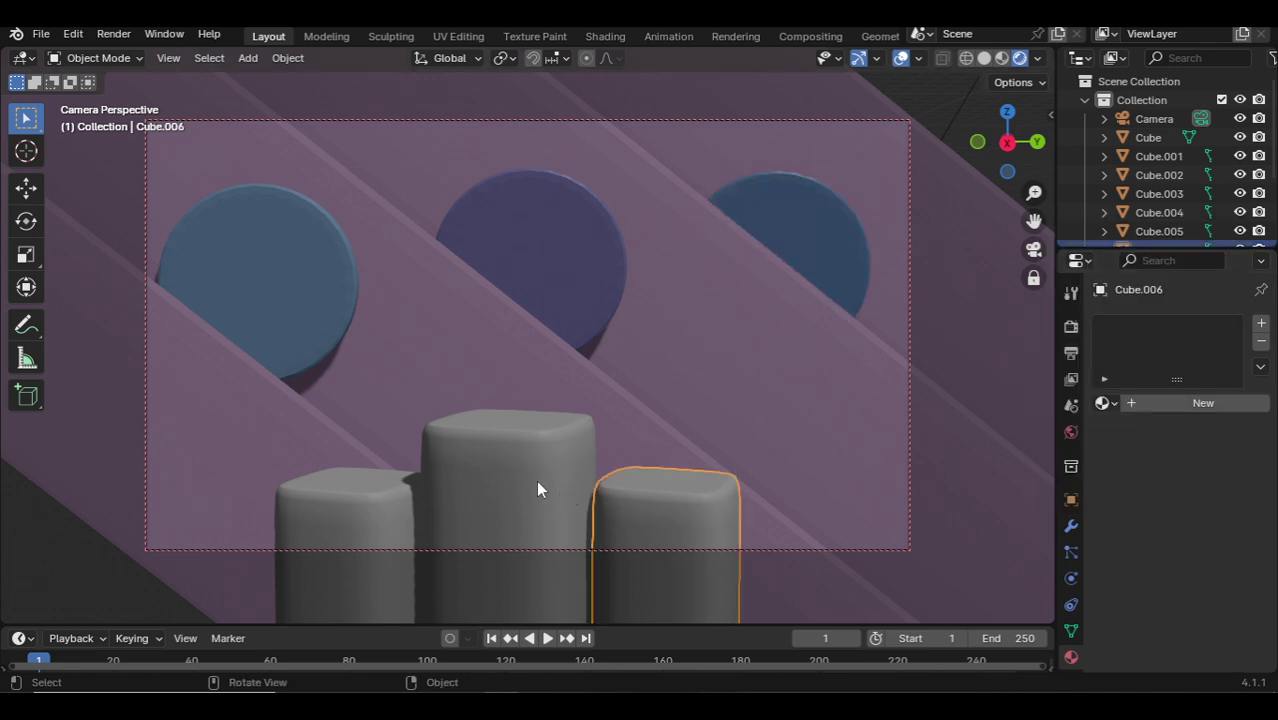
pyautogui.keyDown('shift'); pyautogui.click(502, 476); pyautogui.keyUp('shift')
pyautogui.keyDown('shift'); pyautogui.click(362, 491); pyautogui.keyUp('shift')
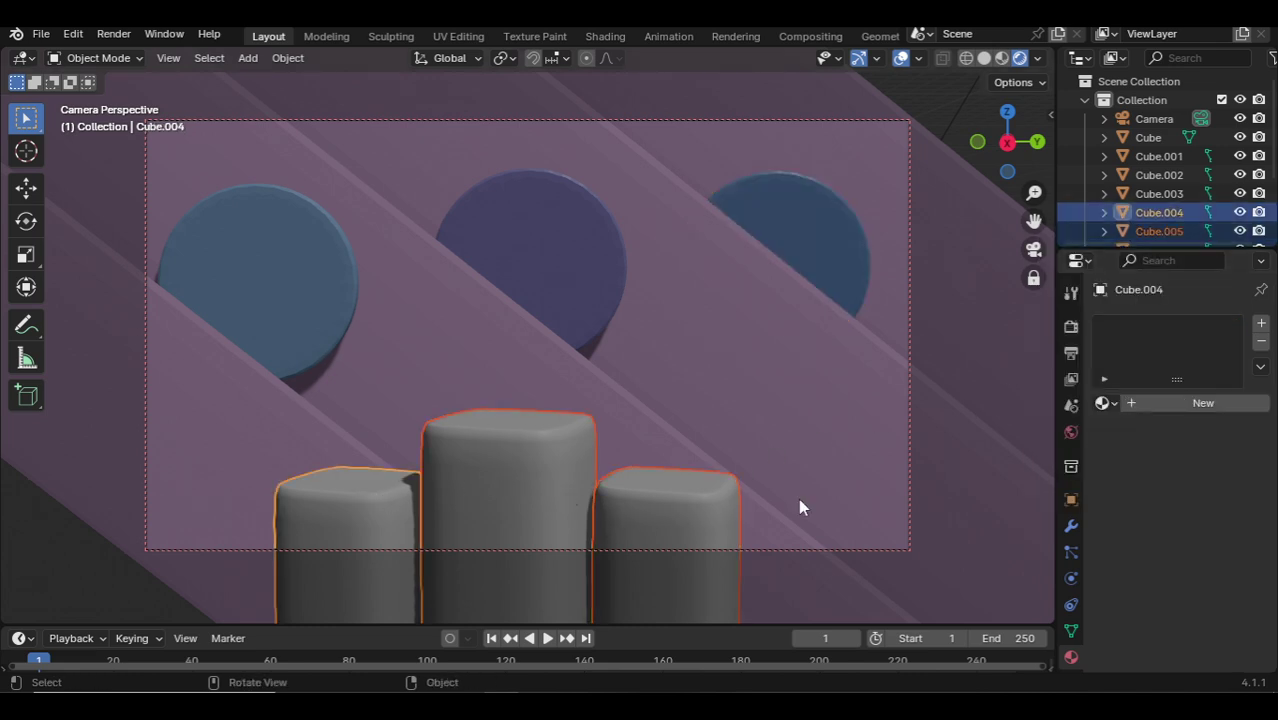
pyautogui.click(1203, 402)
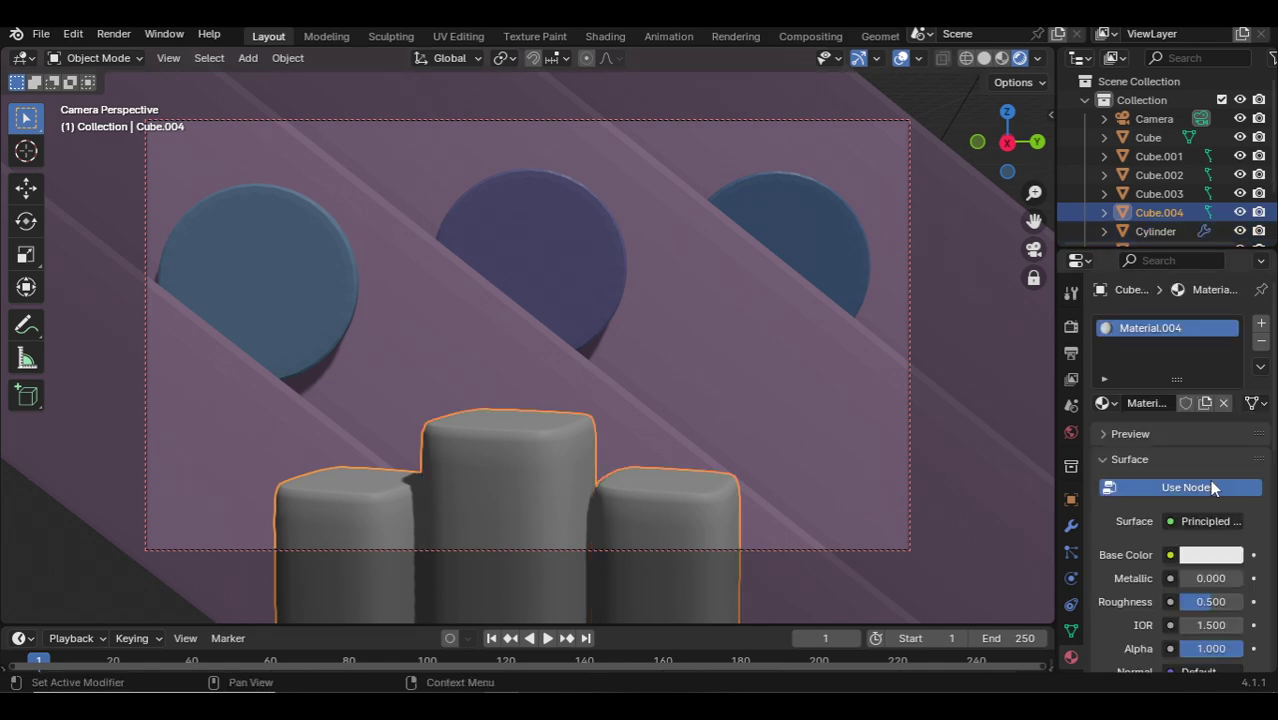
pyautogui.click(1207, 486)
pyautogui.click(1207, 521)
pyautogui.click(1148, 326)
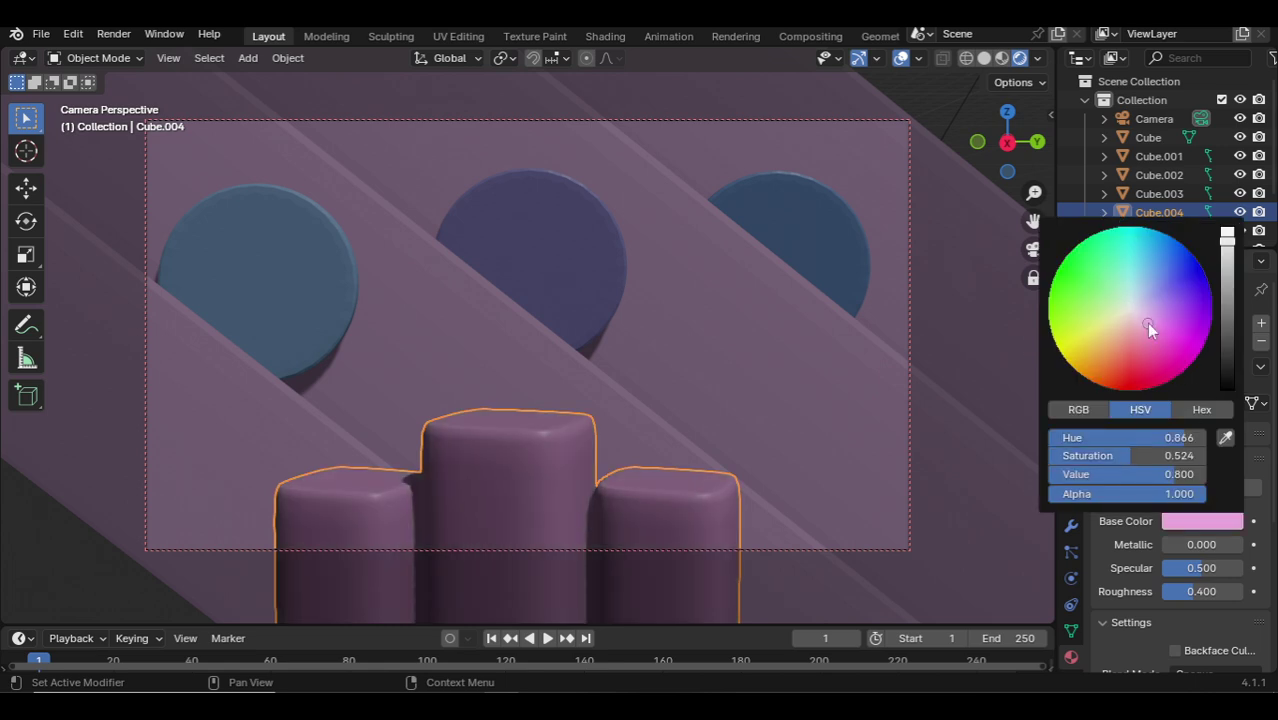
pyautogui.click(1141, 330)
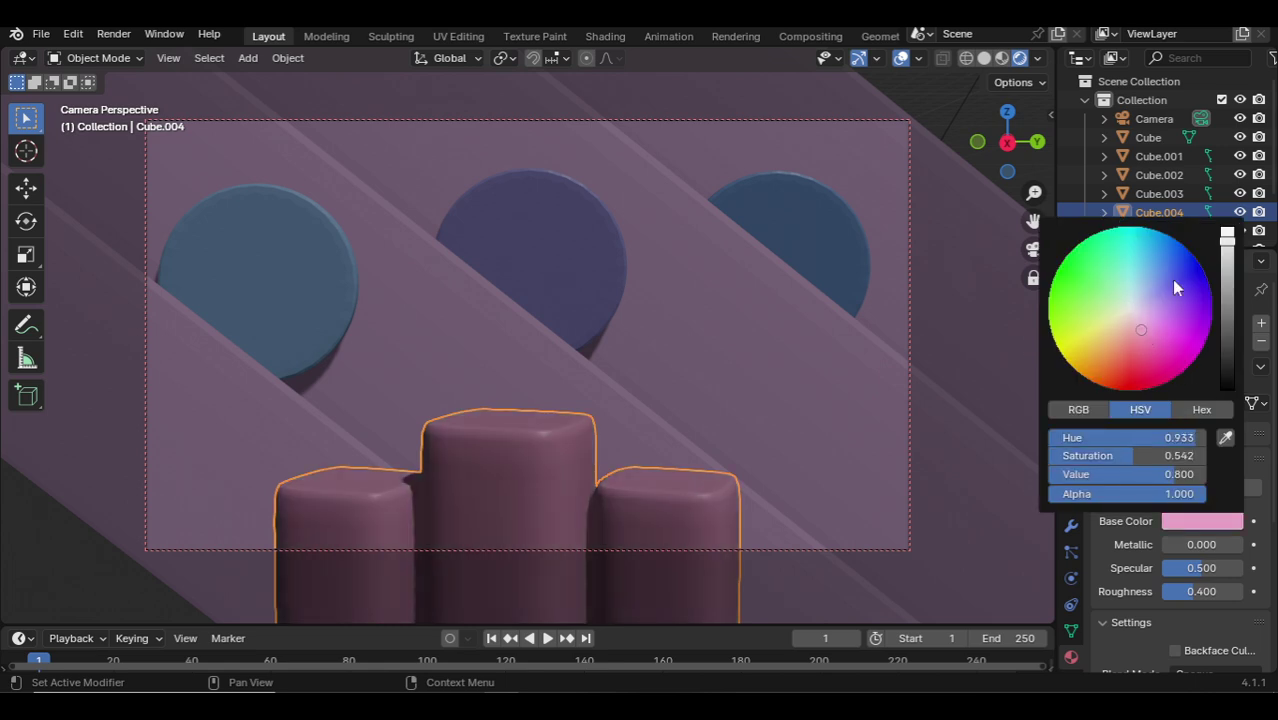
pyautogui.click(1226, 232)
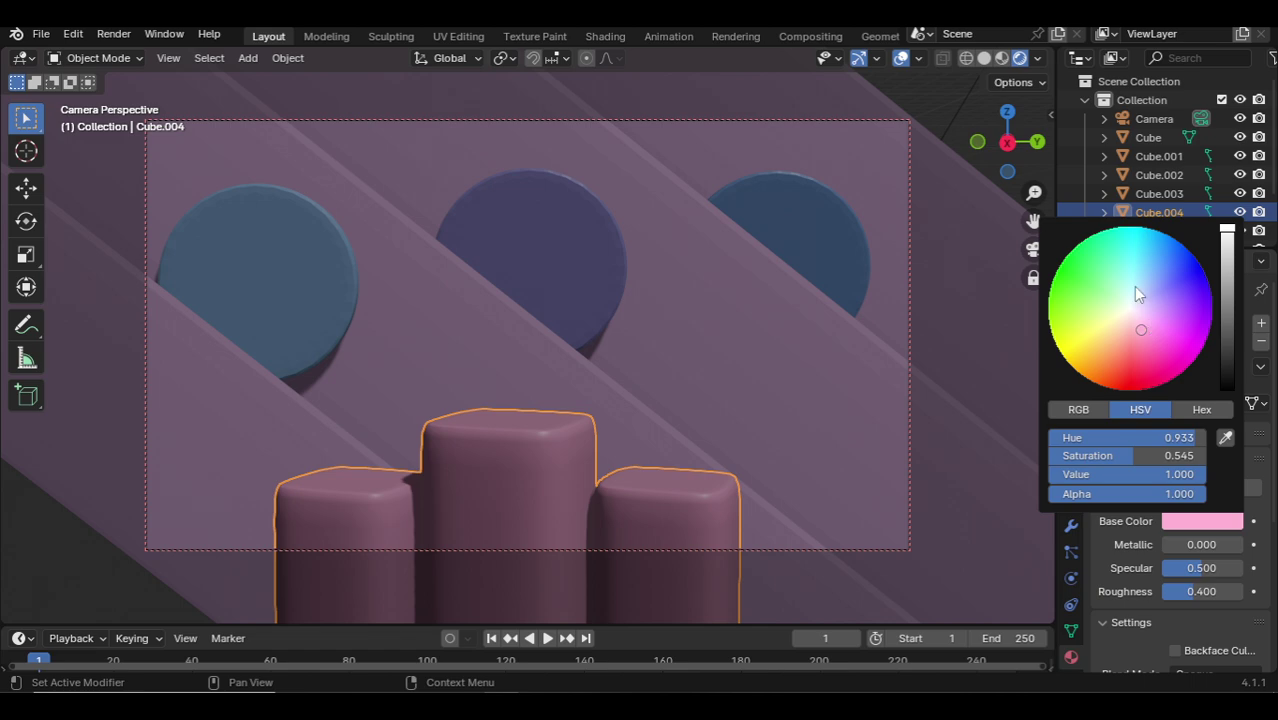
pyautogui.click(969, 197)
pyautogui.moveTo(969, 197); pyautogui.dragTo(860, 318, button='middle')
# From front view, add an Area light and move it above the scene.
pyautogui.press('KP_1')
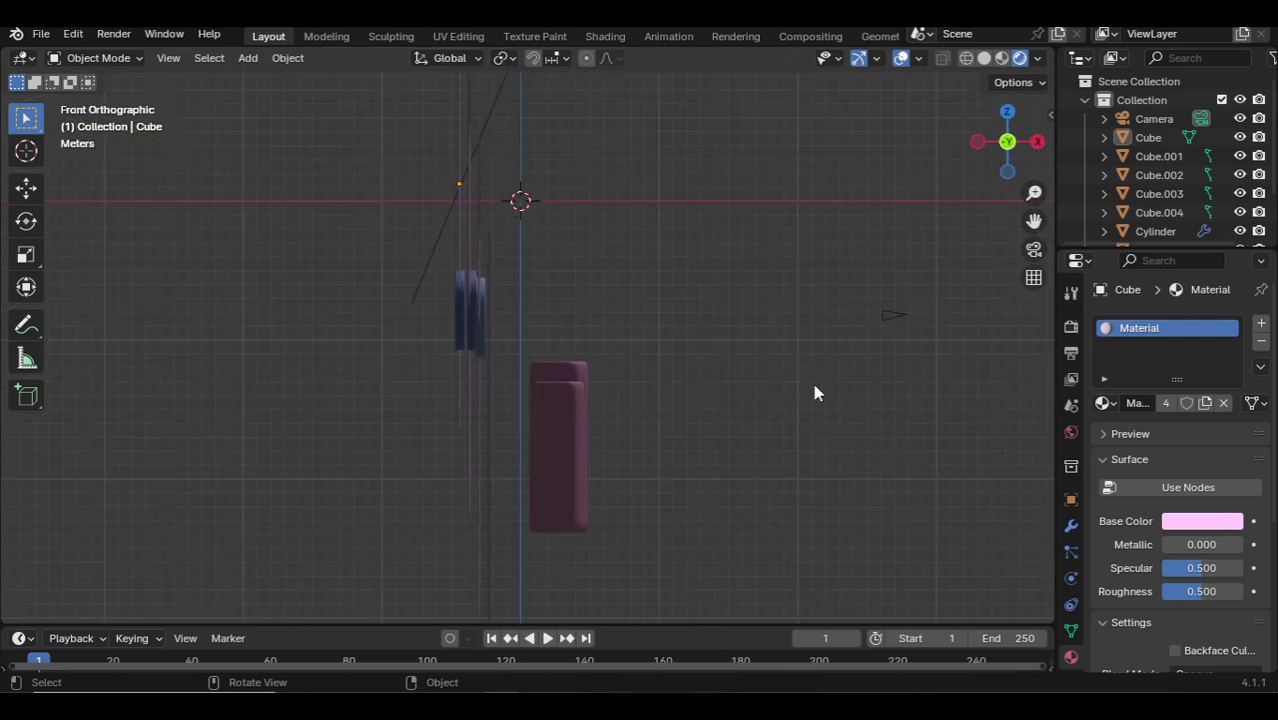
pyautogui.hotkey('shift', 'a')
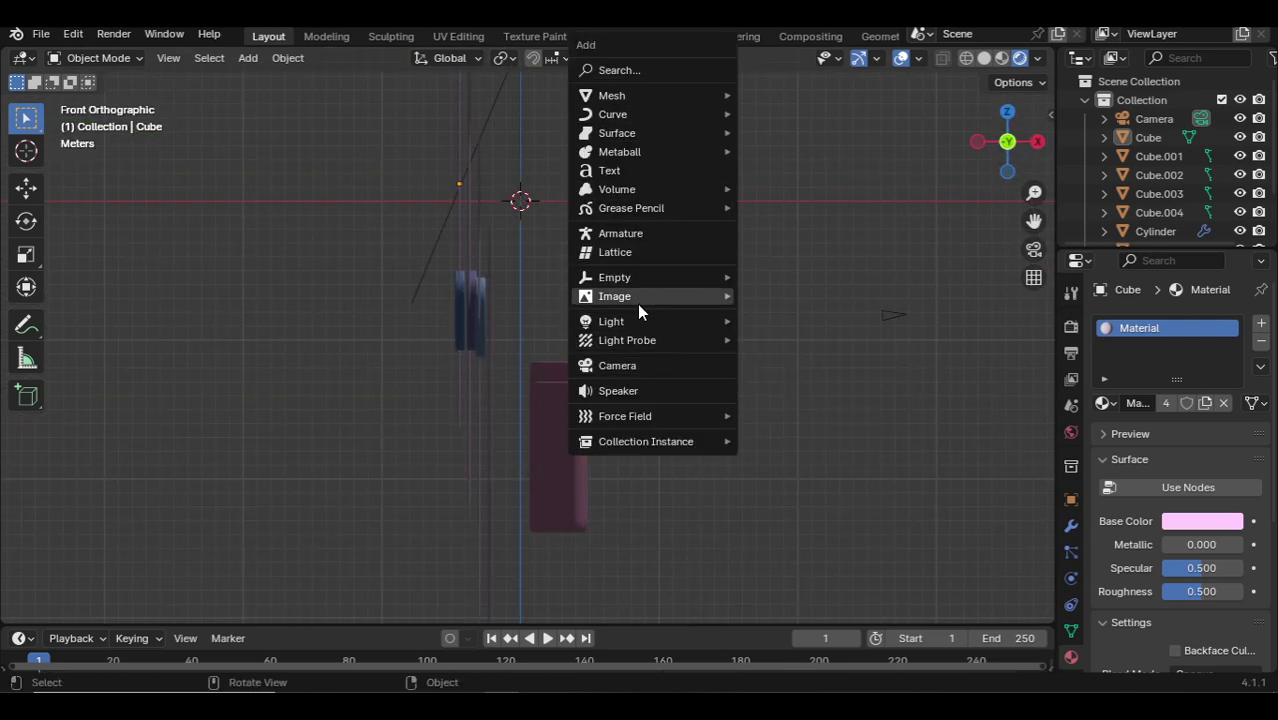
pyautogui.moveTo(611, 321)
pyautogui.click(790, 382)
pyautogui.press('g')
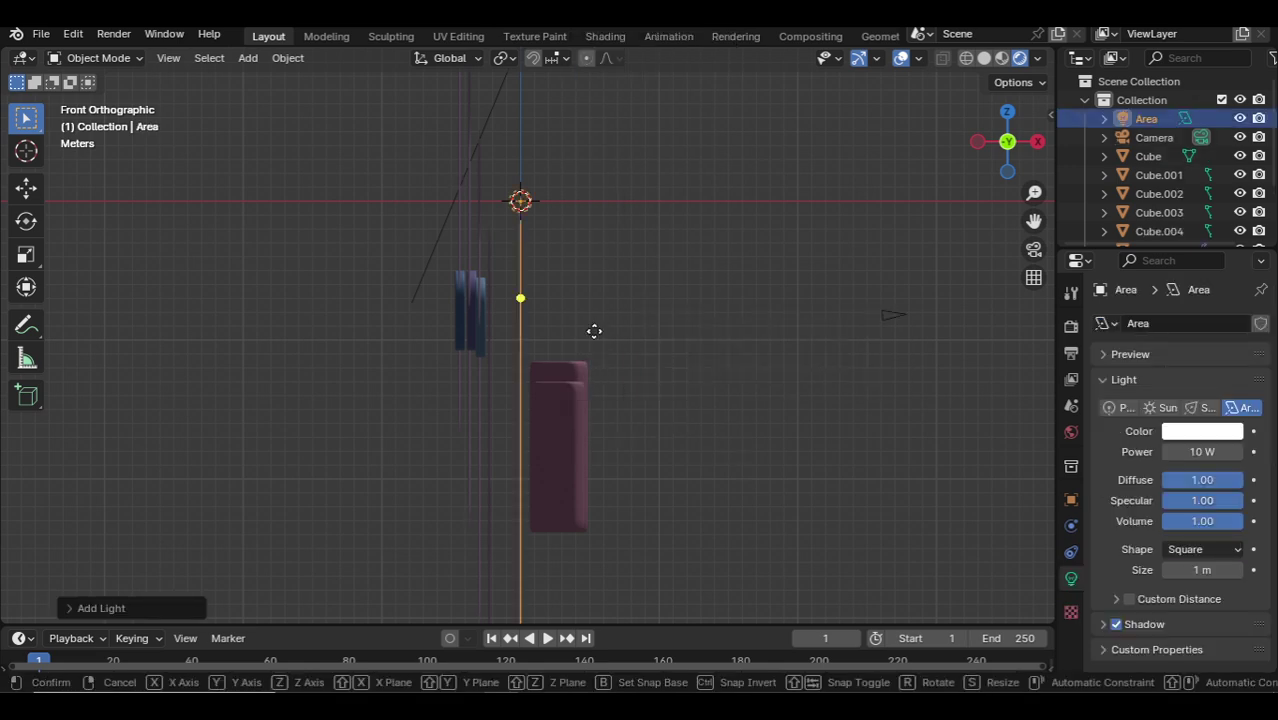
pyautogui.click(559, 317)
pyautogui.scroll(-3, 562, 280)
# Scale the area light wider and tilt it about 27°, then check it through the camera.
pyautogui.press('s')
pyautogui.rightClick(181, 349)
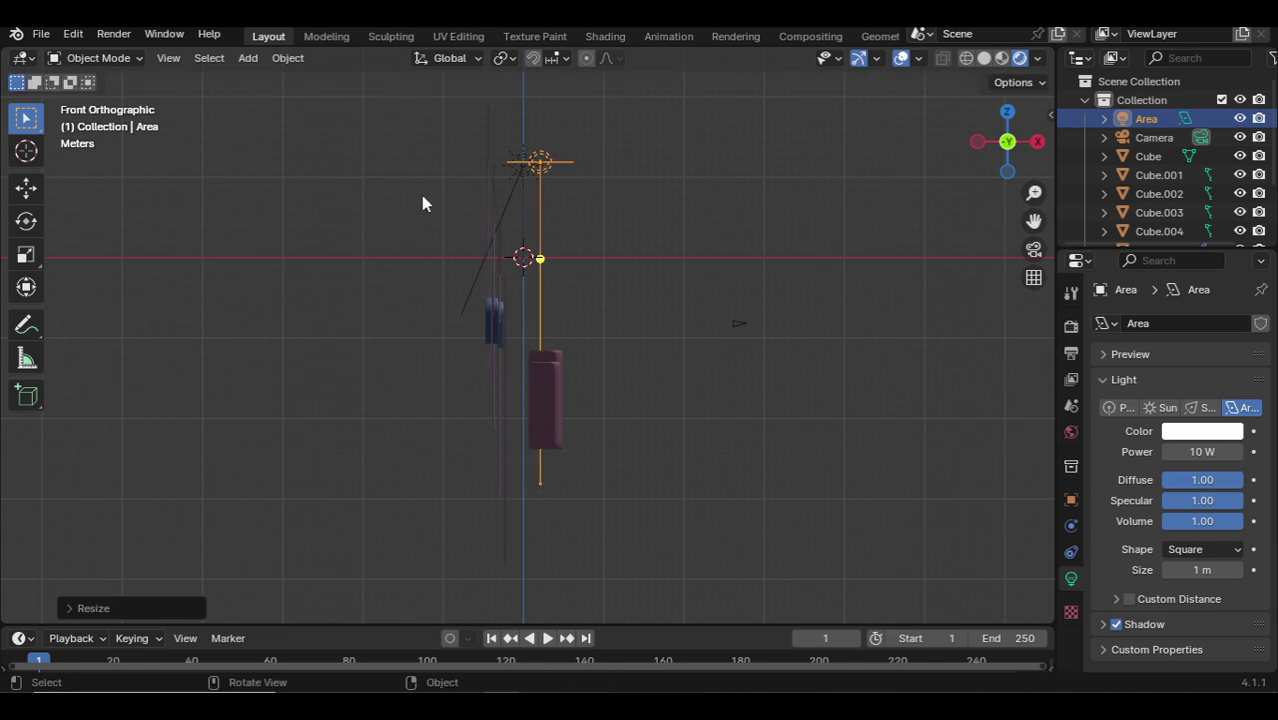
pyautogui.press('s')
pyautogui.click(129, 394)
pyautogui.hotkey('ctrl', 'z')
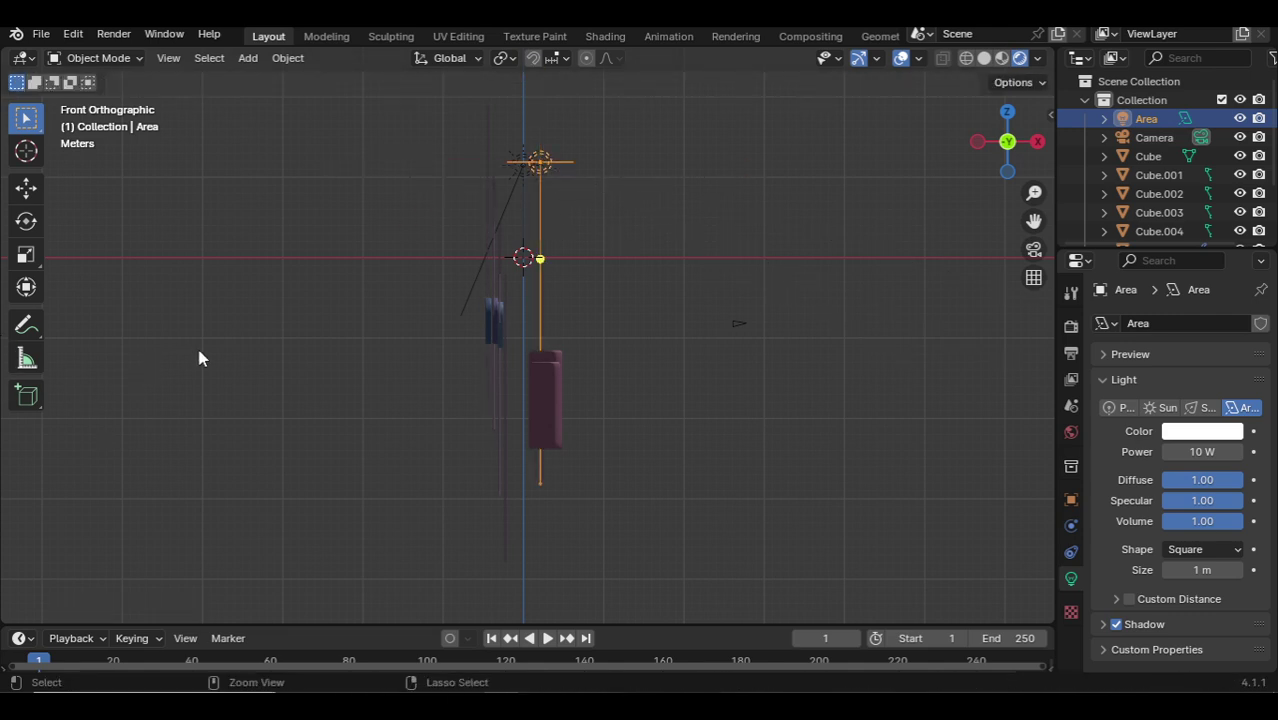
pyautogui.press('s')
pyautogui.click(970, 442)
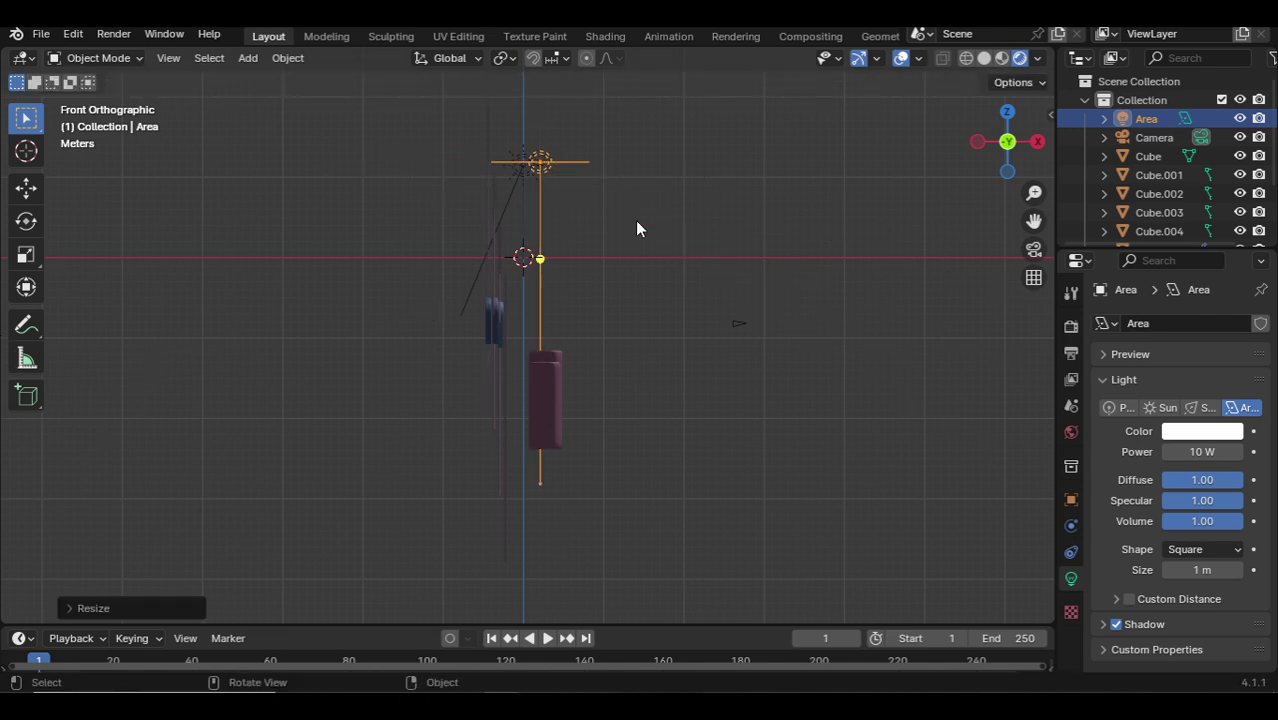
pyautogui.press('s')
pyautogui.click(634, 222)
pyautogui.press('r')
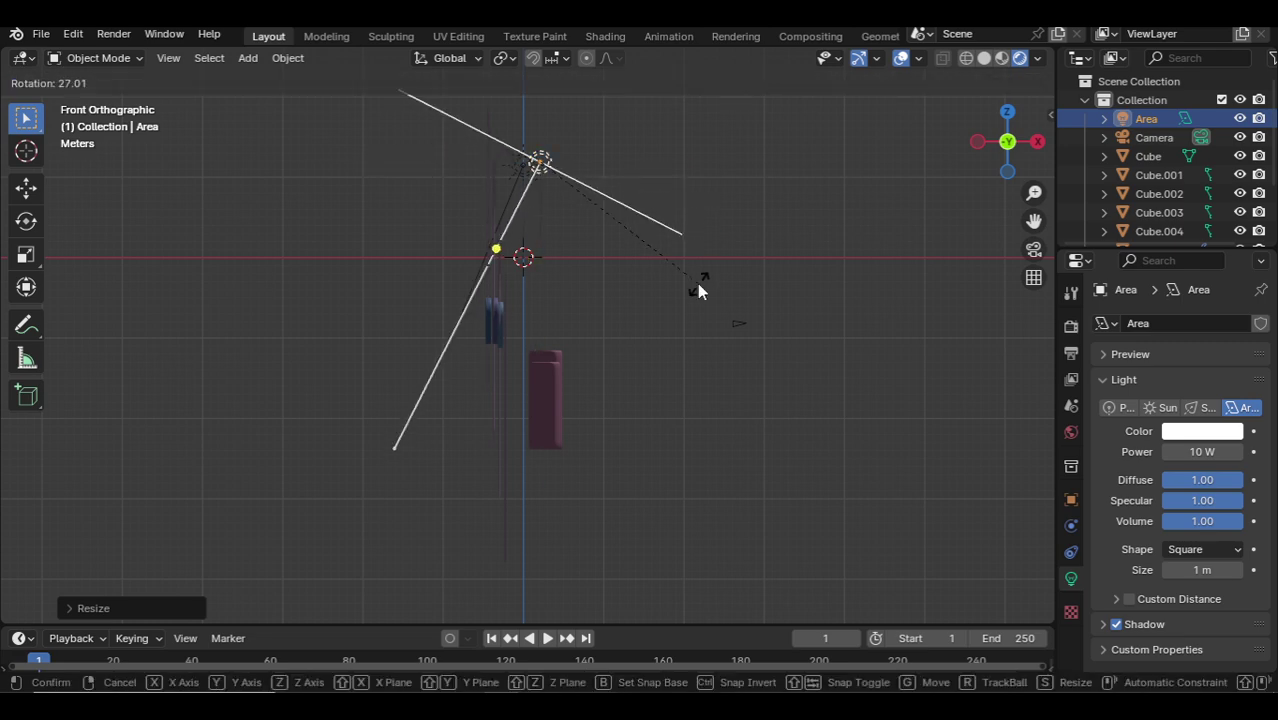
pyautogui.click(697, 283)
pyautogui.moveTo(492, 329); pyautogui.dragTo(357, 302, button='middle')
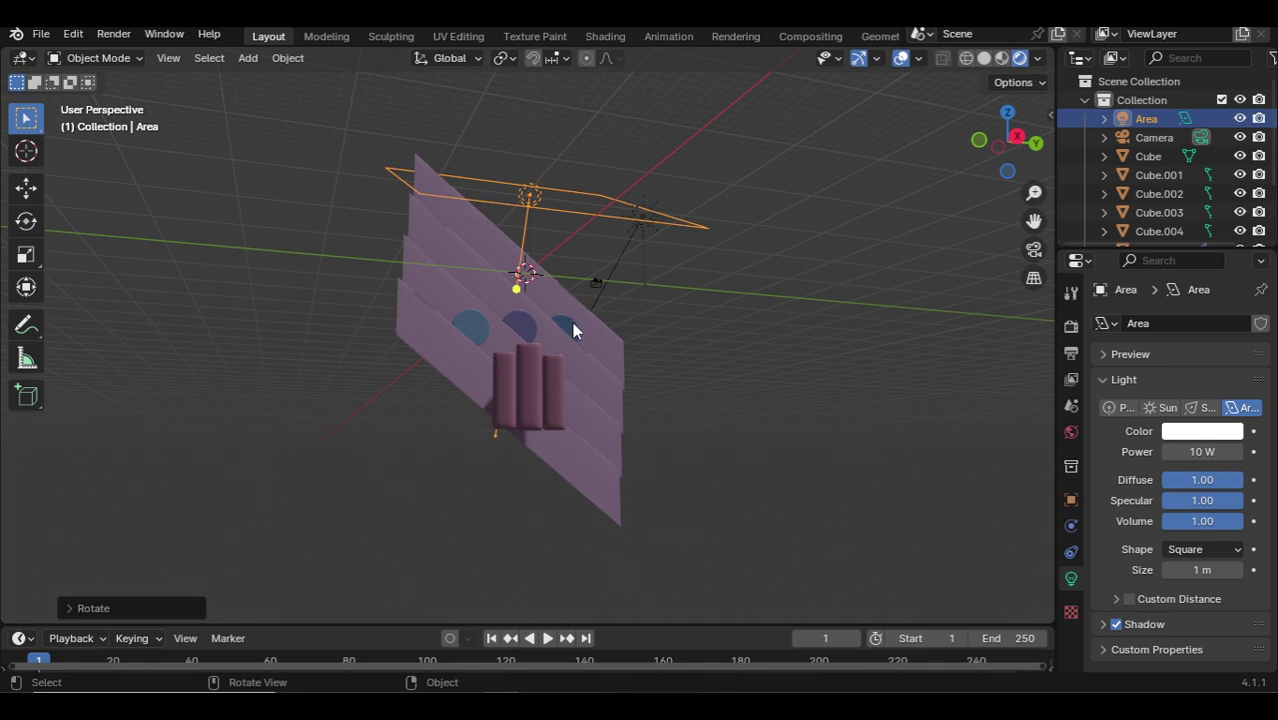
pyautogui.press('KP_0')
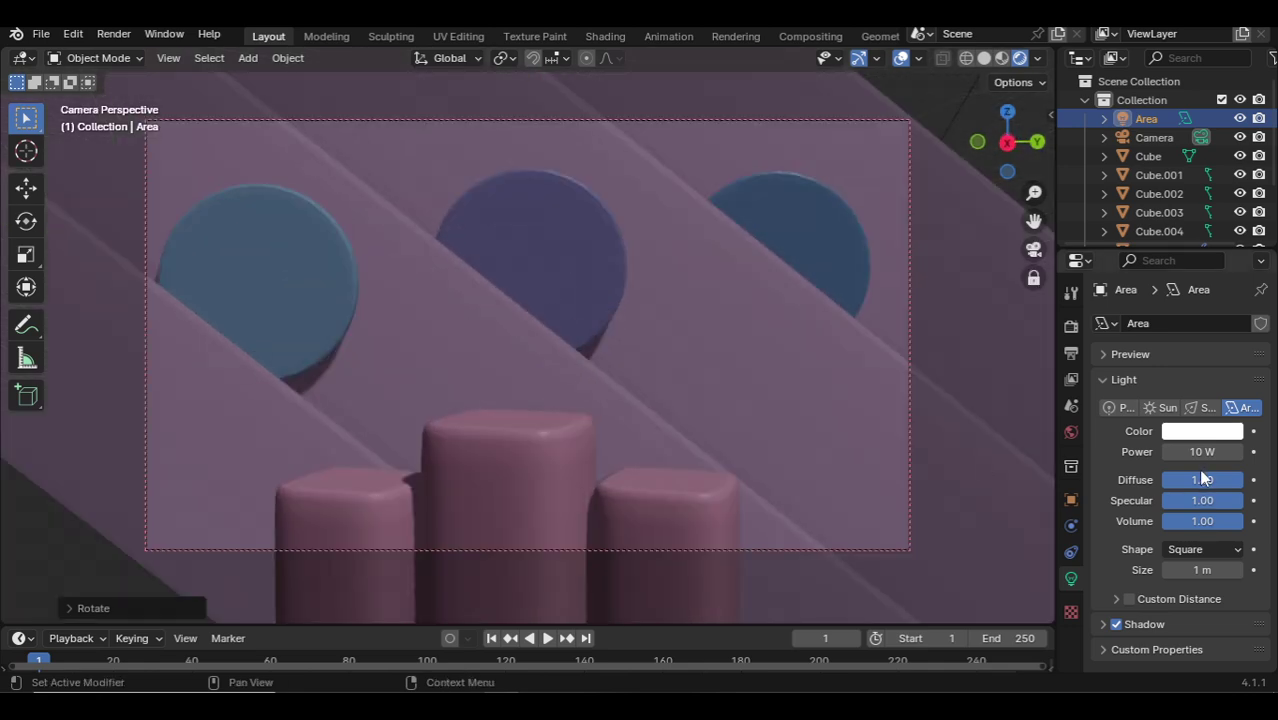
# Set the area light's power to 2000 W after trying 500, 5000 and 4000 W.
pyautogui.click(1195, 451)
pyautogui.write('500')
pyautogui.press('Return')
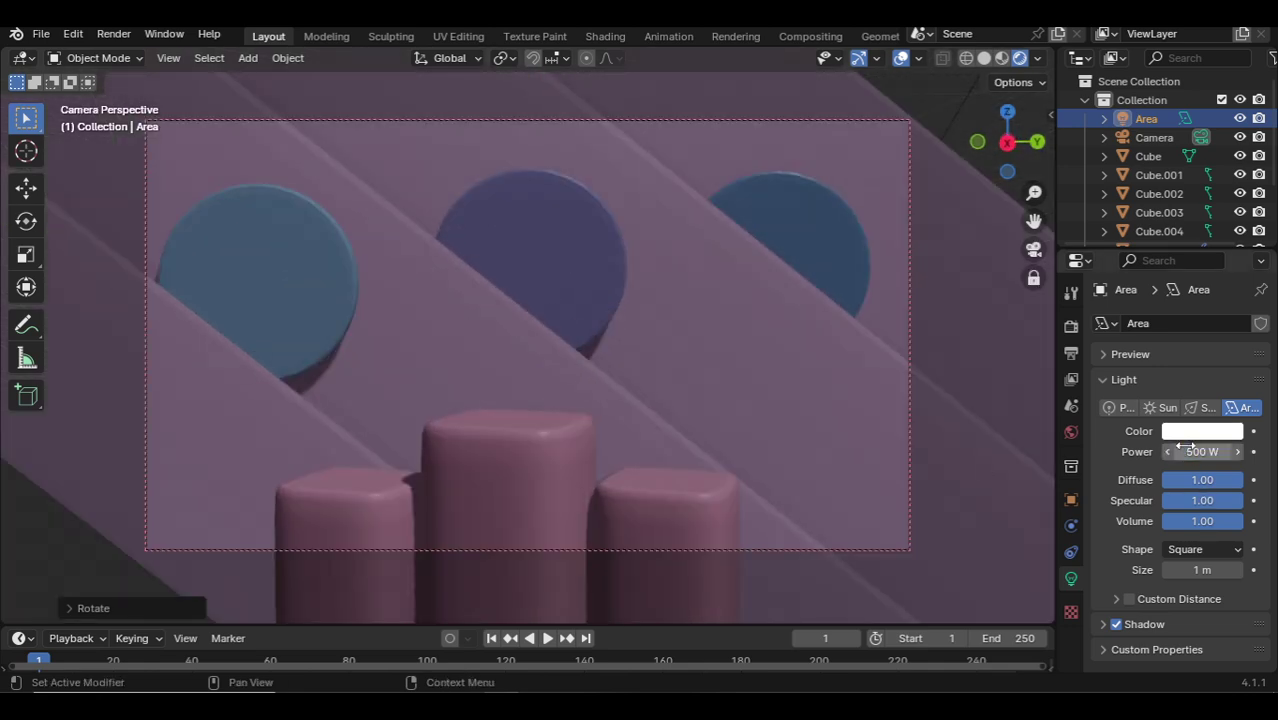
pyautogui.click(1179, 452)
pyautogui.write('5000')
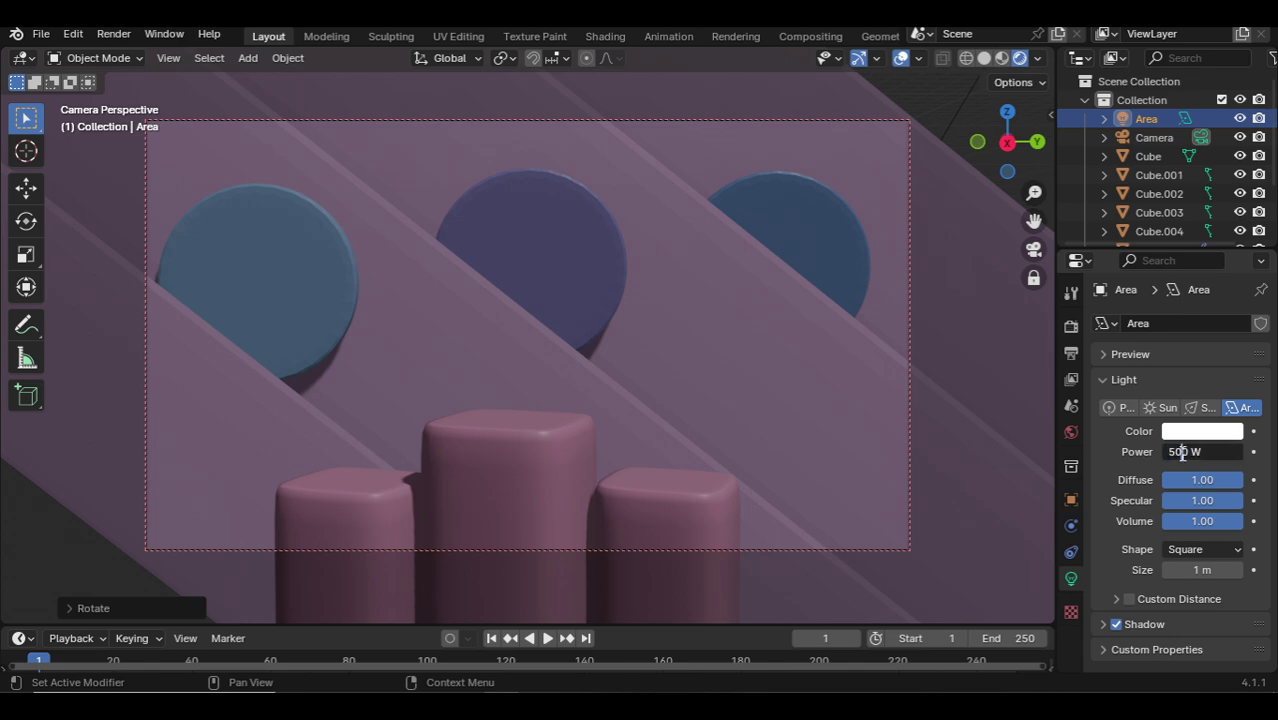
pyautogui.press('Return')
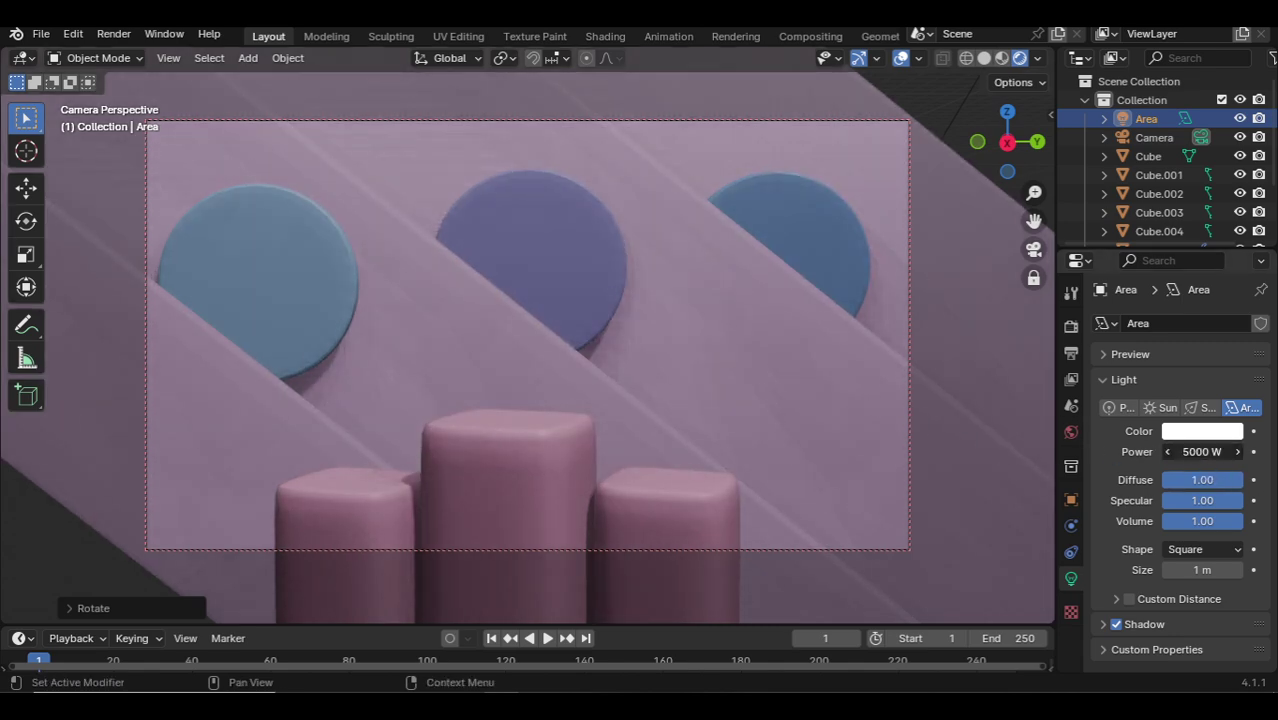
pyautogui.click(1220, 451)
pyautogui.press('Home')
pyautogui.press('Delete')
pyautogui.write('4')
pyautogui.press('Return')
pyautogui.click(1163, 452)
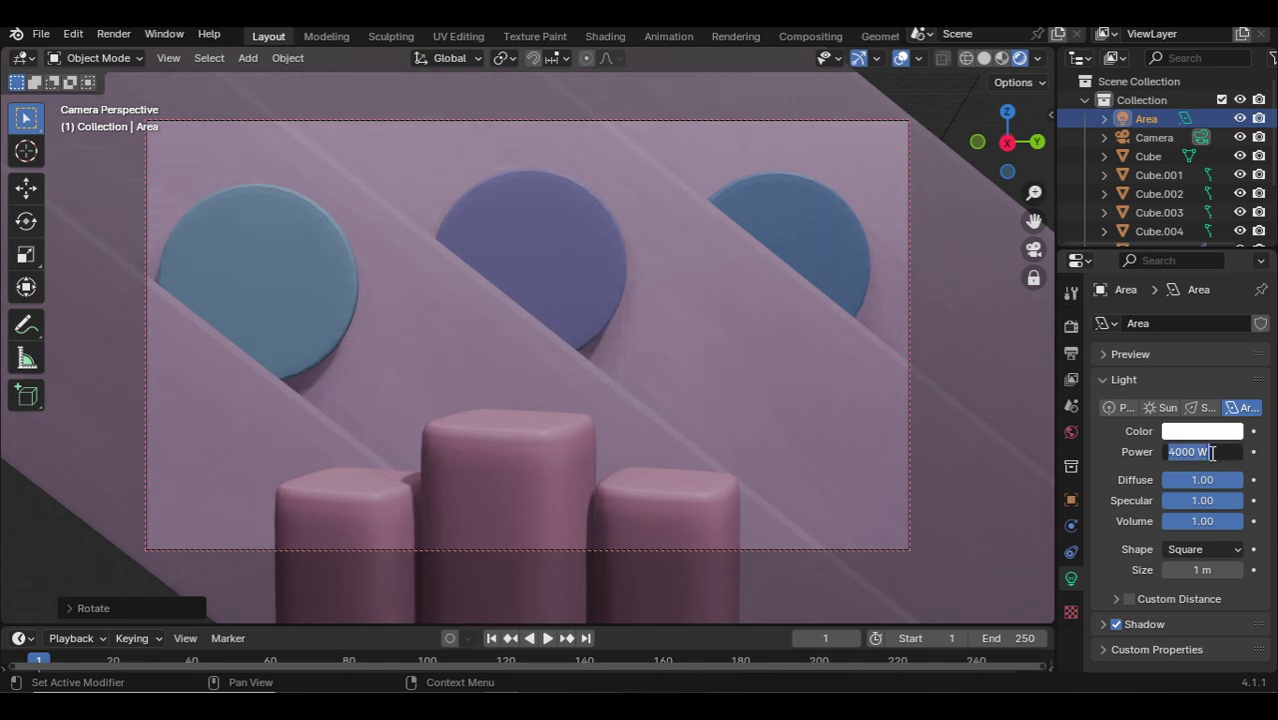
pyautogui.press('Home')
pyautogui.press('Delete')
pyautogui.write('2')
pyautogui.press('Return')
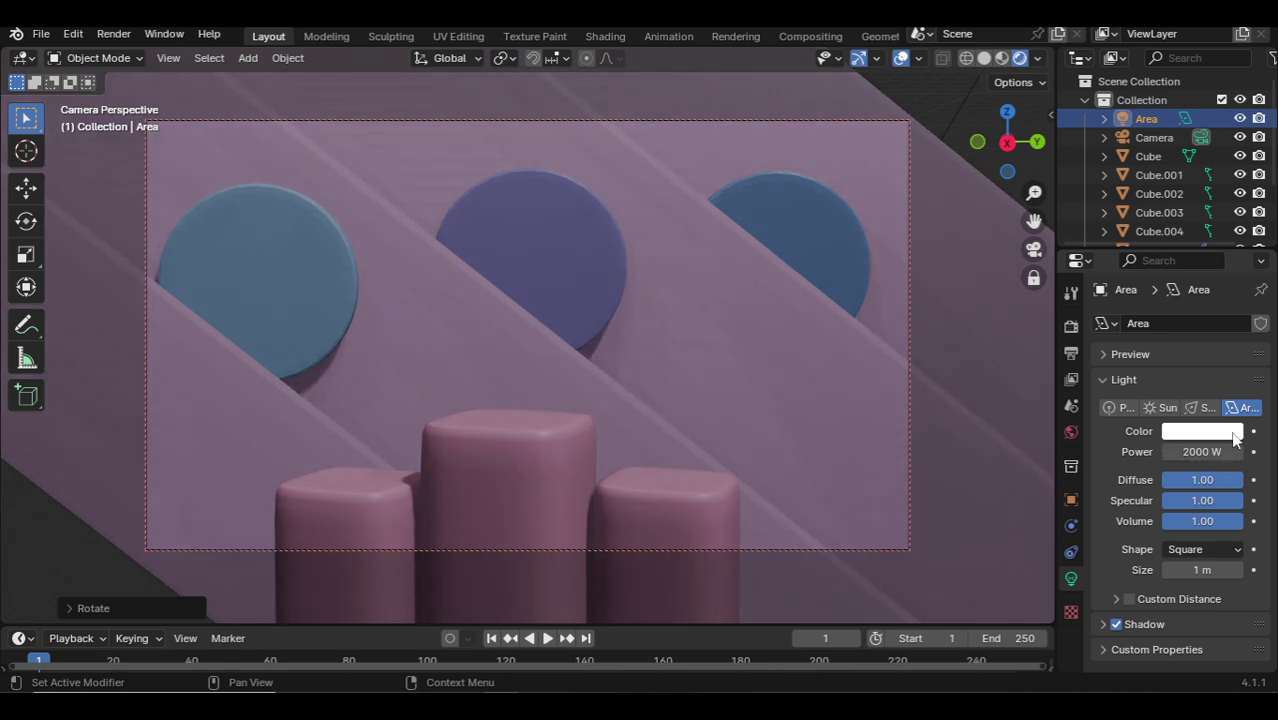
# Add a second material slot with a new pale blue-white material to panel Cube.001.
pyautogui.click(581, 246)
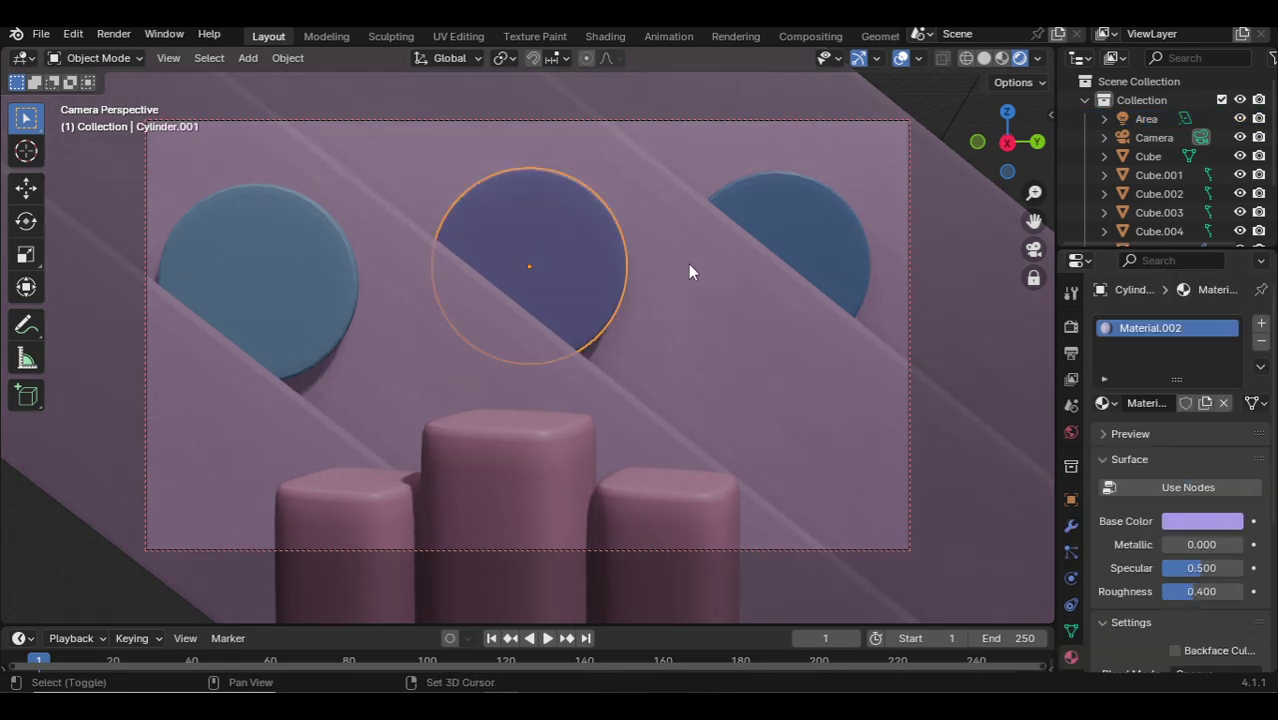
pyautogui.keyDown('shift'); pyautogui.click(688, 264); pyautogui.keyUp('shift')
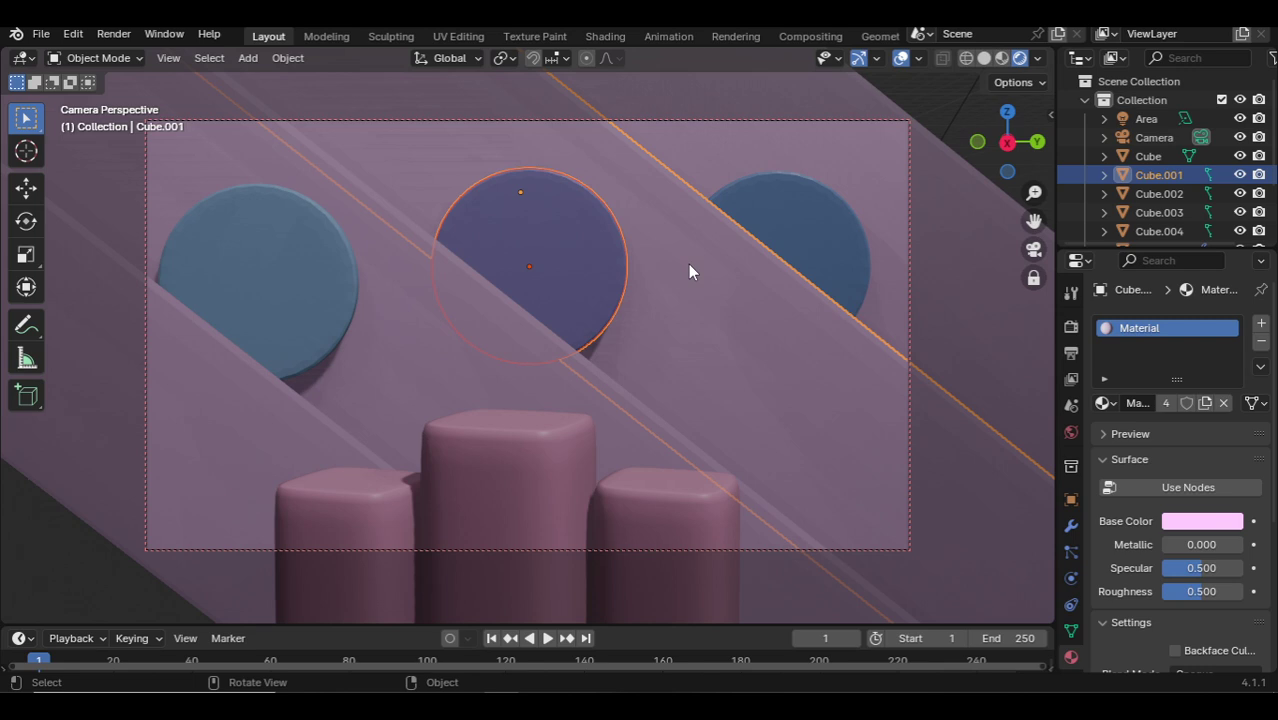
pyautogui.click(1261, 323)
pyautogui.click(1164, 439)
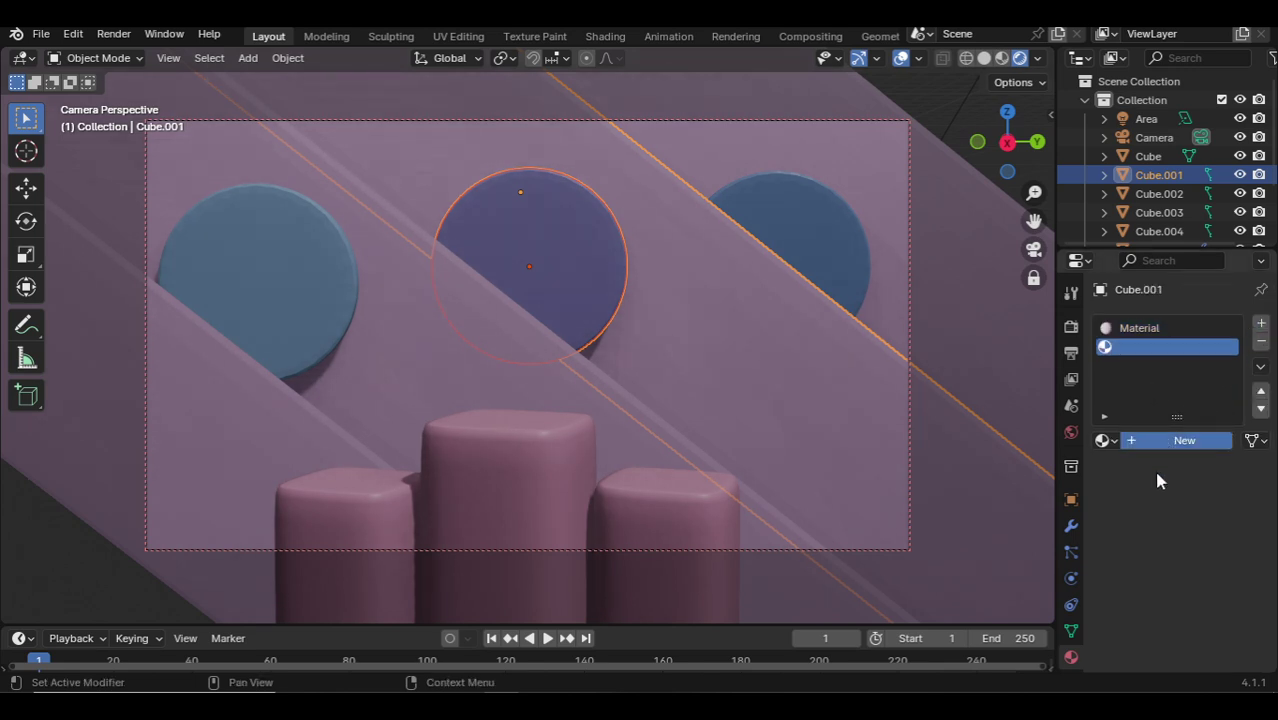
pyautogui.scroll(-1, 1171, 528)
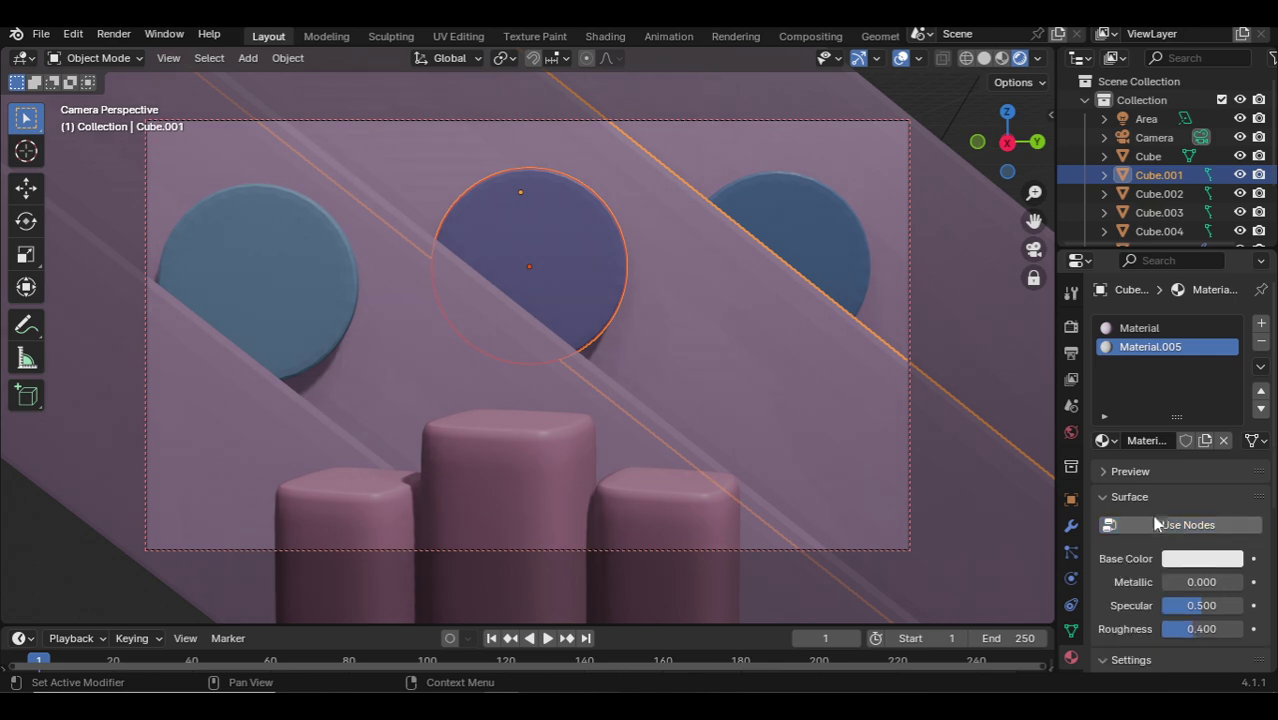
pyautogui.click(1186, 559)
pyautogui.moveTo(1155, 413)
pyautogui.mouseDown()
pyautogui.moveTo(1132, 342)
pyautogui.moveTo(1132, 362)
pyautogui.mouseUp()
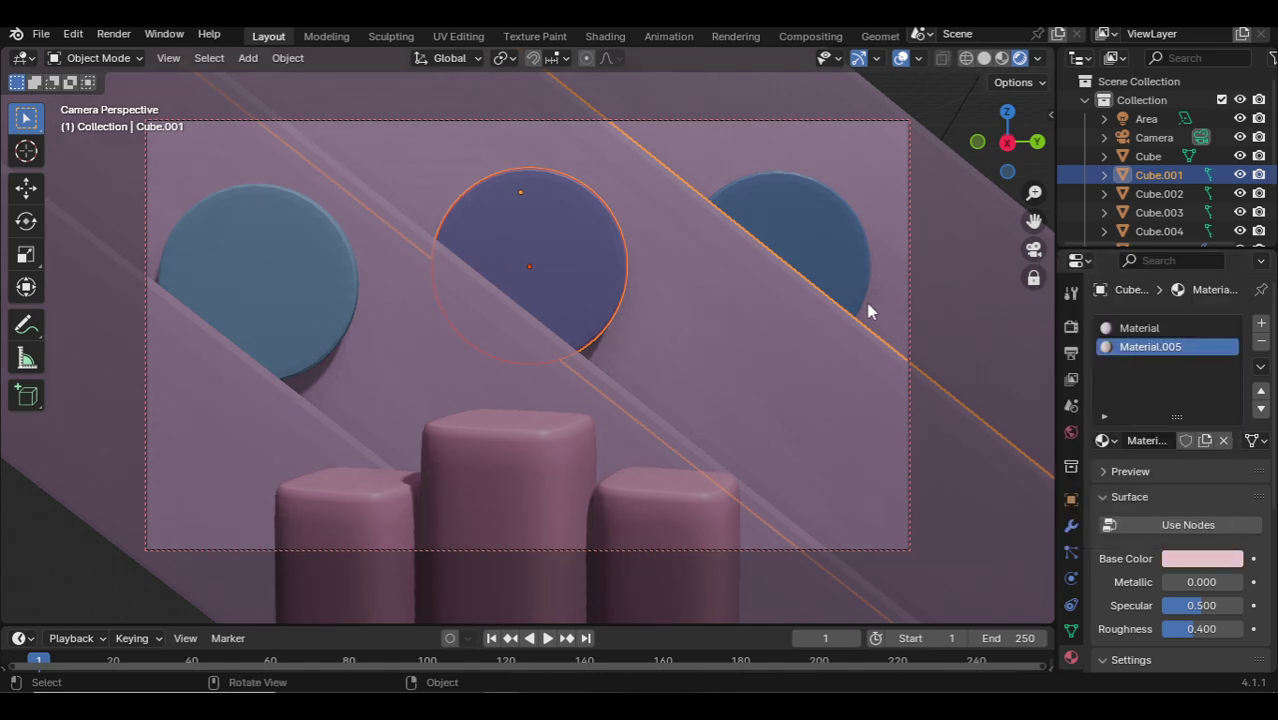
# Assign the new material to Cube.001's selected faces in Edit Mode and recolour it muted blue.
pyautogui.press('a')
pyautogui.click(812, 332)
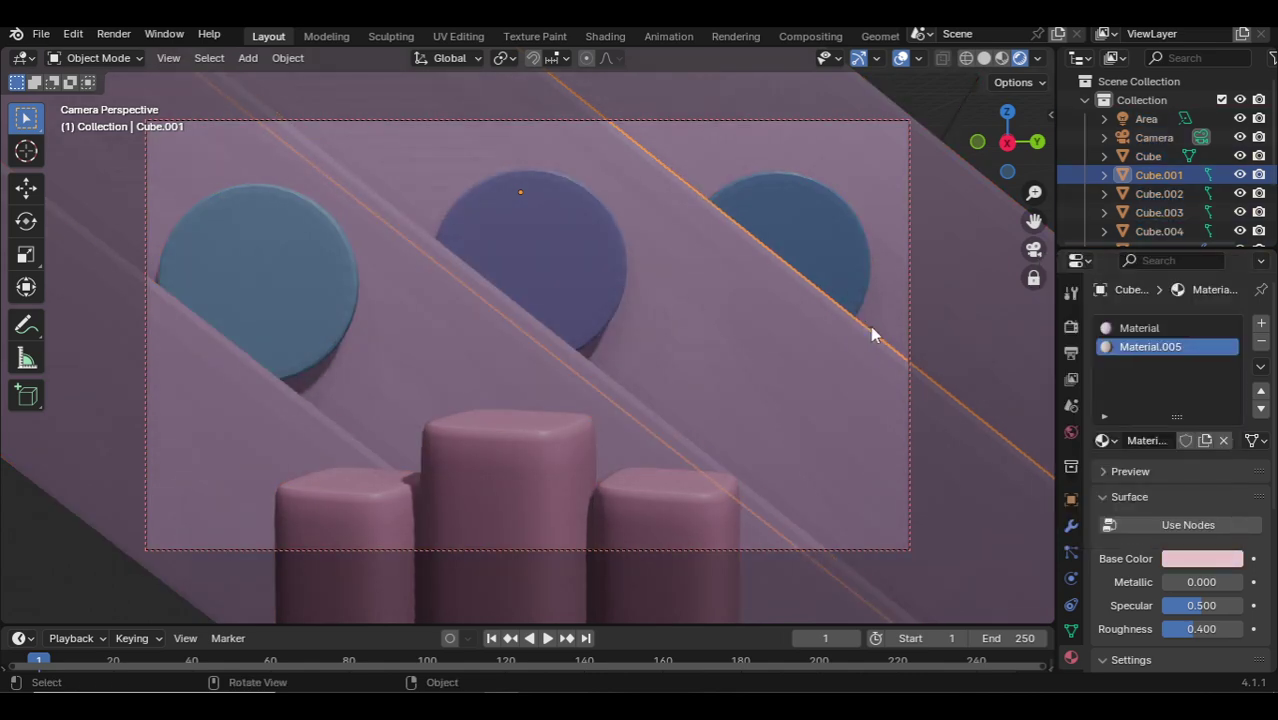
pyautogui.press('Tab')
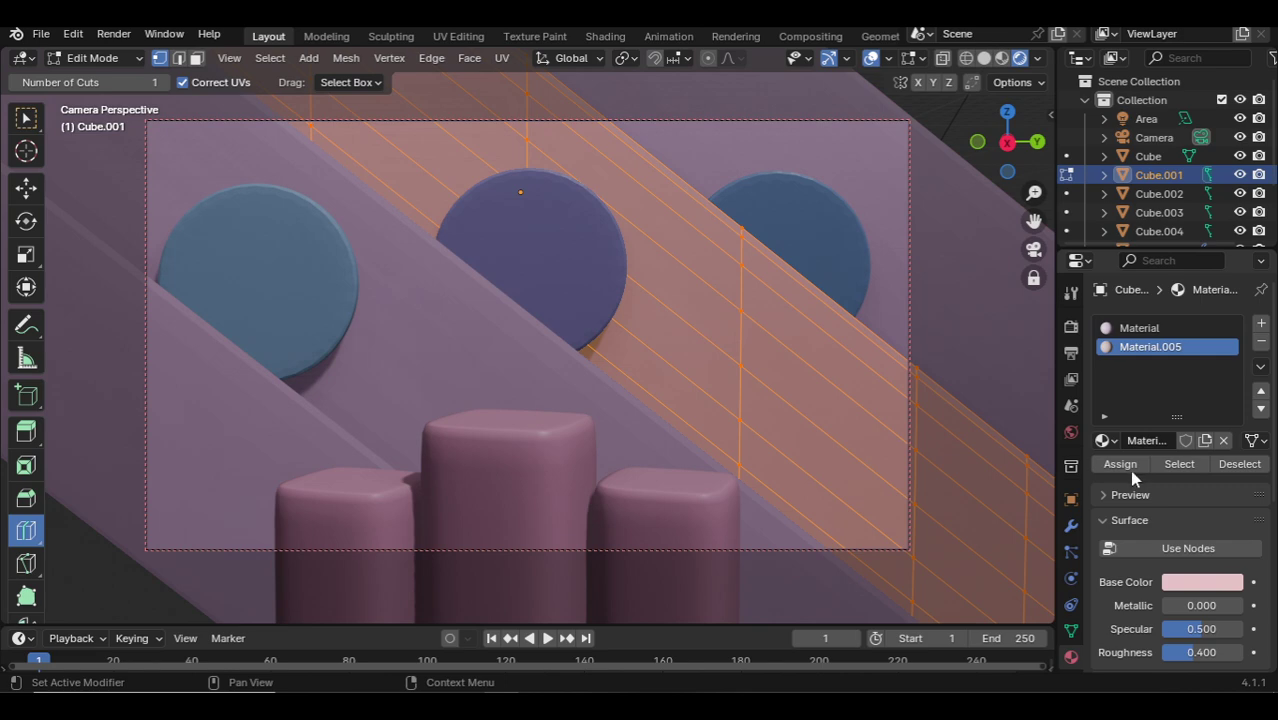
pyautogui.click(1127, 466)
pyautogui.press('Tab')
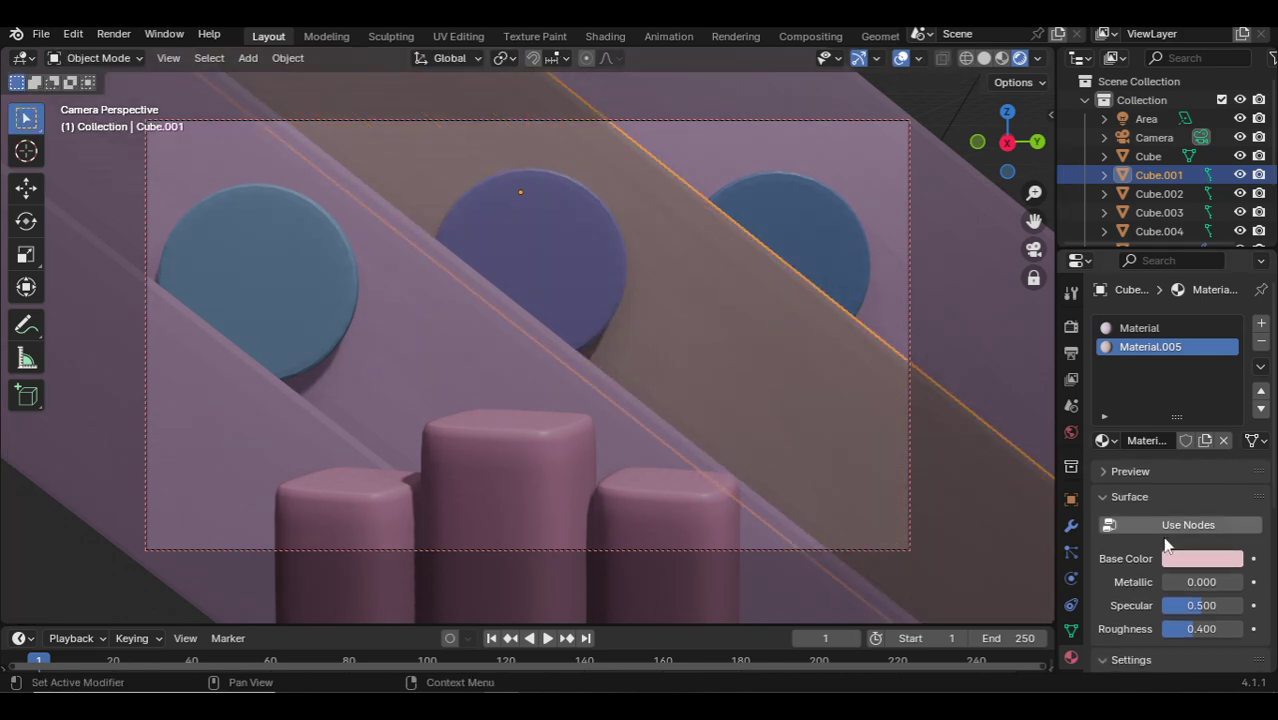
pyautogui.click(1205, 561)
pyautogui.click(1148, 327)
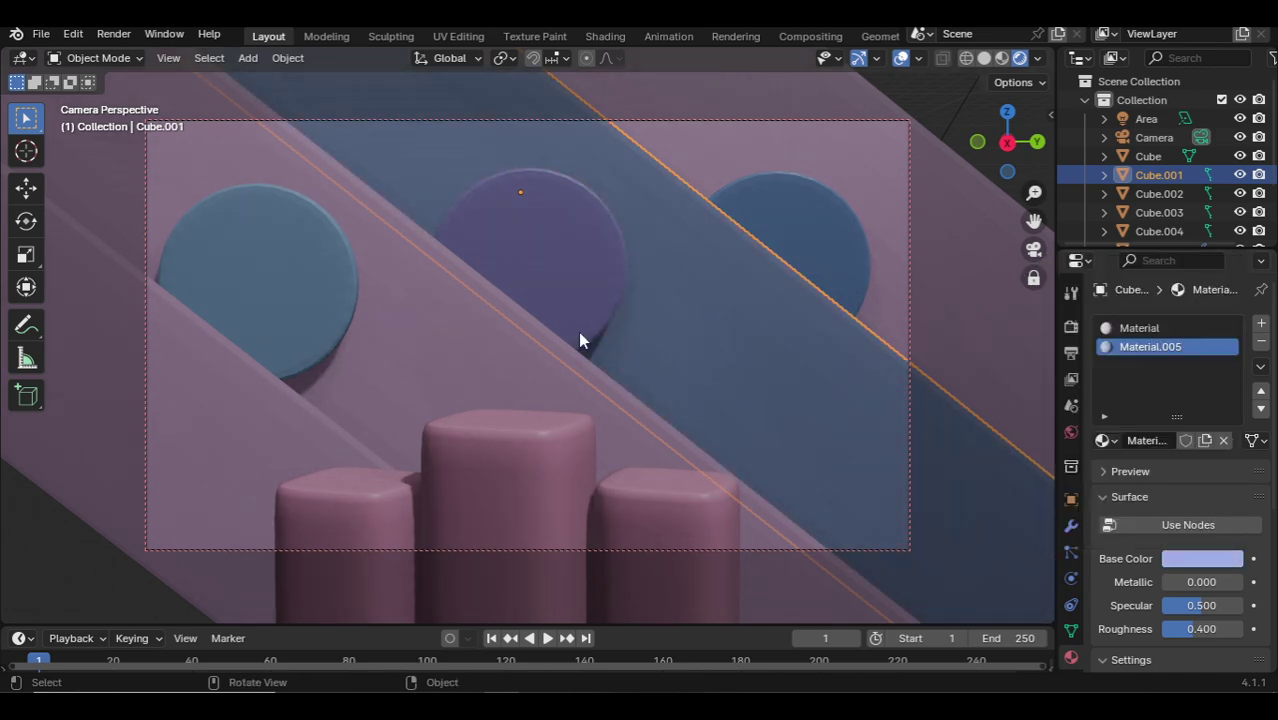
pyautogui.click(476, 346)
pyautogui.press('Tab')
pyautogui.click(476, 346)
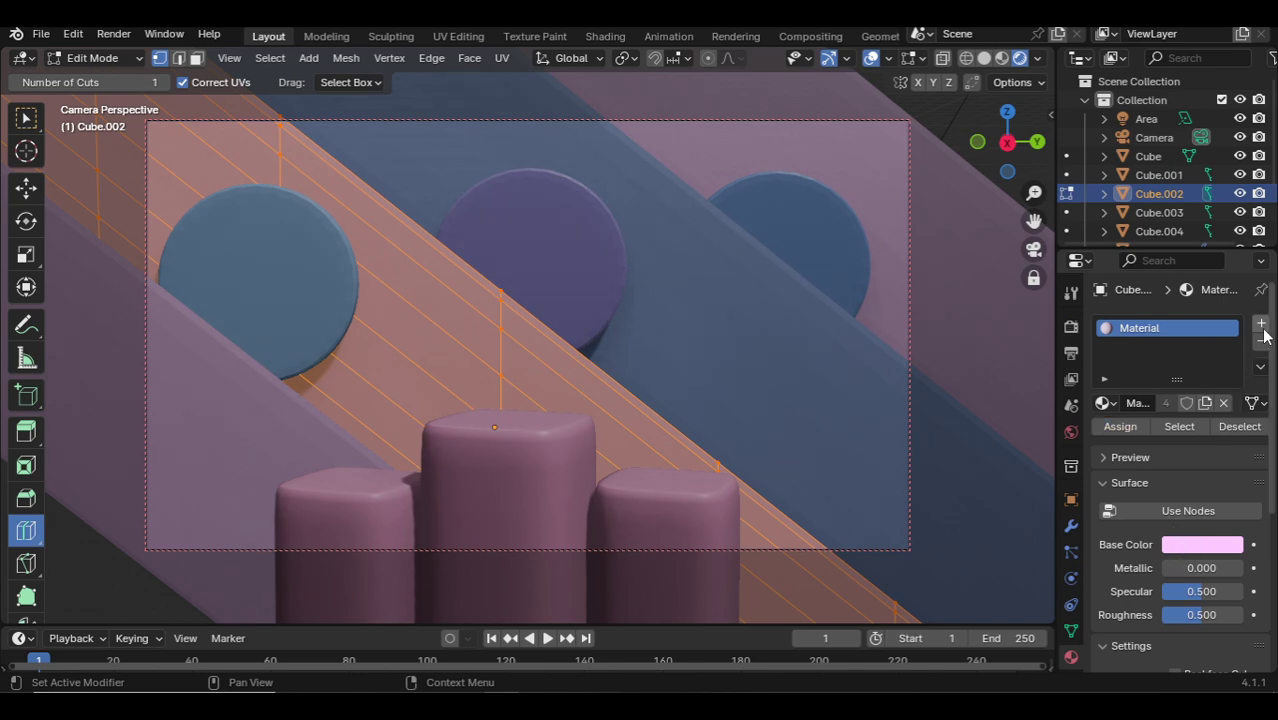
# Add a new node-free pink material to Cube.002 and assign it to a band of faces.
pyautogui.click(1261, 323)
pyautogui.click(1155, 446)
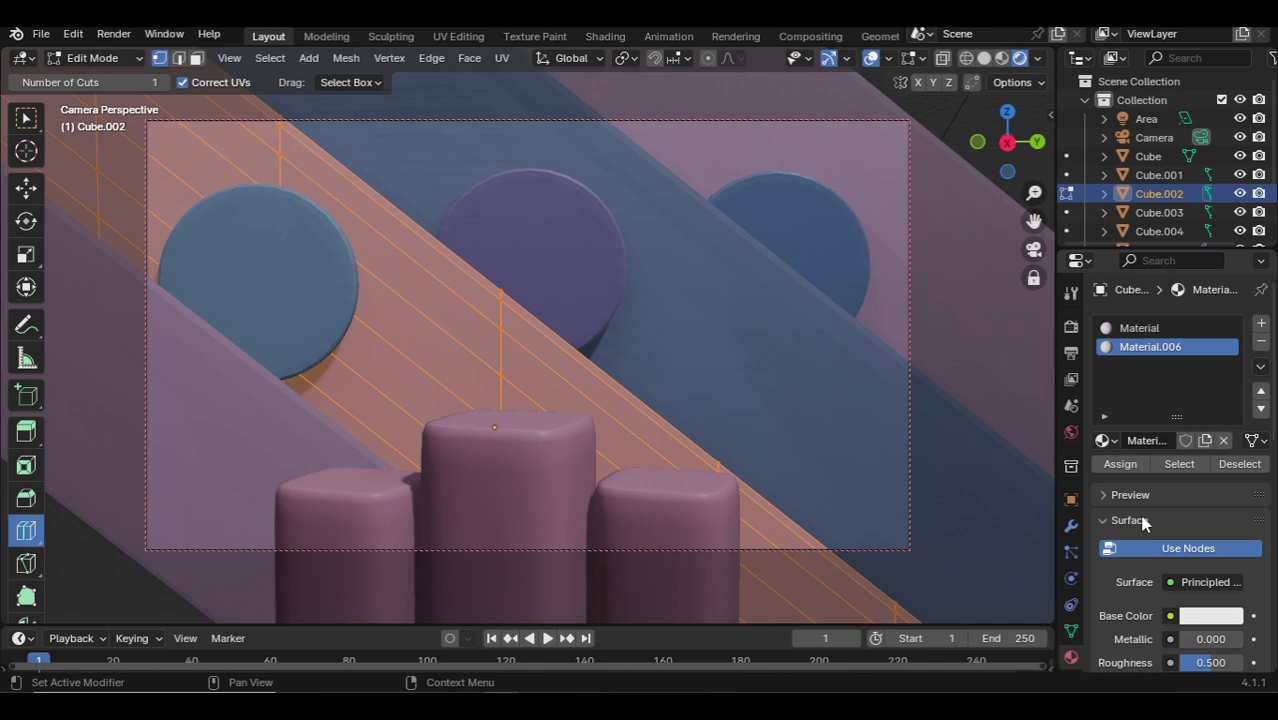
pyautogui.click(1188, 548)
pyautogui.click(1200, 582)
pyautogui.click(1146, 371)
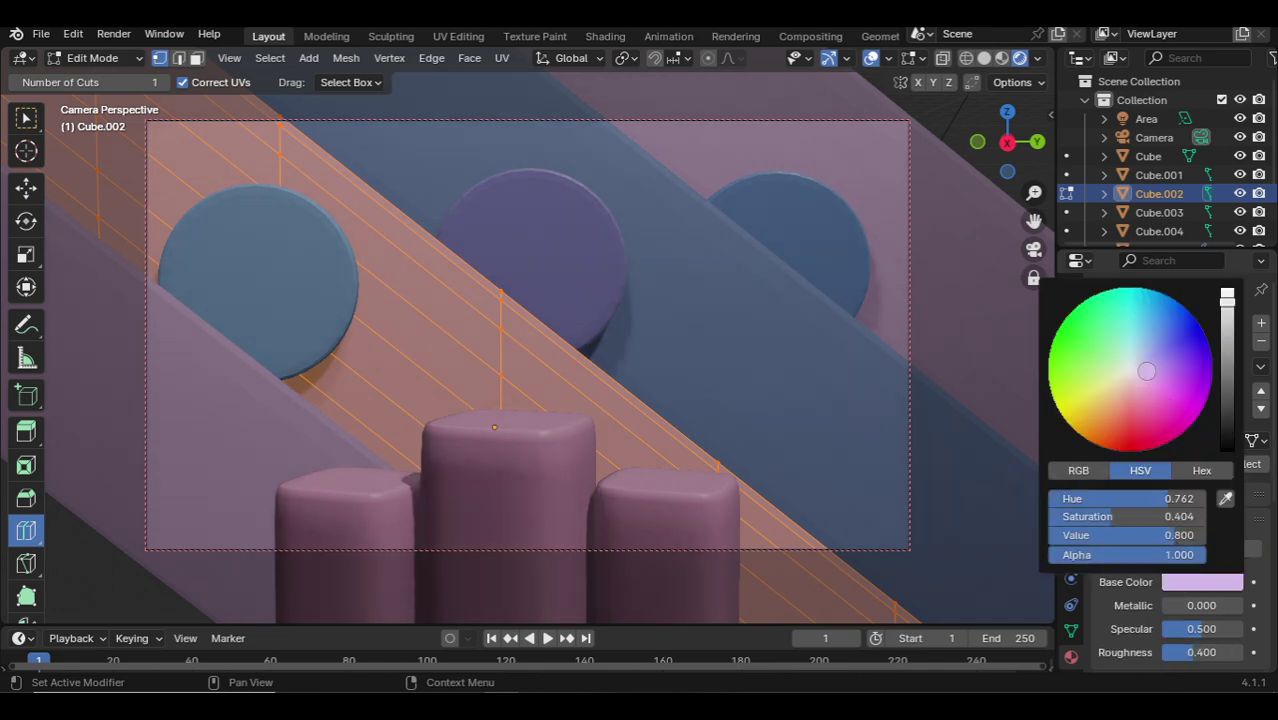
pyautogui.moveTo(1146, 371); pyautogui.dragTo(1141, 385)
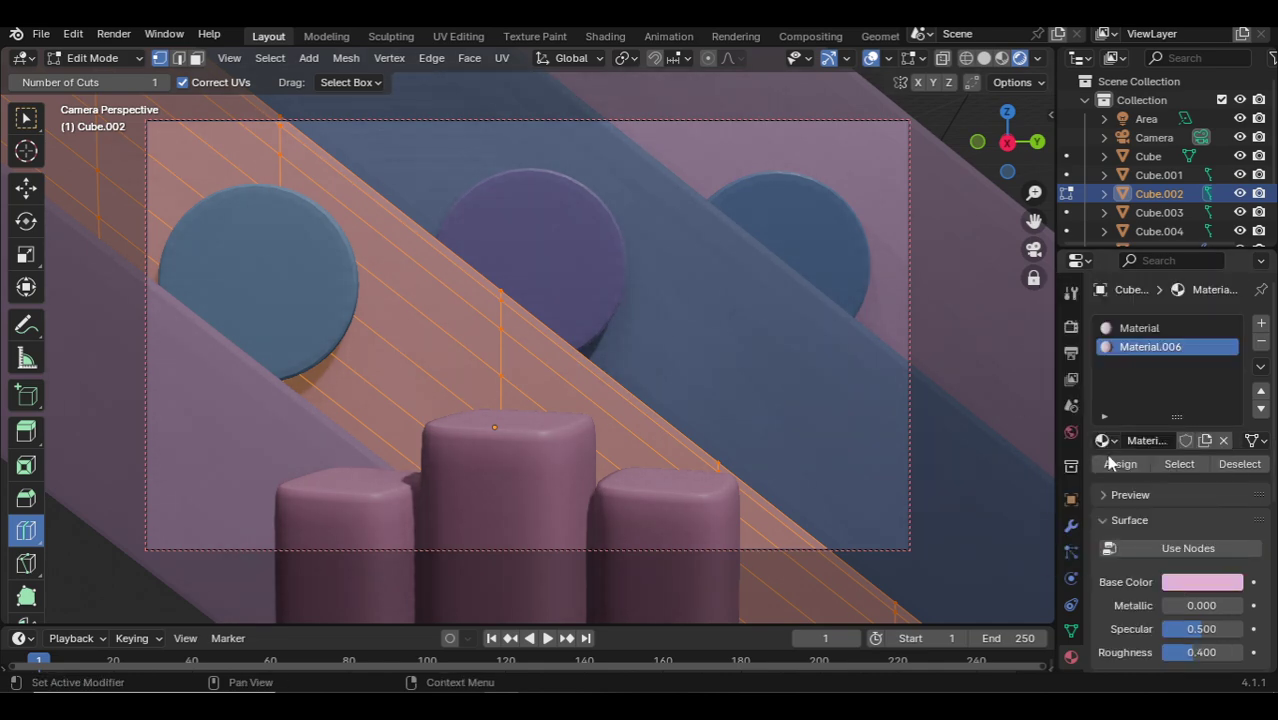
pyautogui.click(1118, 464)
pyautogui.press('Tab')
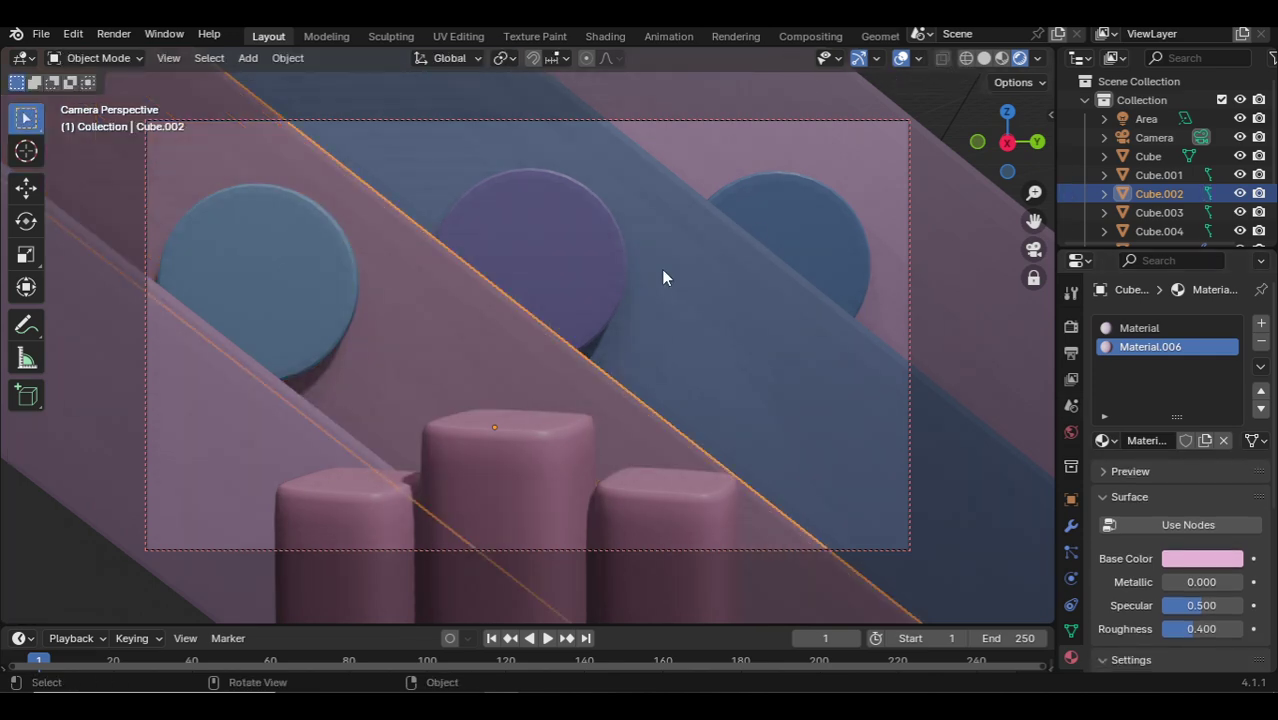
pyautogui.press('Tab')
pyautogui.click(1212, 583)
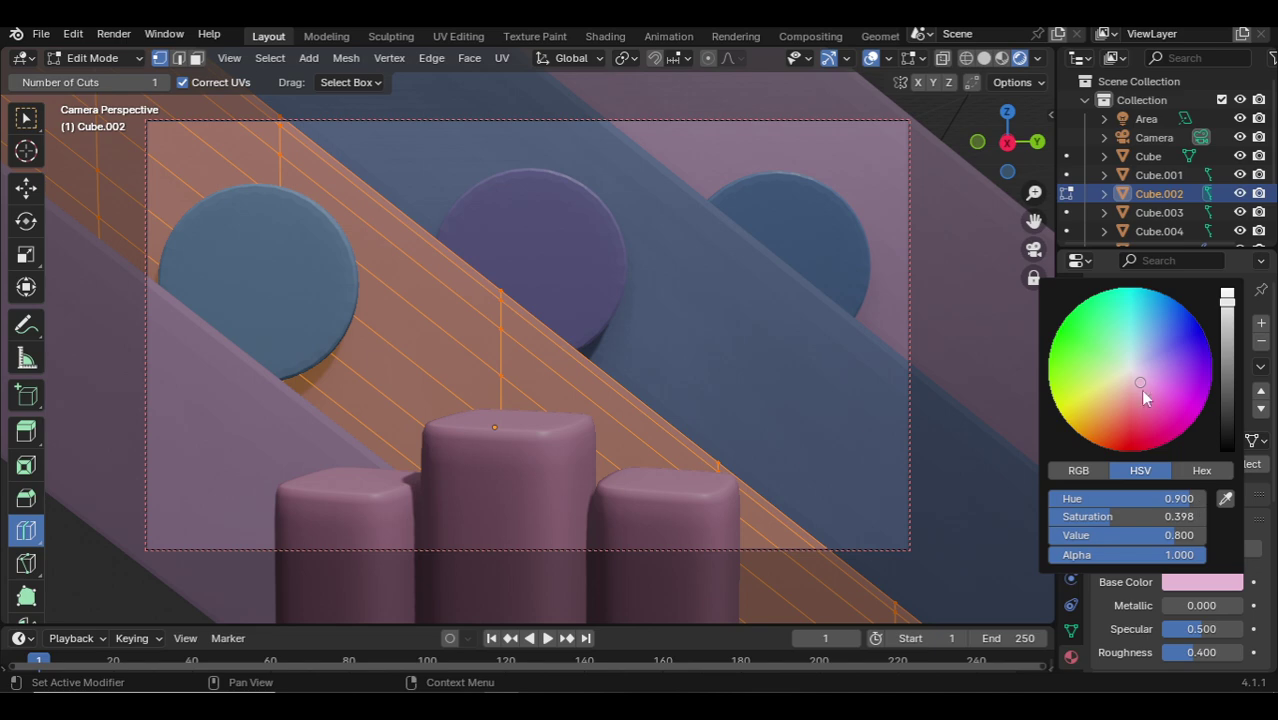
pyautogui.click(1121, 377)
pyautogui.press('Tab')
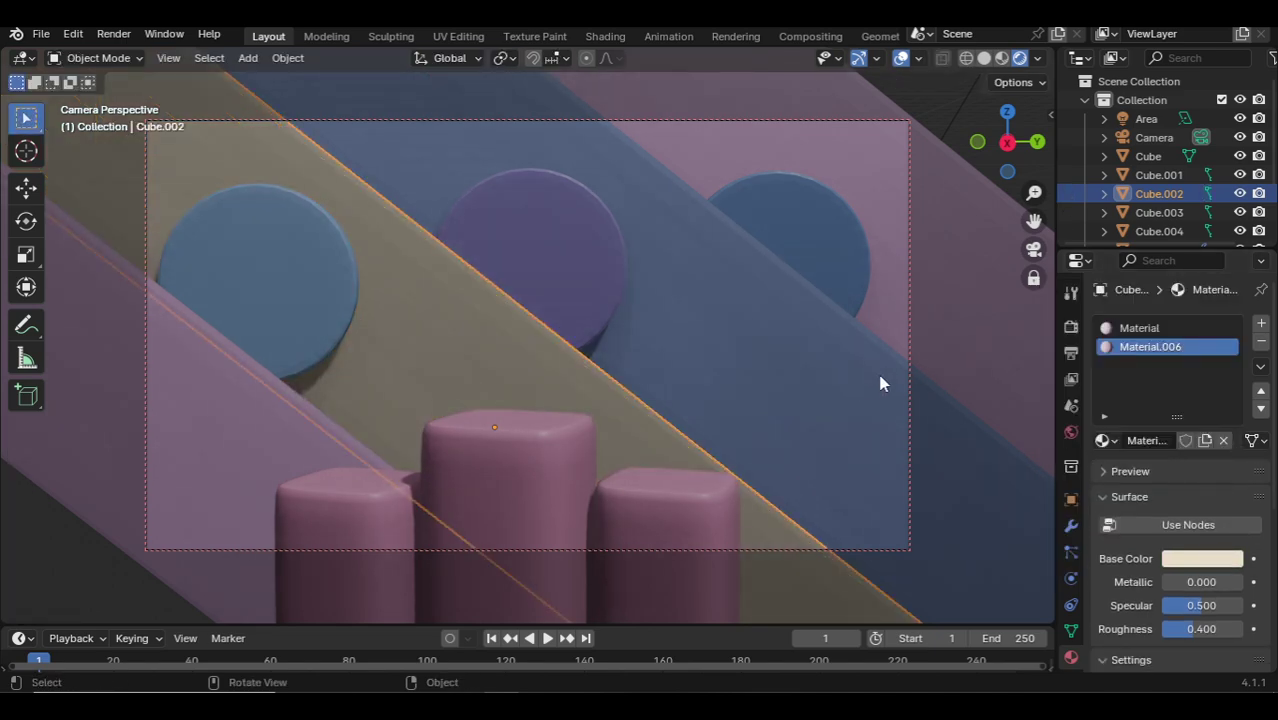
pyautogui.click(1202, 558)
pyautogui.click(1146, 366)
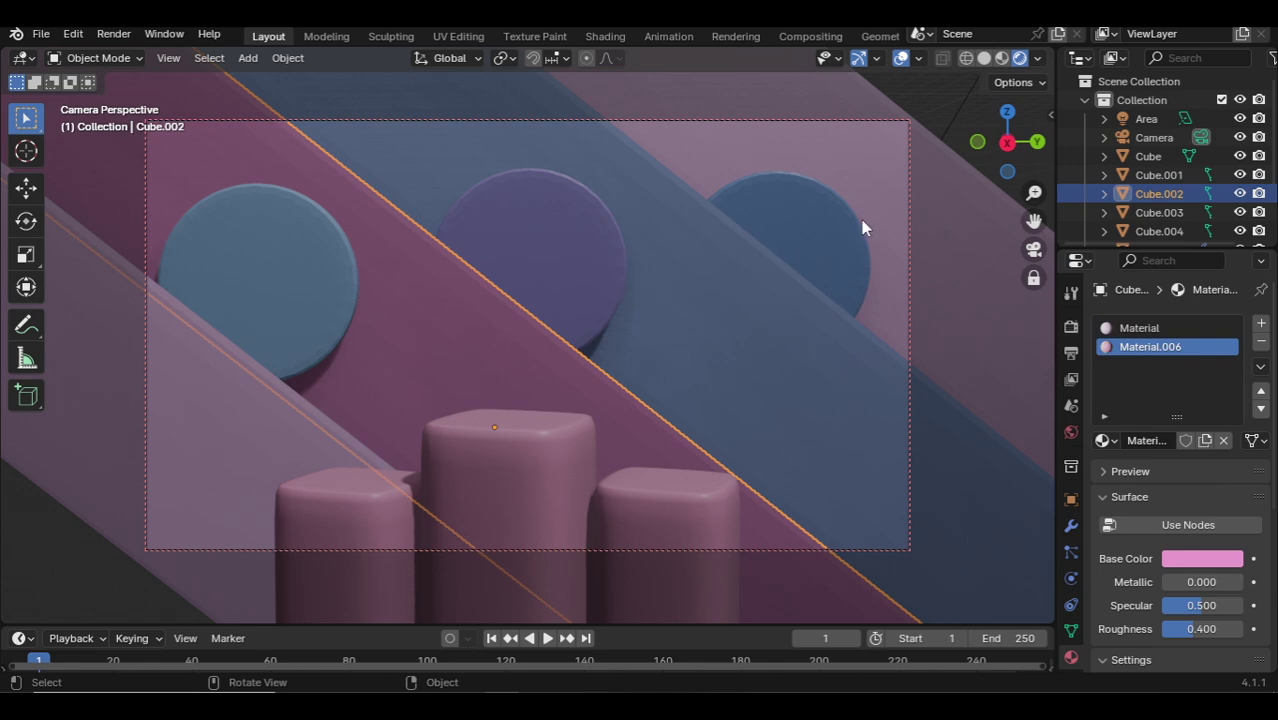
# Recolour the pedestals' shared material (Cube.004) deep red.
pyautogui.click(487, 440)
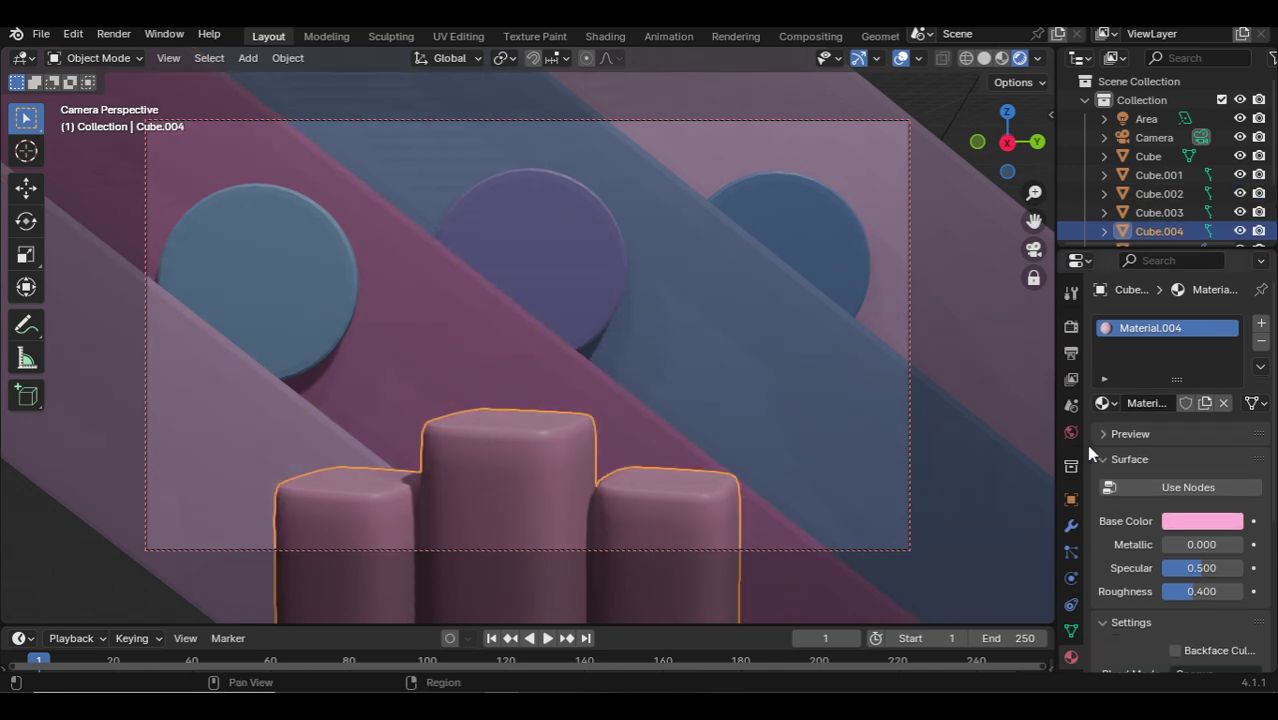
pyautogui.click(1202, 521)
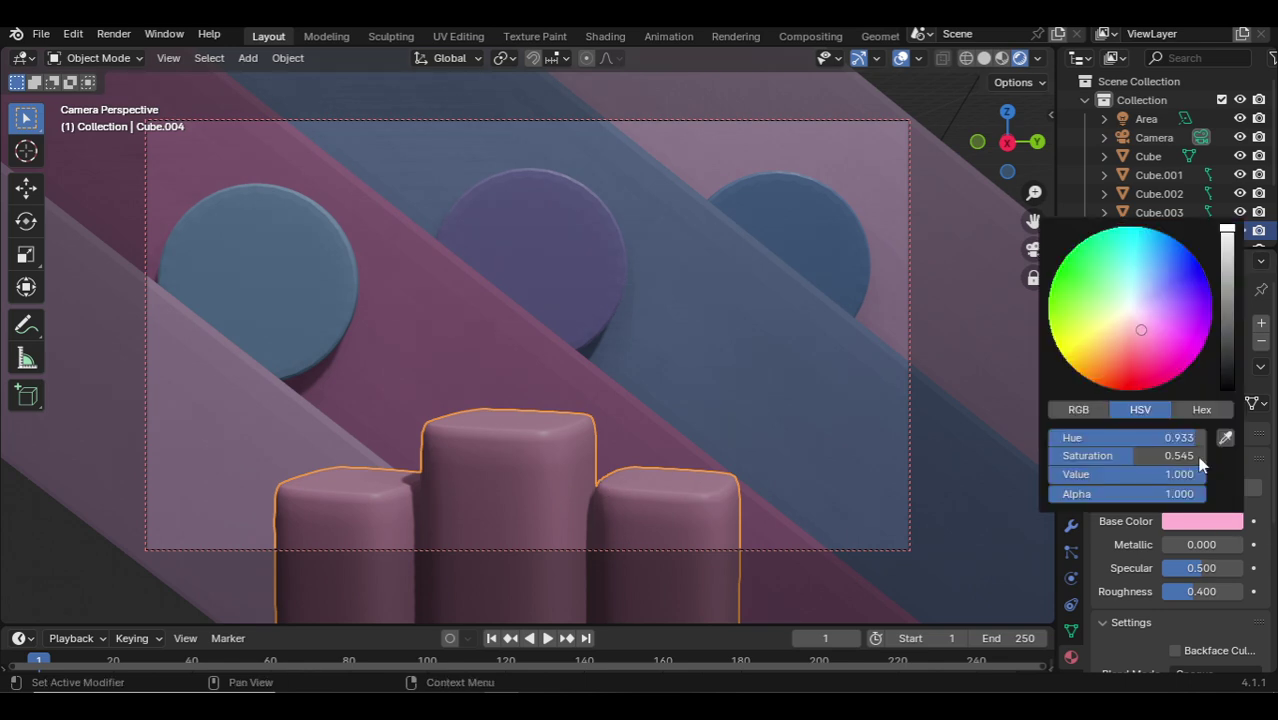
pyautogui.click(1127, 346)
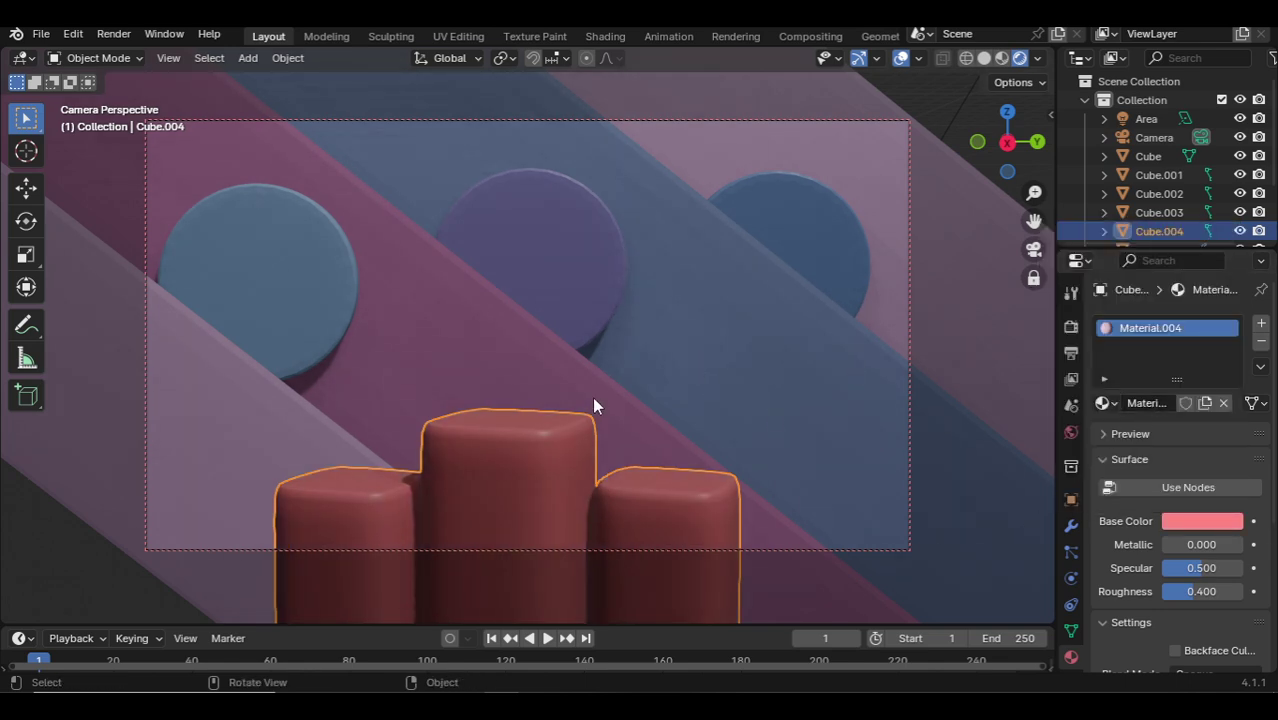
pyautogui.press('KP_0')
pyautogui.moveTo(595, 400); pyautogui.dragTo(705, 348, button='middle')
# Duplicate the Area light as Area.001, move it right and lower, and angle it toward the scene.
pyautogui.click(705, 348)
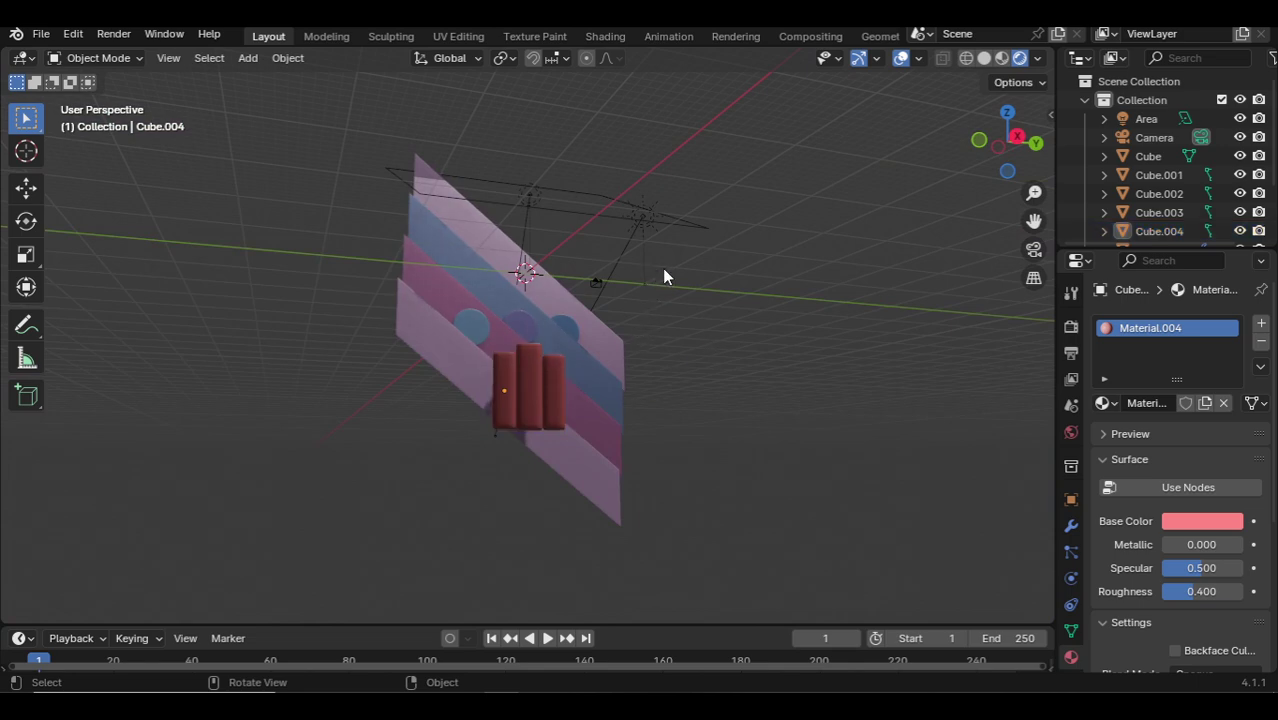
pyautogui.moveTo(662, 268); pyautogui.dragTo(616, 229, button='middle')
pyautogui.click(603, 218)
pyautogui.click(535, 250)
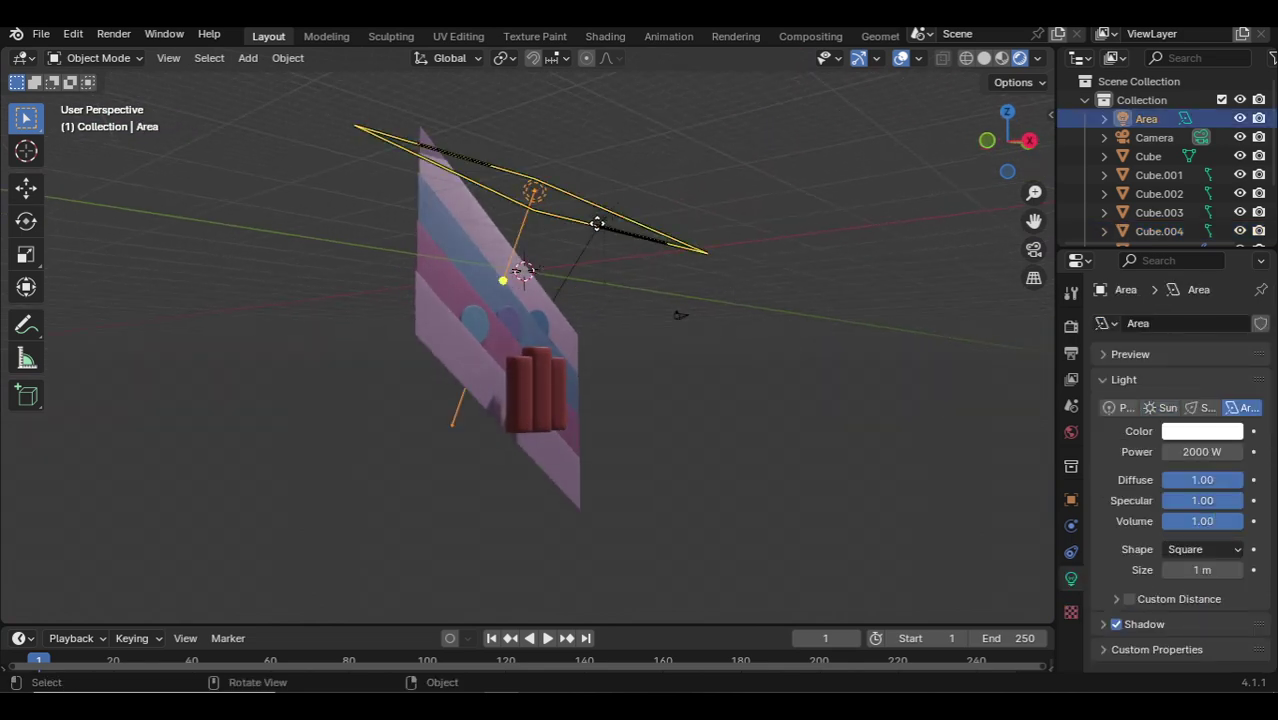
pyautogui.press('KP_1')
pyautogui.hotkey('shift', 'd')
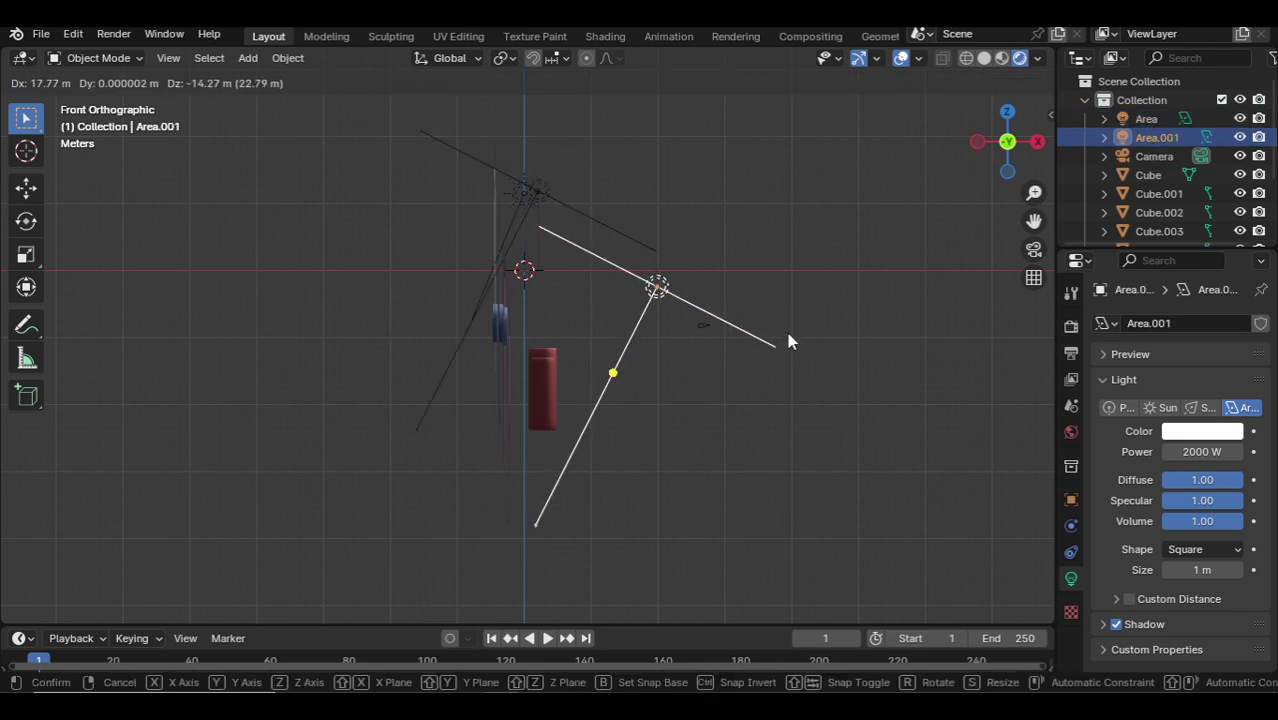
pyautogui.click(787, 332)
pyautogui.press('r')
pyautogui.rightClick(789, 501)
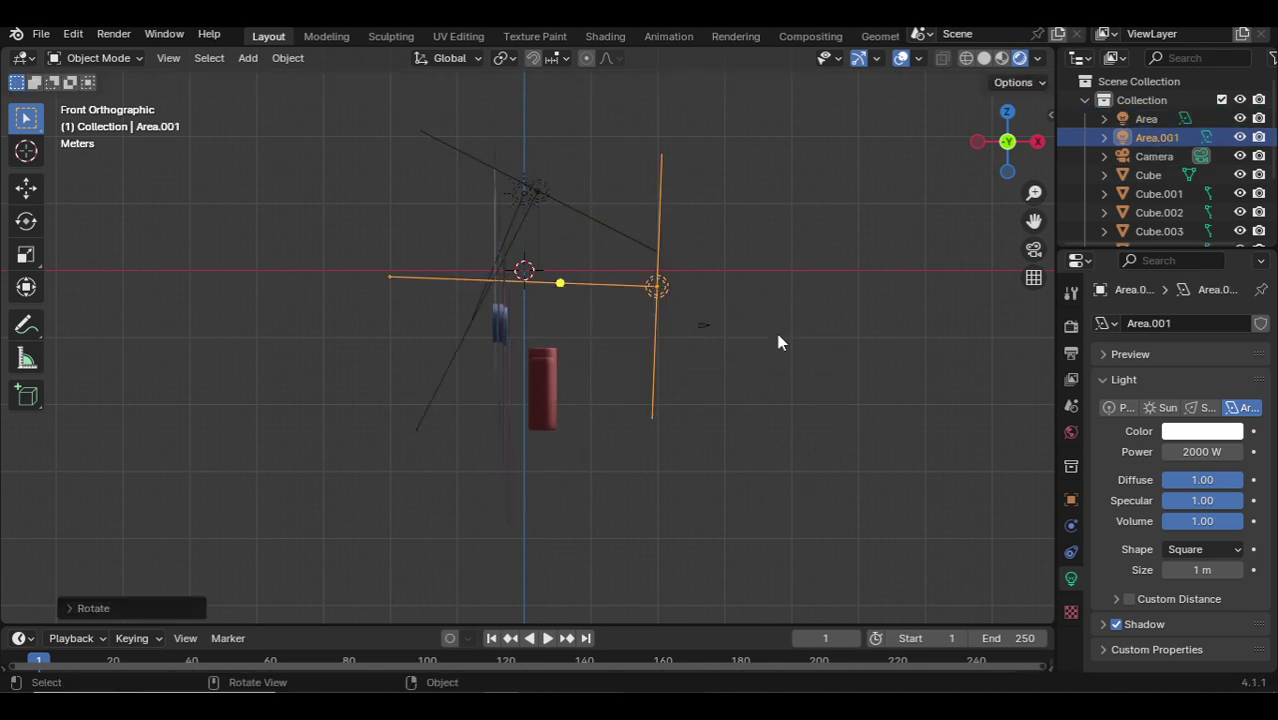
pyautogui.press('g')
pyautogui.click(783, 386)
pyautogui.press('r')
pyautogui.click(816, 397)
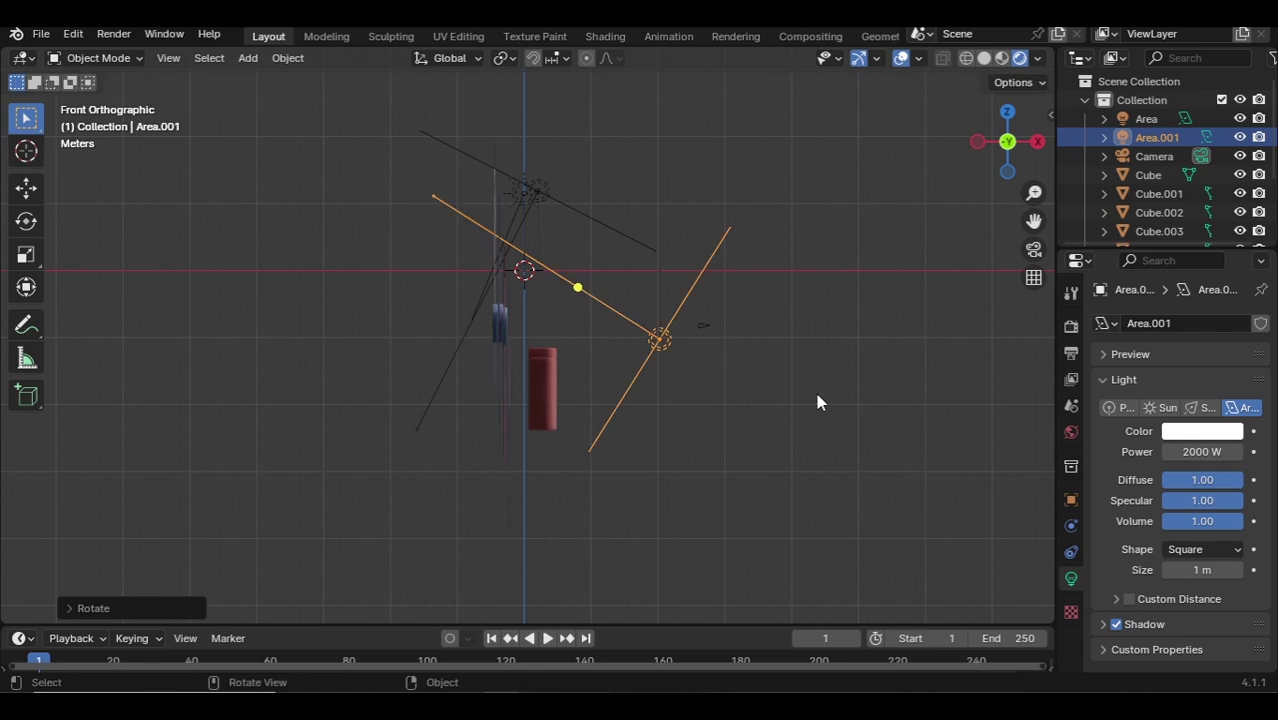
# Show the camera view with nothing selected, overlays hidden, and the viewport maximized.
pyautogui.press('KP_0')
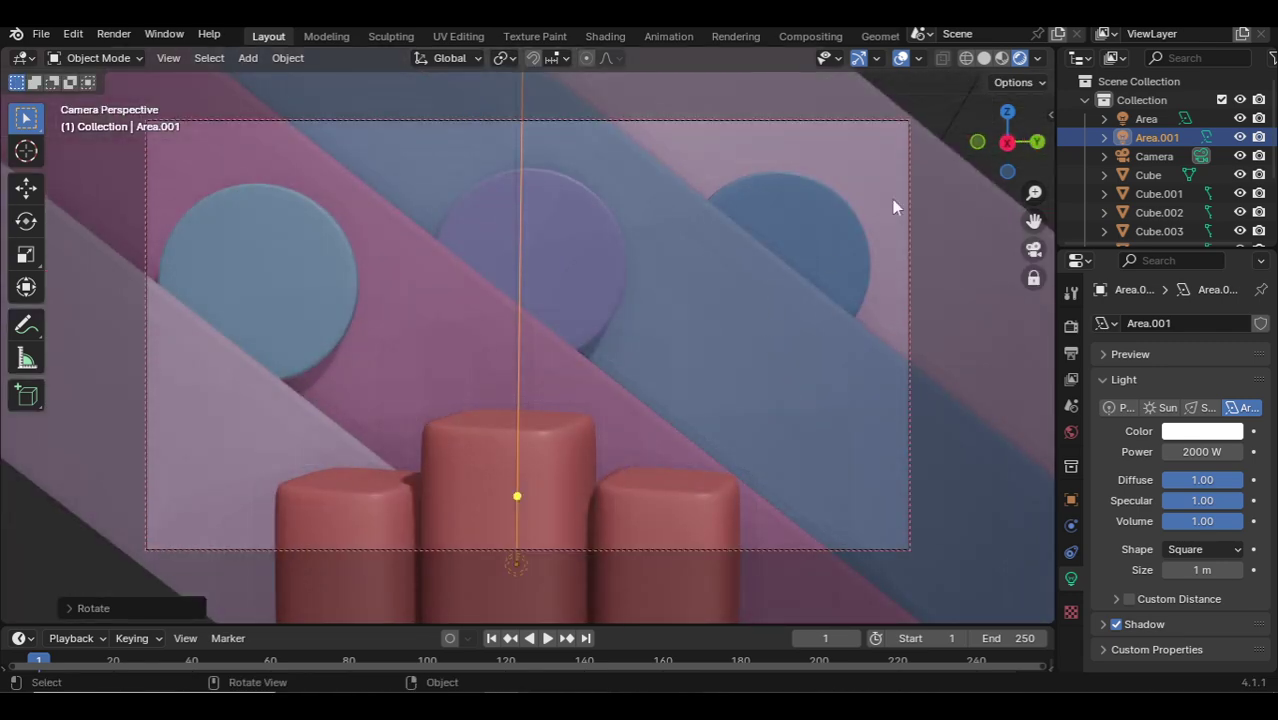
pyautogui.click(933, 93)
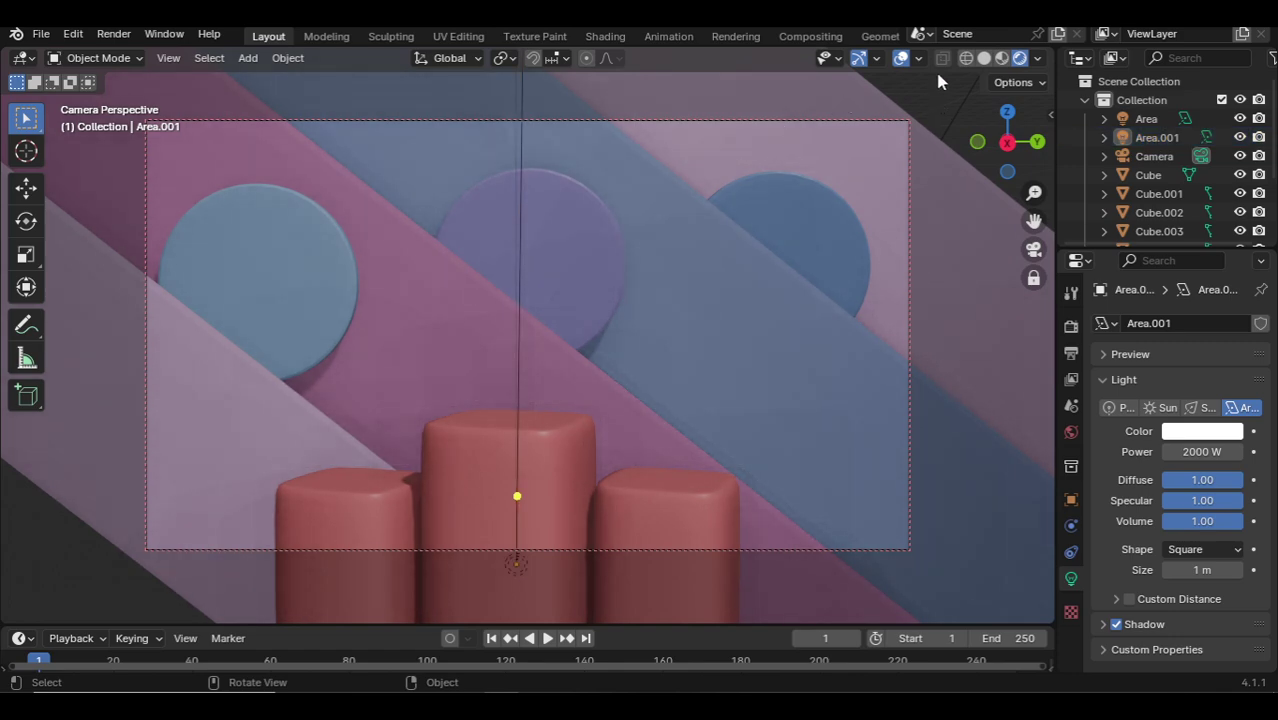
pyautogui.click(901, 57)
pyautogui.hotkey('ctrl', 'space')
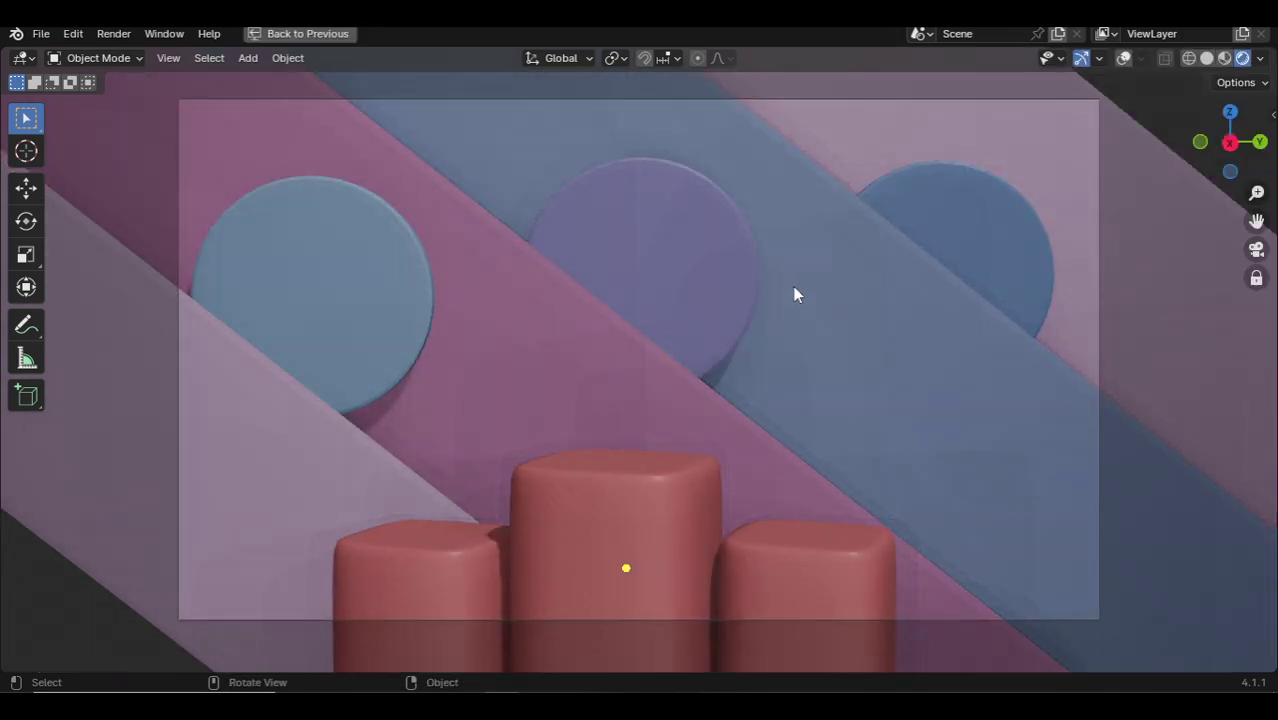
# Set the Render Engine to Cycles and watch the maximized camera view render.
pyautogui.hotkey('ctrl', 'space')
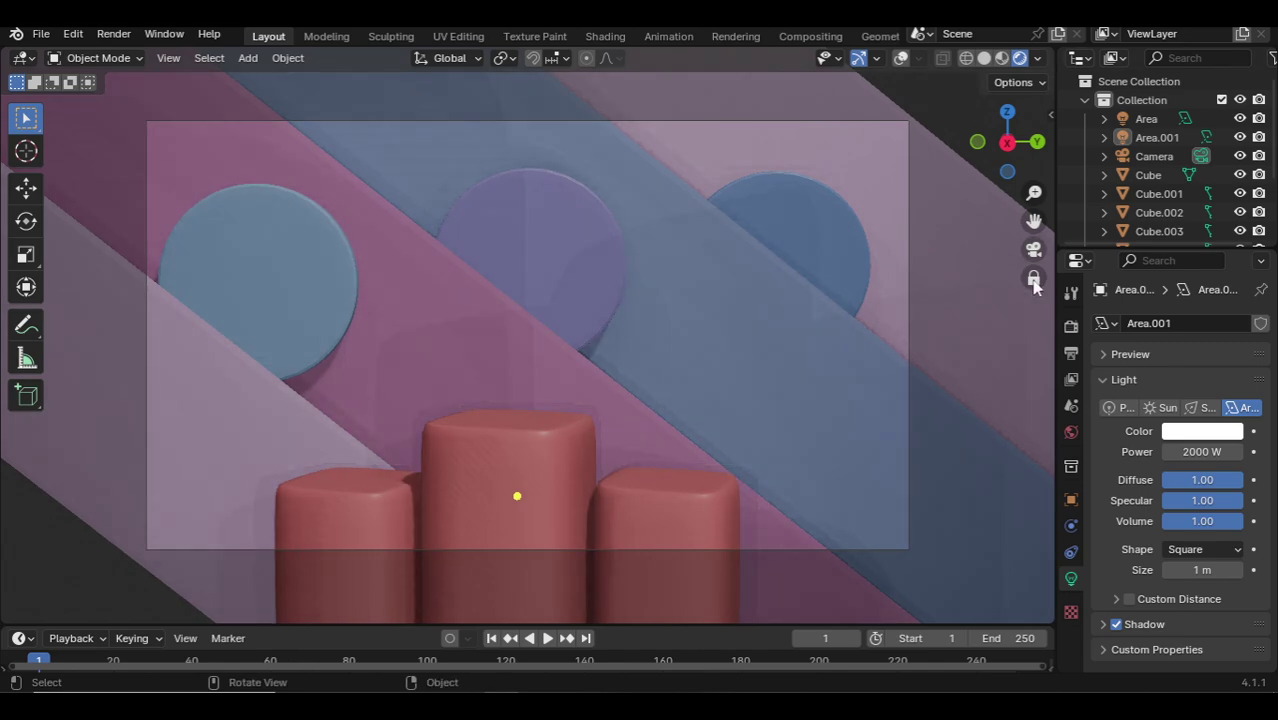
pyautogui.click(1071, 325)
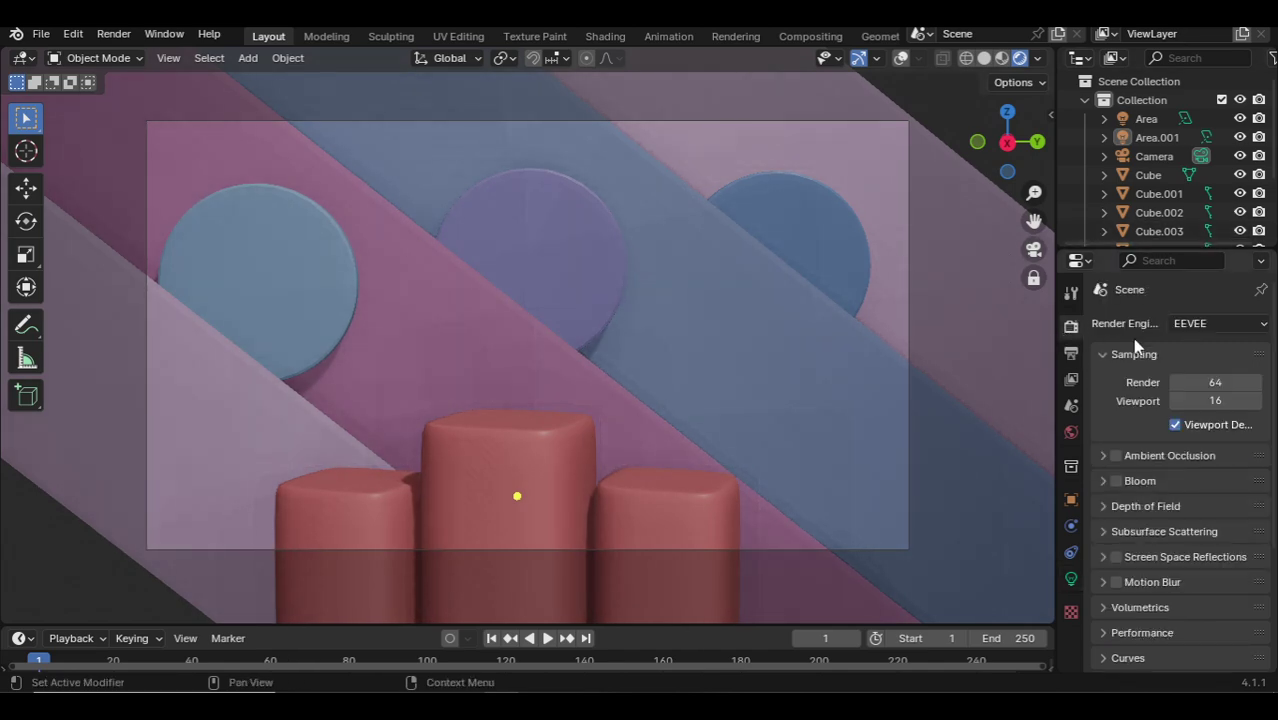
pyautogui.click(1205, 323)
pyautogui.click(1188, 386)
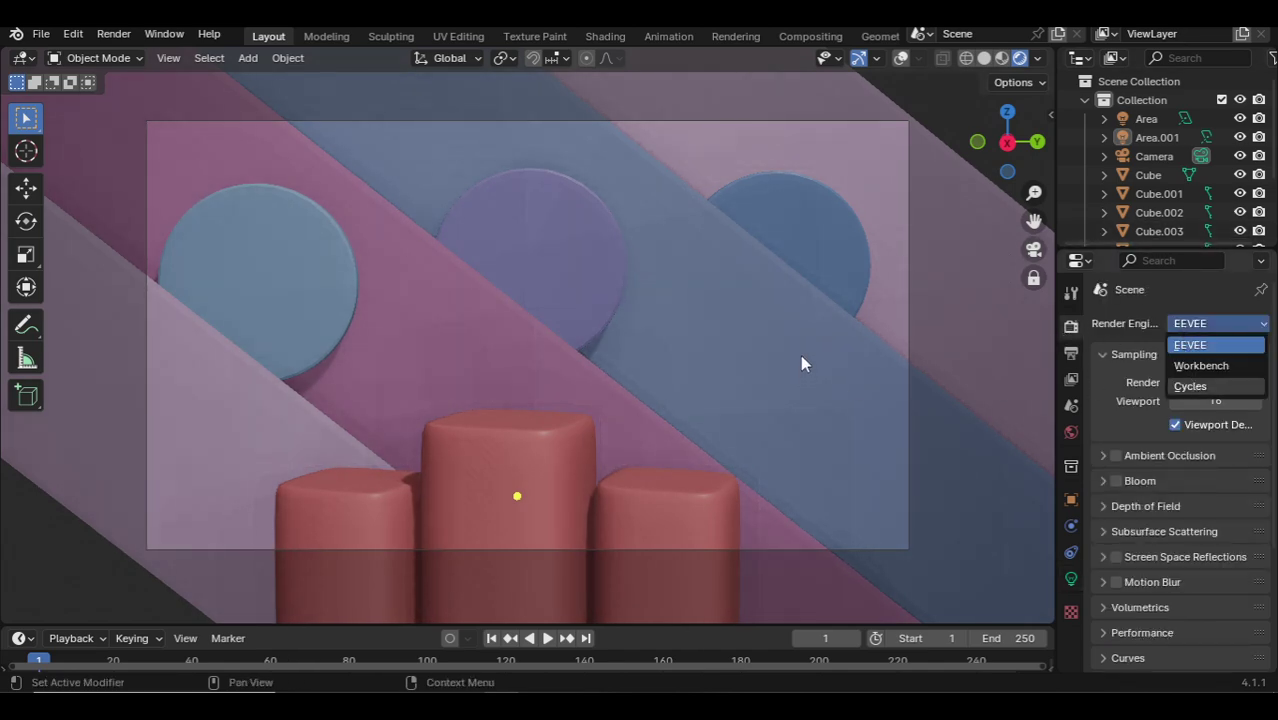
pyautogui.hotkey('ctrl', 'space')
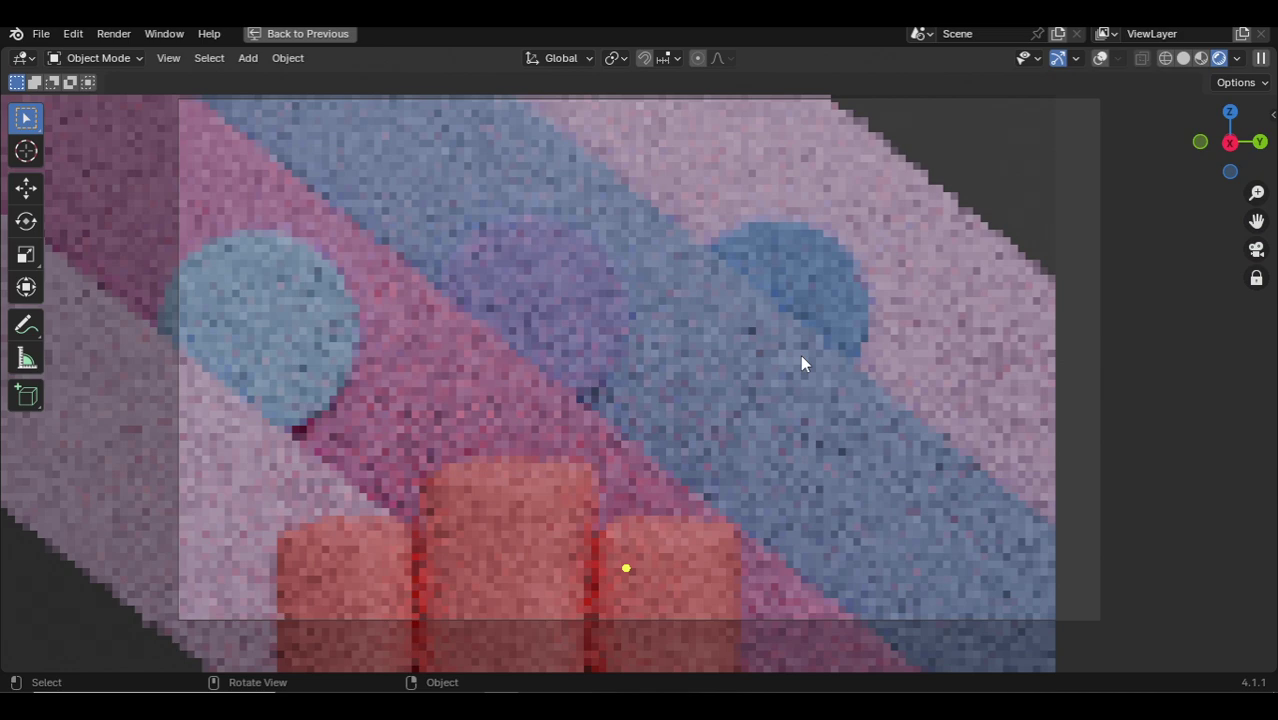